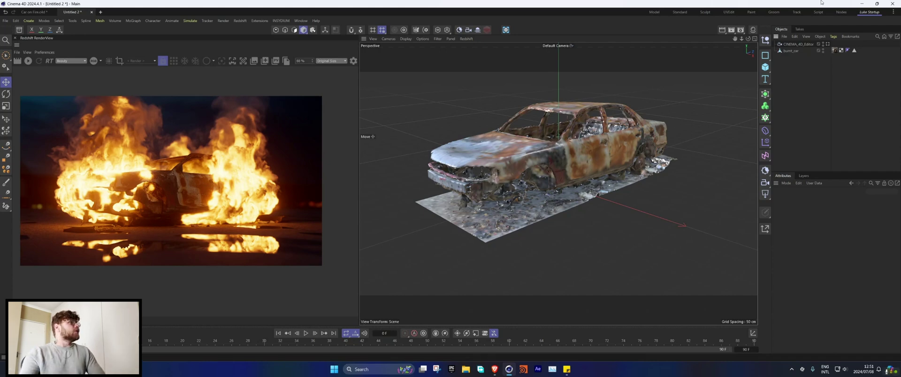
Toggle the color controls in the render view's display settings, collapse that section, and close the Redshift RenderView
click(353, 61)
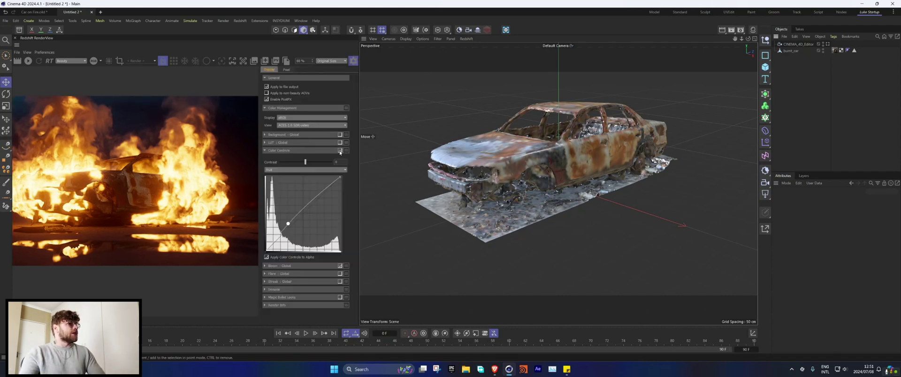
click(339, 151)
click(265, 151)
click(339, 159)
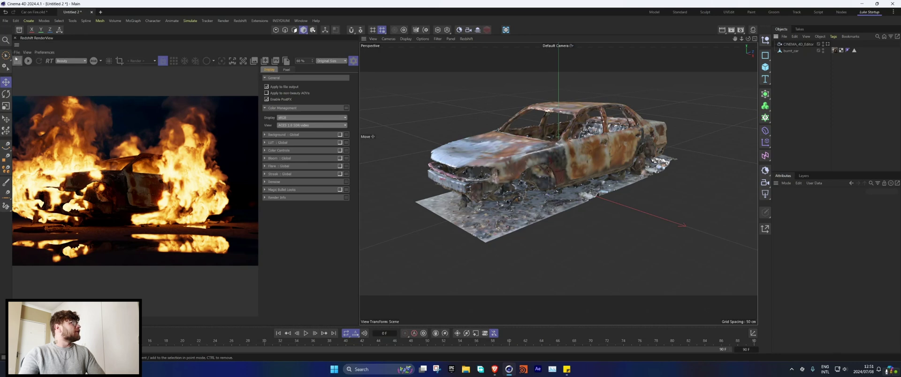
click(15, 38)
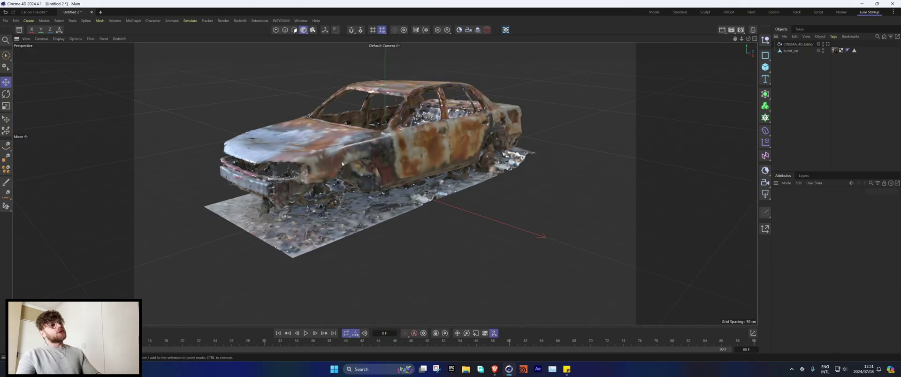
Delete the CINEMA_4D_Editor object from the scene, leaving only the burnt car model
scroll(398, 141, down, 5)
alt+middle_drag(400, 140, 374, 181)
scroll(374, 181, up, 4)
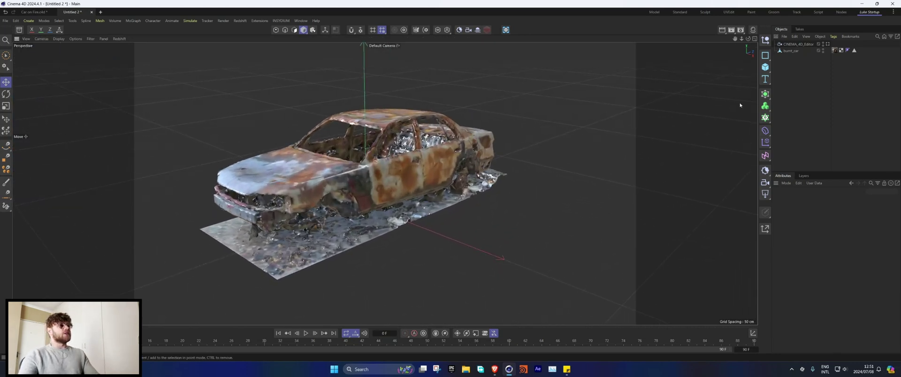
click(800, 45)
key(Delete)
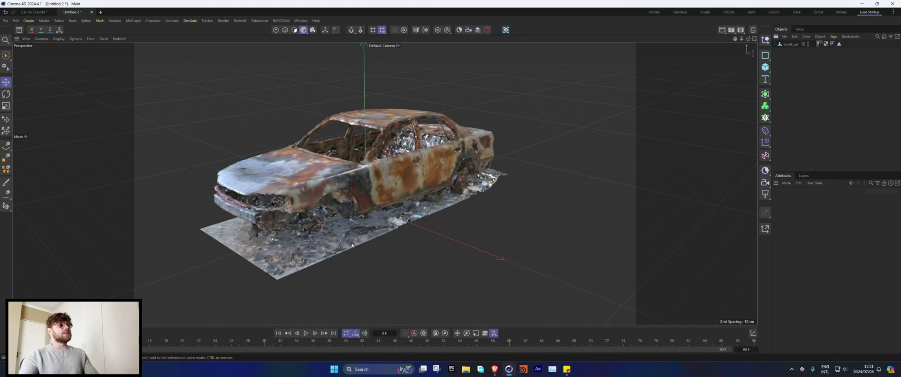
Add a Vertex Map tag to the burnt car object
mouse_move(348, 205)
alt+mouse_down()
mouse_move(321, 179)
mouse_move(363, 205)
alt+mouse_up()
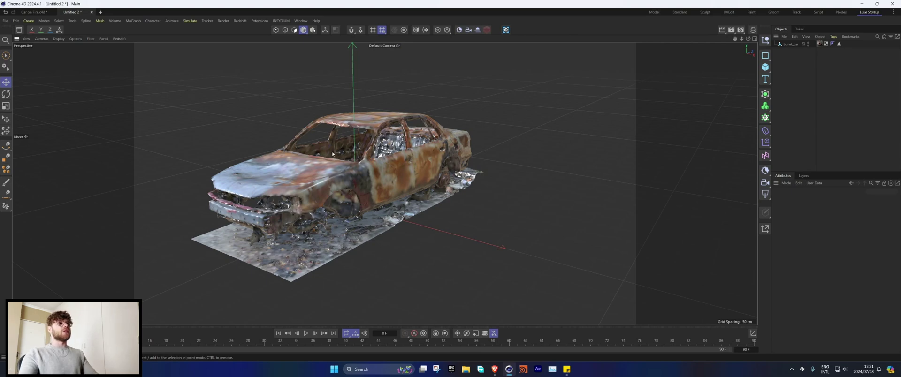
alt+drag(361, 181, 476, 182)
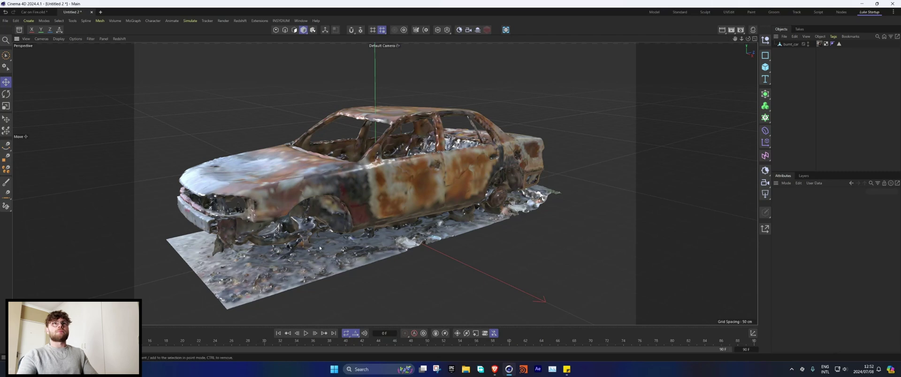
right_click(780, 45)
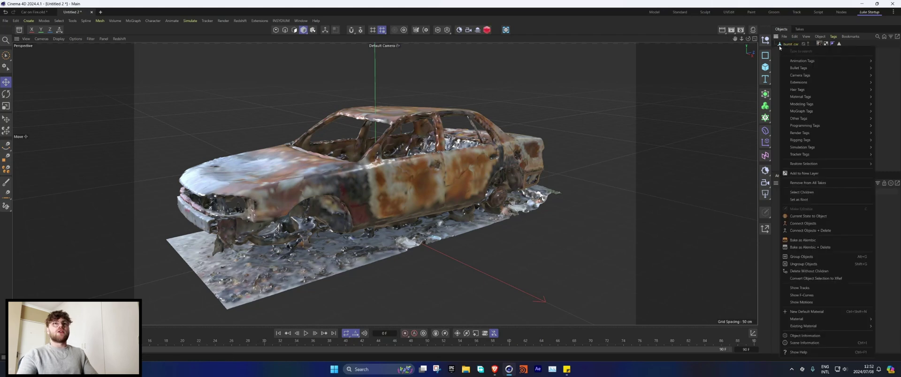
text(vert)
mouse_move(798, 65)
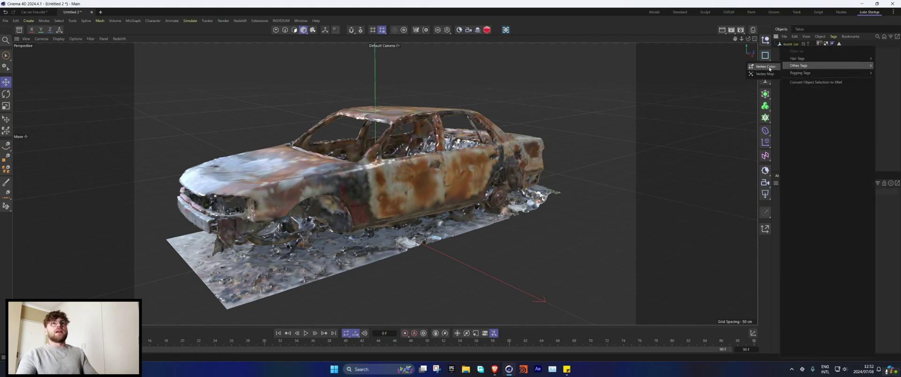
click(767, 74)
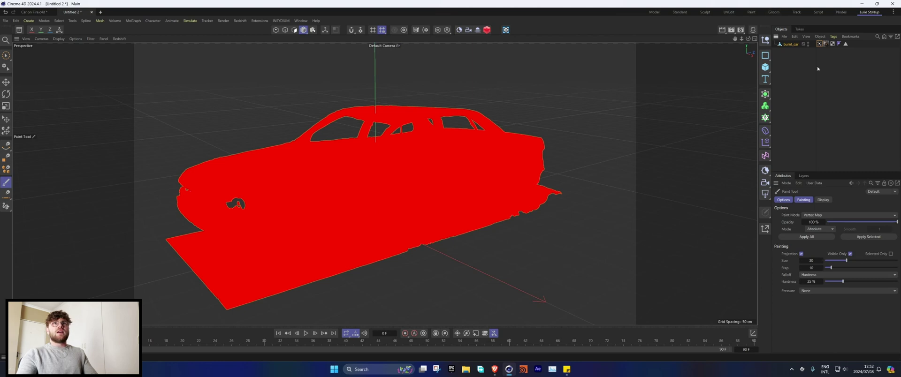
Enable fields on the vertex map and add a Spherical Field with a size of 10 cm
click(818, 44)
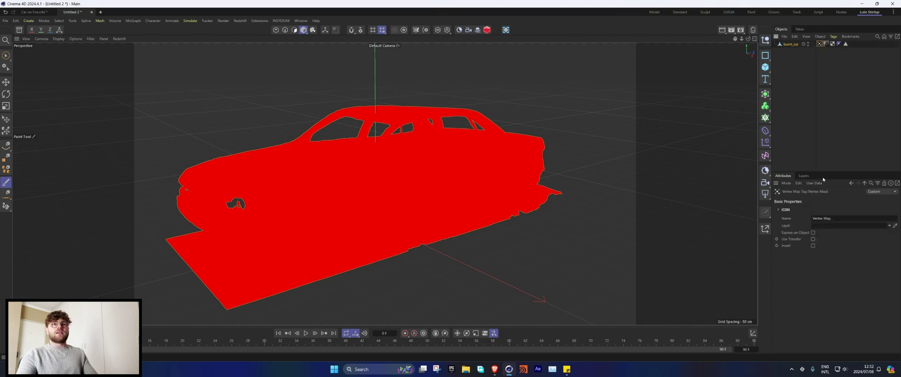
click(813, 239)
click(790, 271)
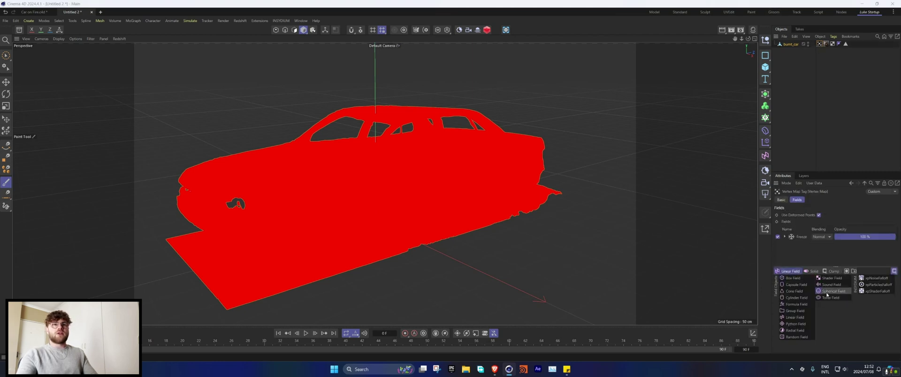
click(828, 291)
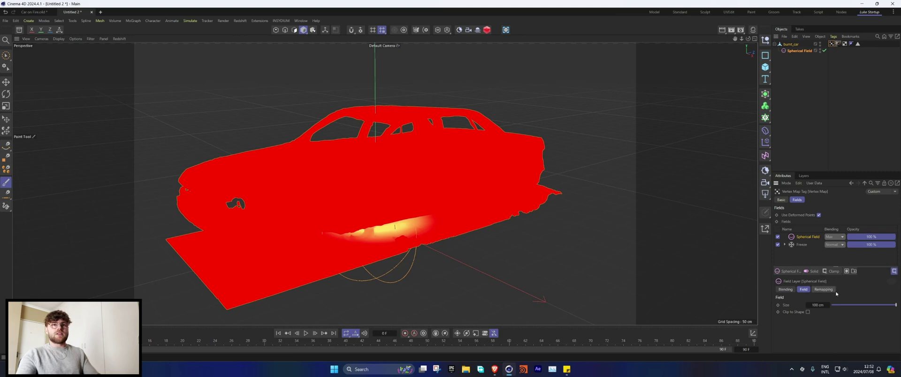
double_click(820, 305)
text(10)
key(Return)
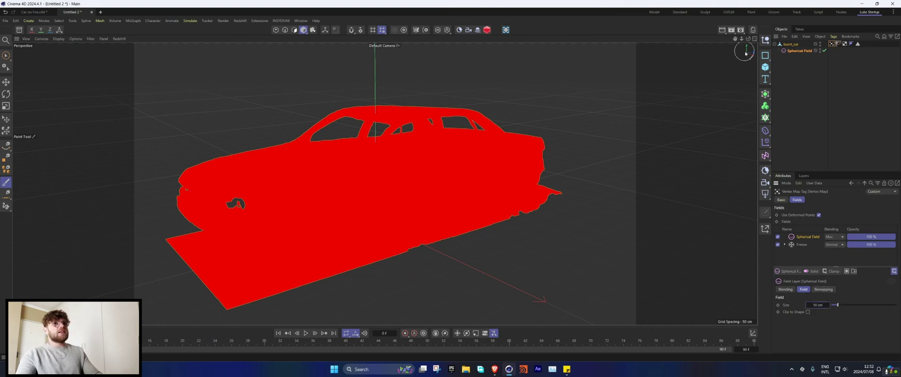
Move the spherical field onto the front of the car's hood
click(6, 55)
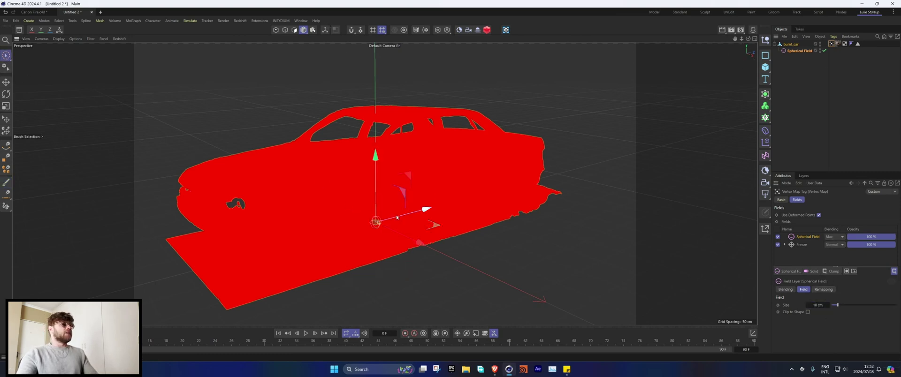
drag(413, 212, 260, 219)
drag(238, 193, 229, 104)
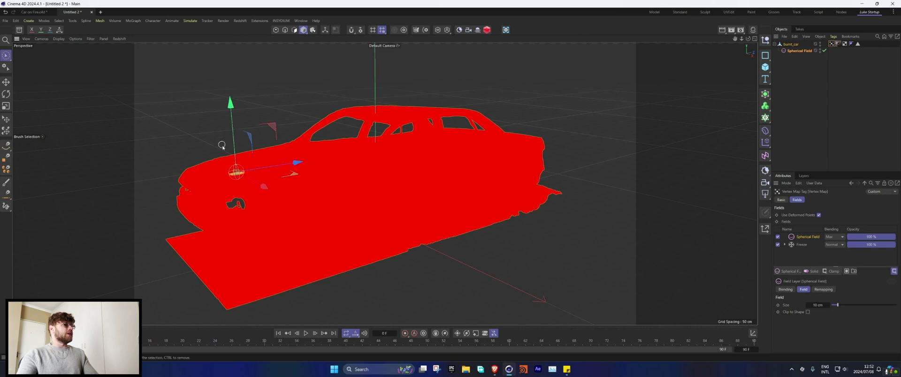
alt+drag(222, 146, 235, 211)
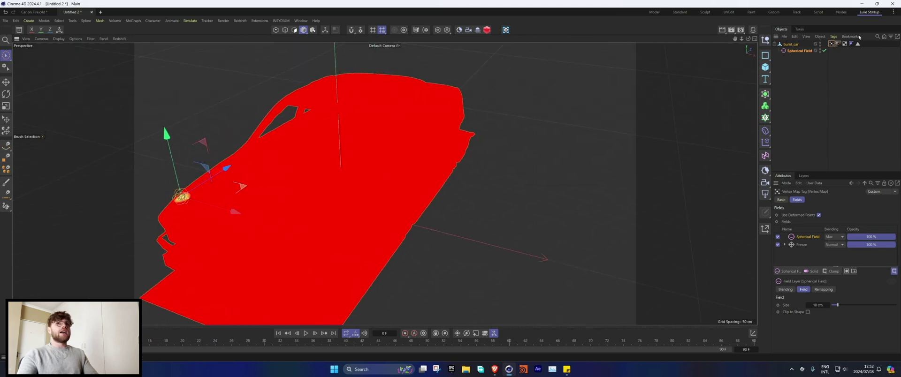
Duplicate the spherical field under the car and add the copy to the vertex map's field list
ctrl+drag(795, 52, 795, 47)
key(ctrl+z)
click(796, 52)
click(834, 44)
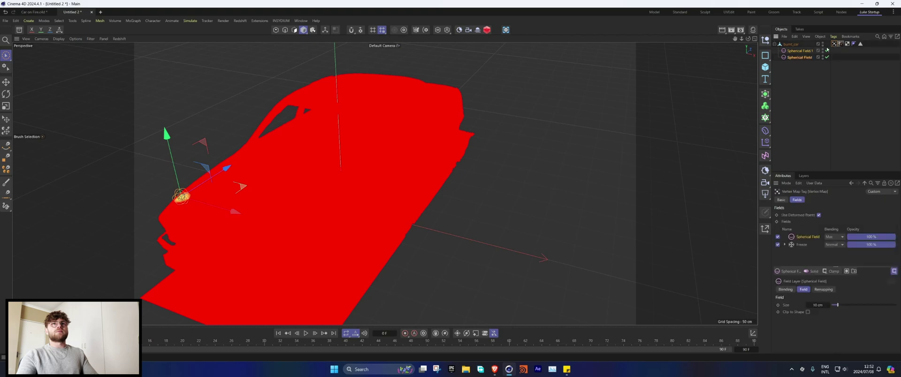
drag(807, 232, 807, 234)
click(801, 67)
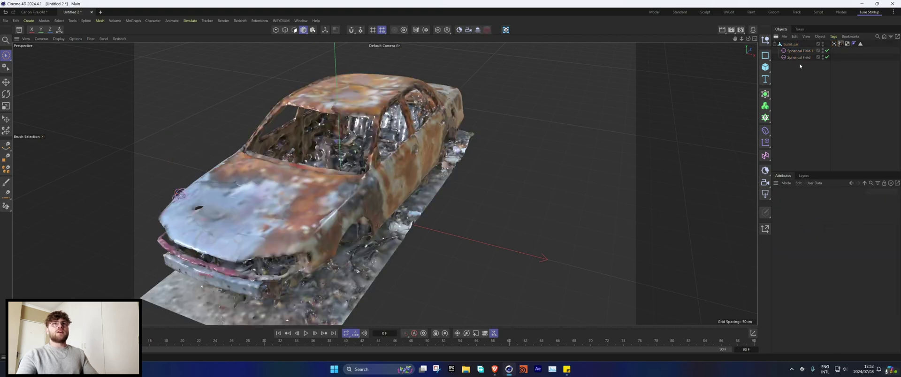
click(798, 51)
click(834, 44)
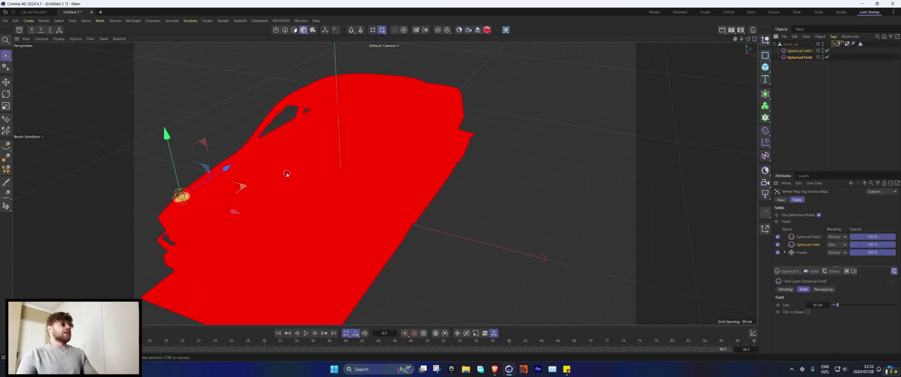
Move one of the two spherical fields back along the car and enlarge it to about 22 cm
drag(226, 168, 342, 94)
drag(308, 68, 311, 112)
alt+drag(263, 143, 310, 162)
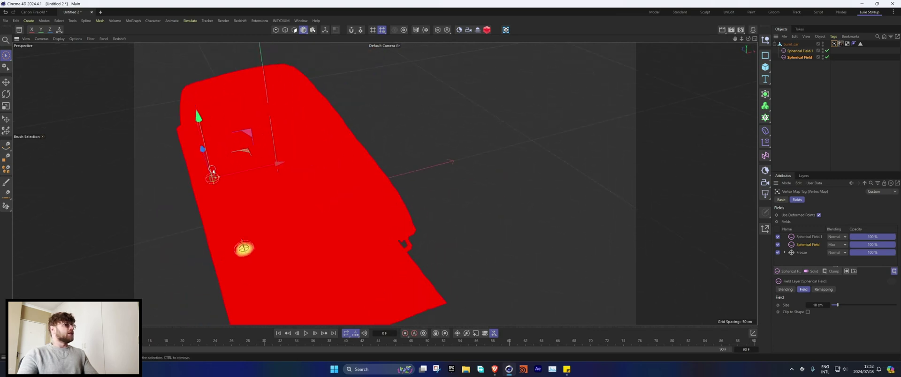
scroll(211, 177, up, 3)
drag(221, 178, 311, 161)
Set the duplicated field layer's blending to Max and position the enlarged spherical field on the car's rear side bodywork
click(837, 237)
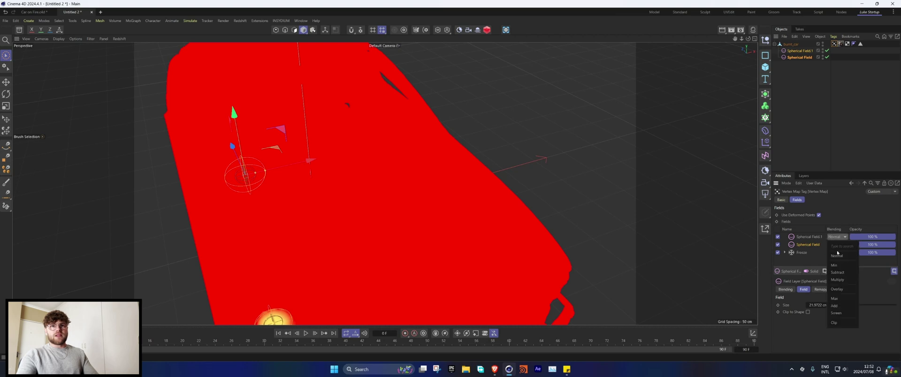
click(843, 298)
alt+drag(244, 166, 277, 180)
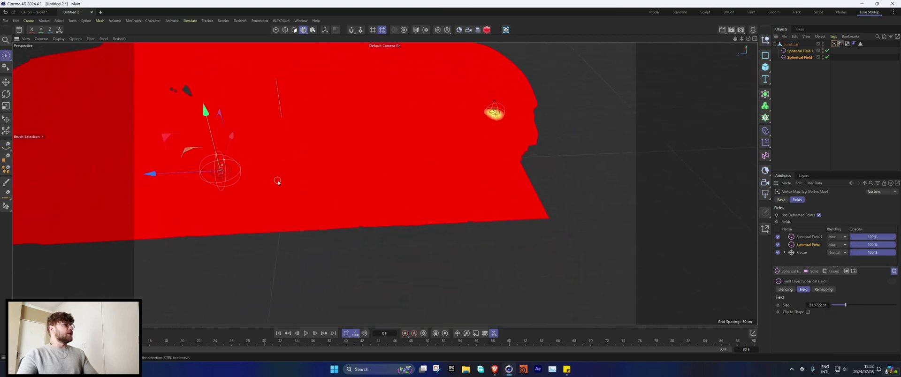
drag(204, 109, 197, 84)
alt+drag(217, 142, 241, 156)
alt+middle_drag(241, 156, 382, 205)
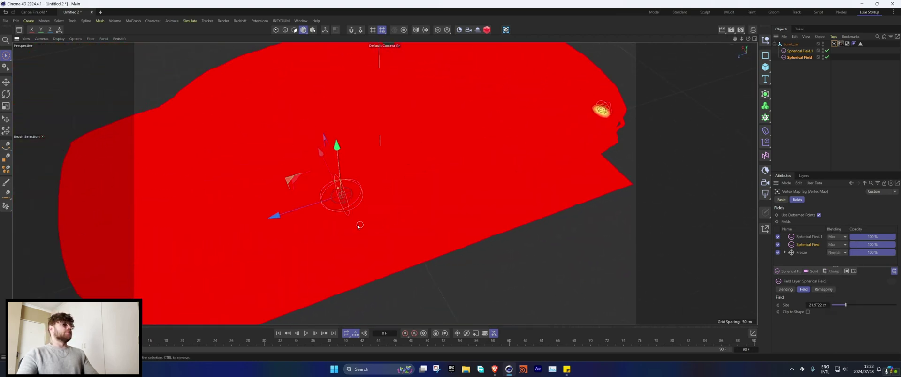
drag(301, 207, 210, 235)
alt+drag(273, 205, 142, 174)
scroll(262, 173, down, 3)
mouse_move(261, 173)
alt+mouse_down()
mouse_move(282, 176)
mouse_move(267, 173)
alt+mouse_up()
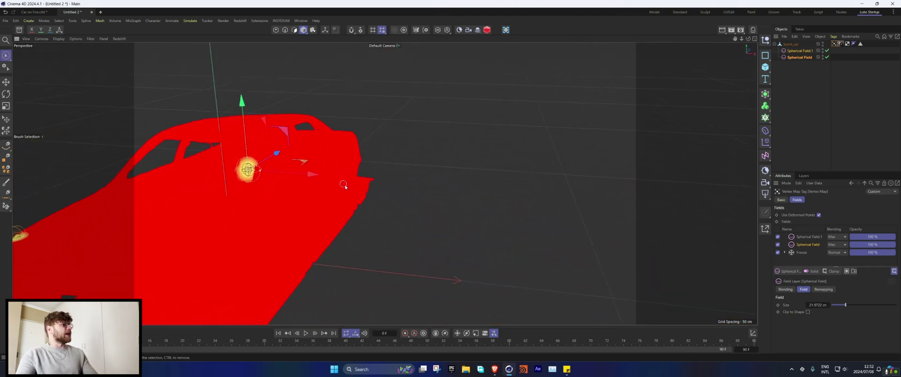
scroll(344, 185, down, 6)
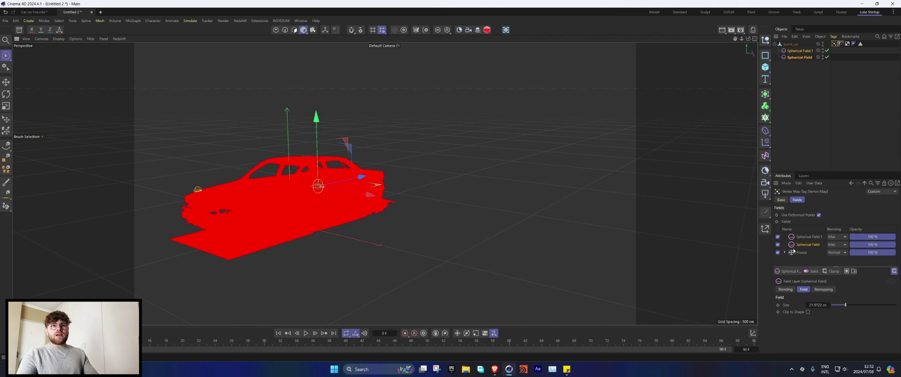
Set the Freeze layer's mode to Grow, play the animation to preview the spread, and return to the first frame
click(797, 253)
click(821, 317)
click(803, 355)
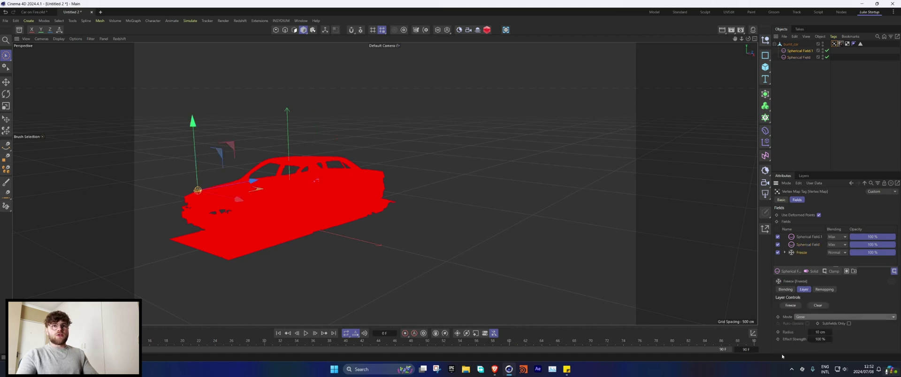
scroll(299, 186, up, 4)
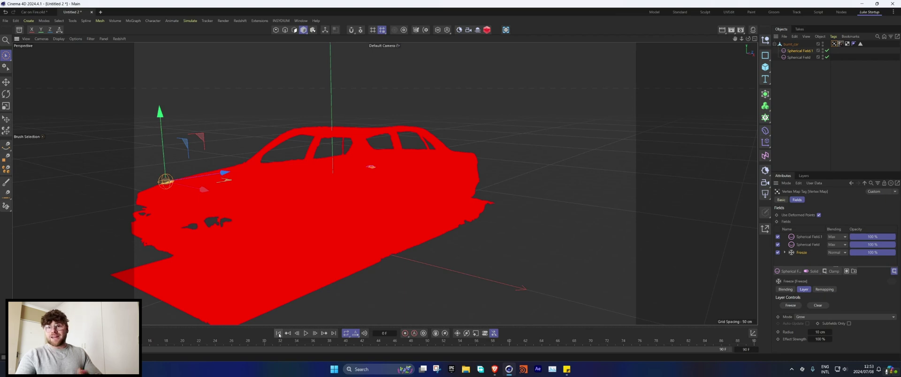
click(305, 333)
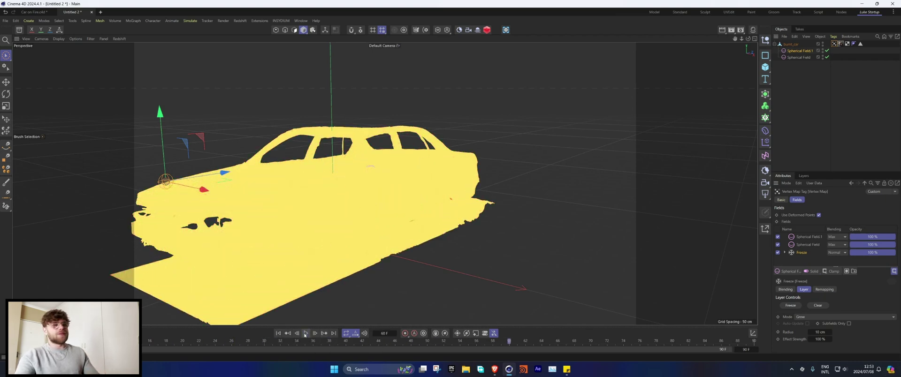
click(279, 334)
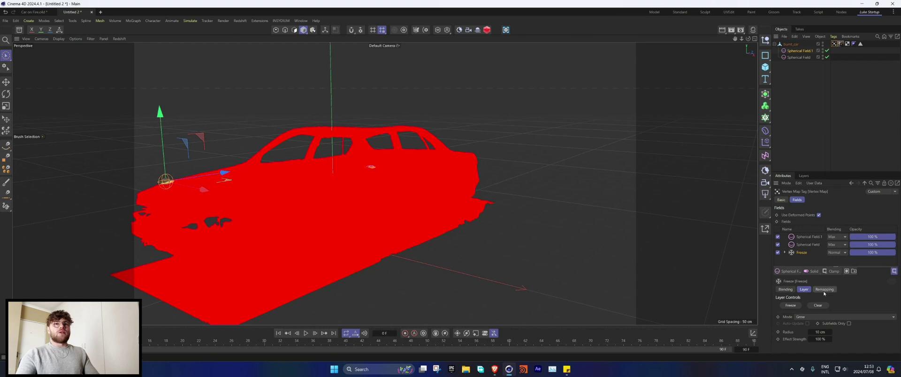
Add a Shader Field to the vertex map's field list, load a Noise shader into it, and open the shader's properties
click(789, 271)
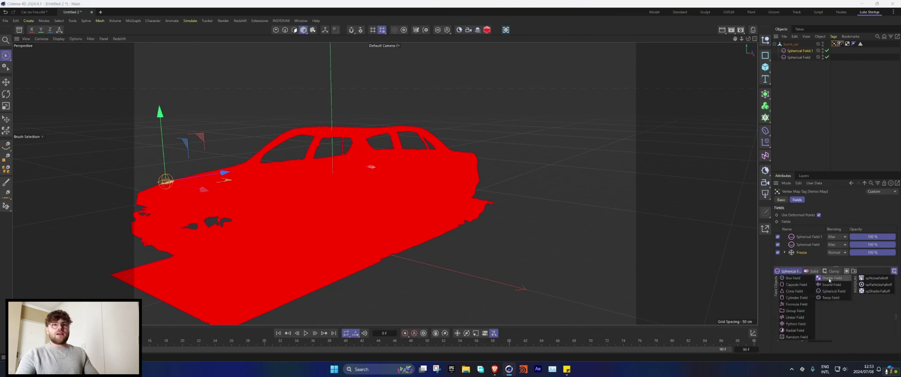
click(826, 280)
click(804, 314)
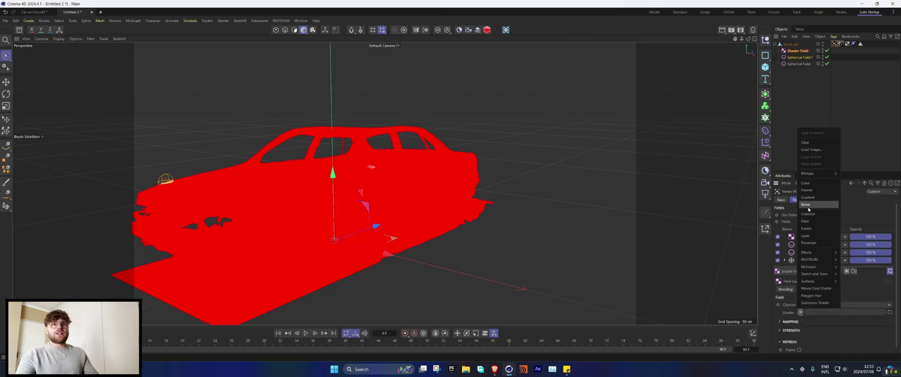
click(809, 205)
click(806, 329)
Change the noise shader's noise type to Electric and set its Global Scale to 250 %
click(851, 277)
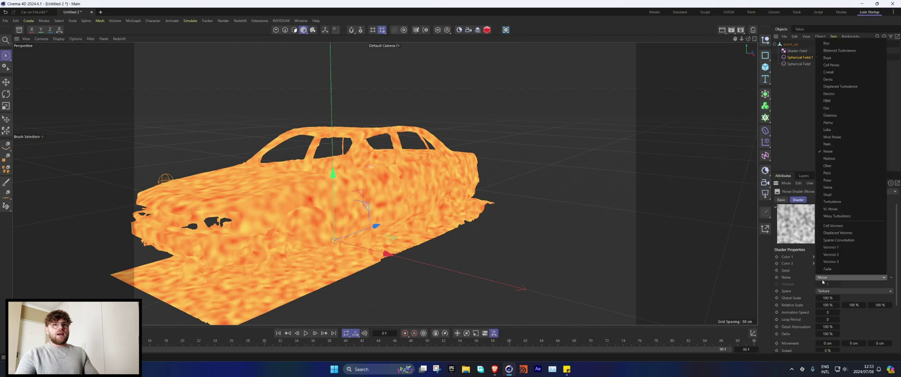
click(829, 74)
key(Down)
key(Down)
key(Down)
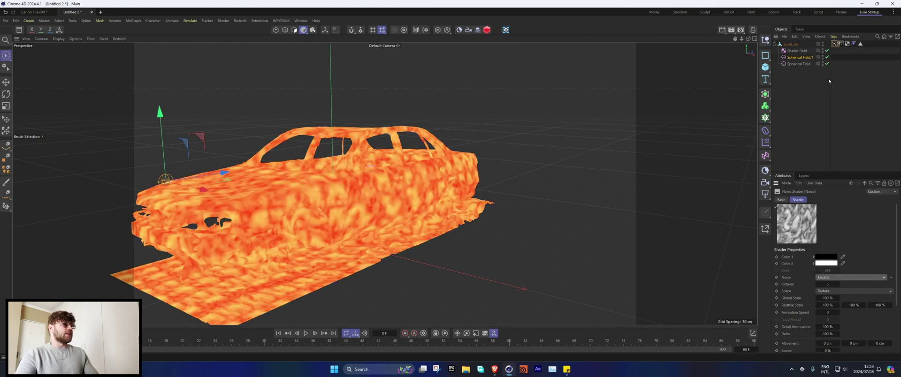
double_click(827, 298)
text(25)
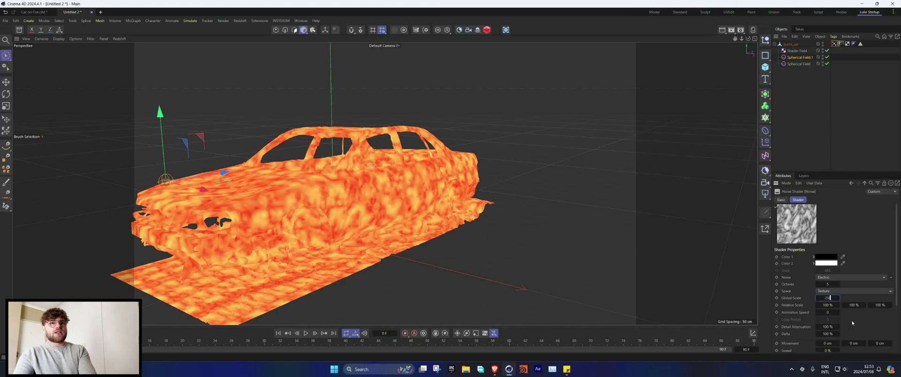
text(0)
key(Return)
scroll(815, 309, down, 3)
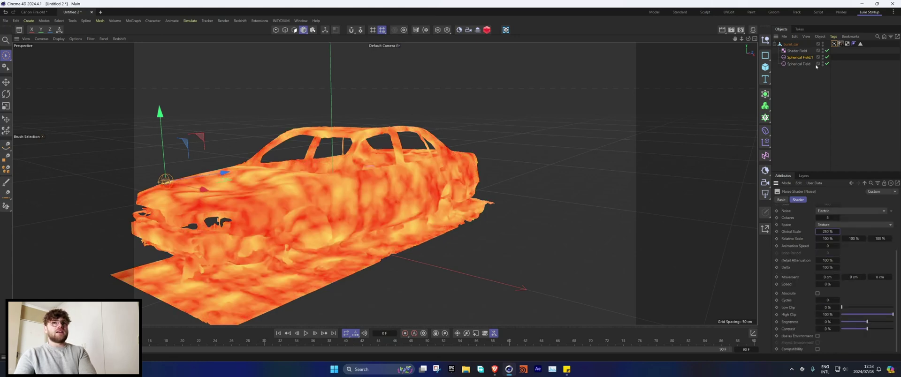
Set the Shader Field layer's blending to Overlay in the vertex map and play the animation to preview the spread
click(846, 44)
click(839, 211)
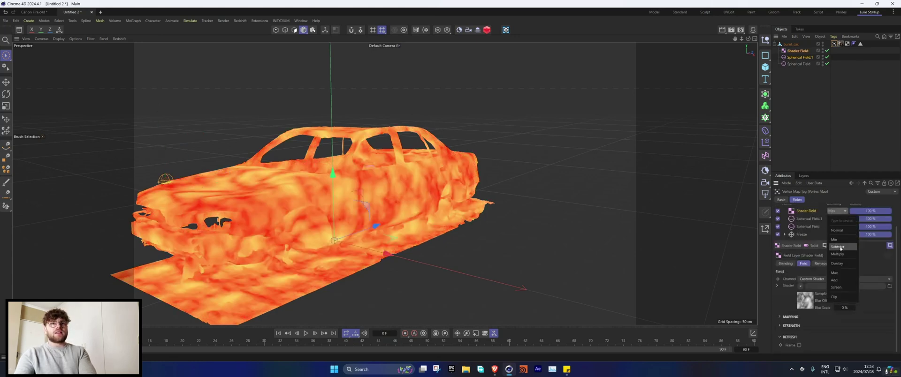
click(843, 263)
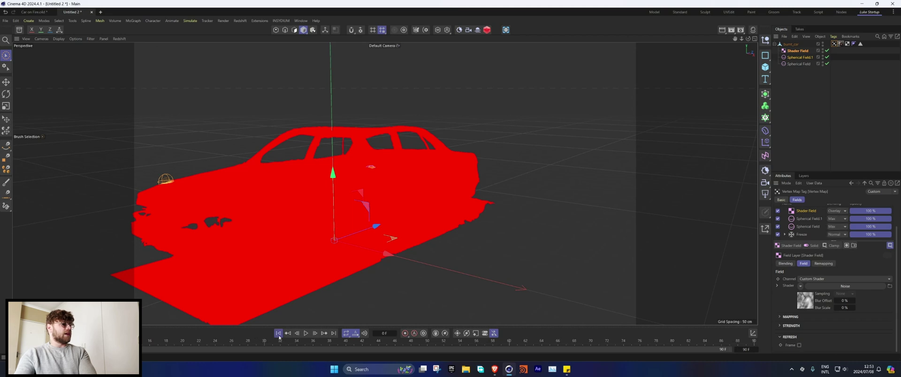
click(305, 333)
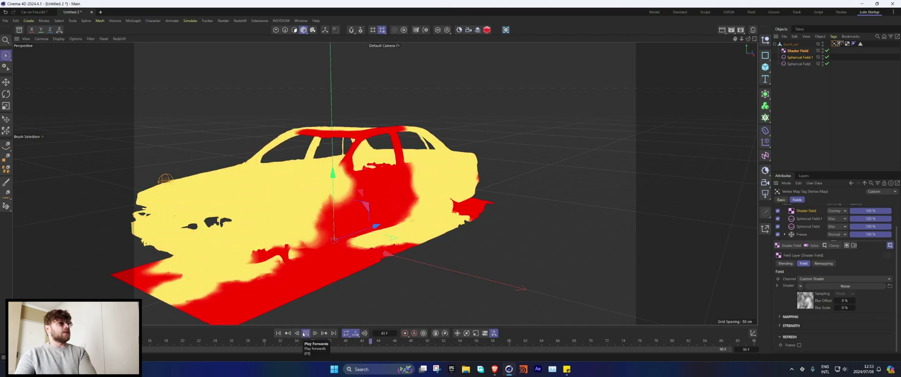
click(306, 334)
Set the noise shader's Low Clip to about 22 % and High Clip to about 66 %, and replay the spread from the first frame
click(804, 301)
scroll(804, 306, down, 3)
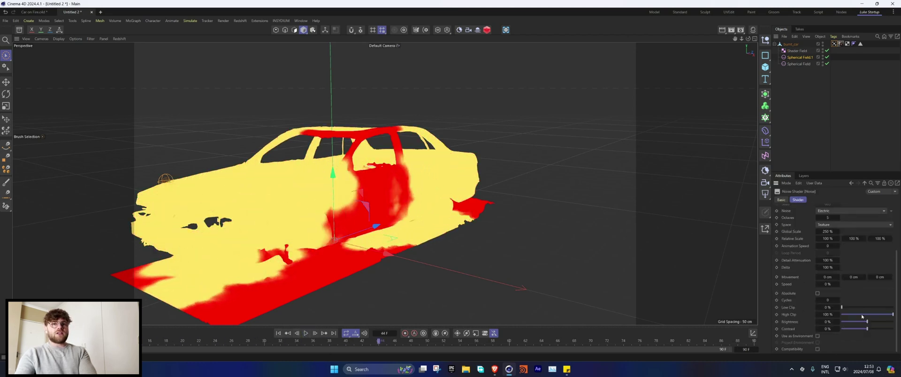
drag(843, 308, 876, 314)
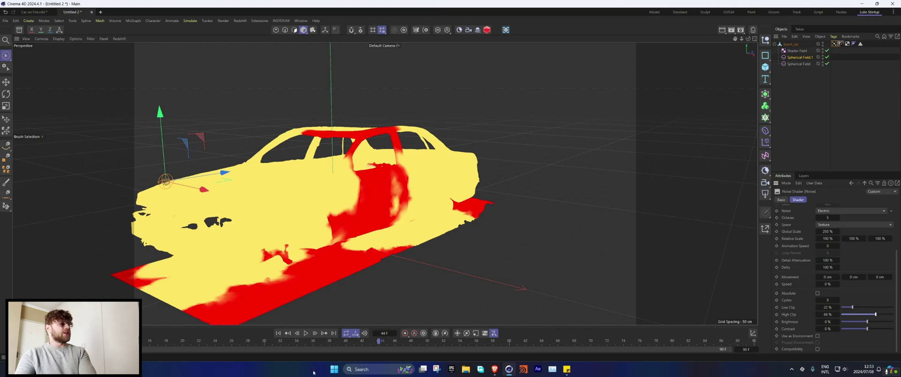
click(278, 334)
click(306, 333)
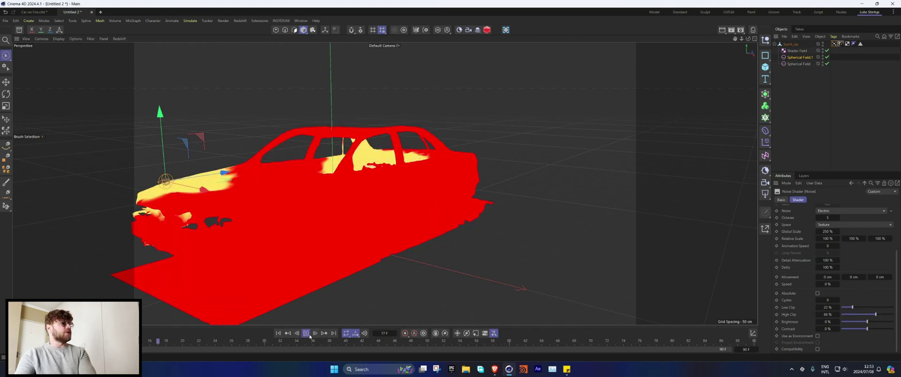
click(306, 333)
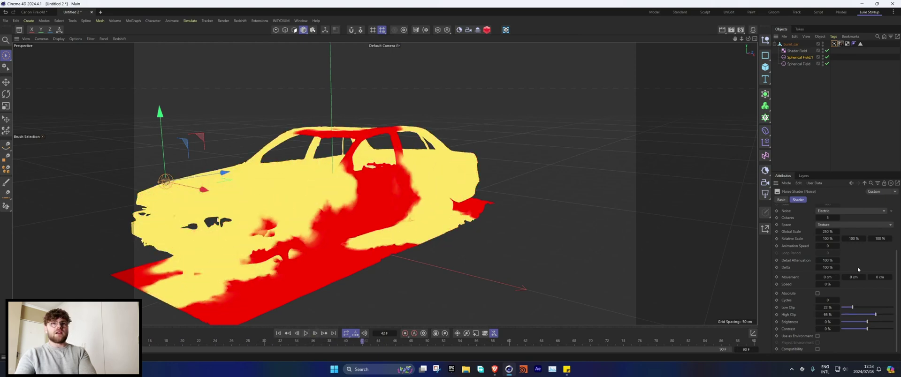
Set the noise shader's Global Scale to 150 % and play the animation to check the finer break-up
scroll(816, 301, up, 5)
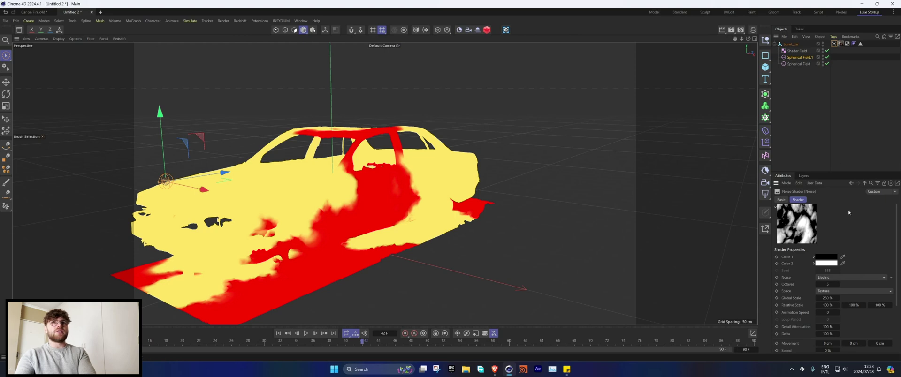
scroll(865, 323, down, 3)
double_click(827, 231)
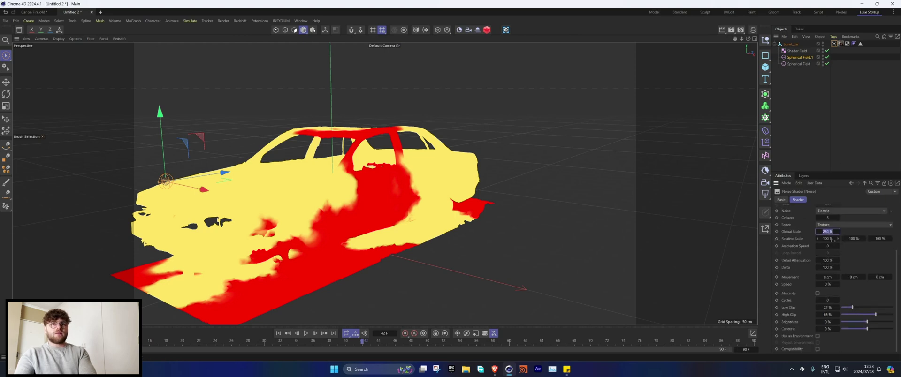
text(150)
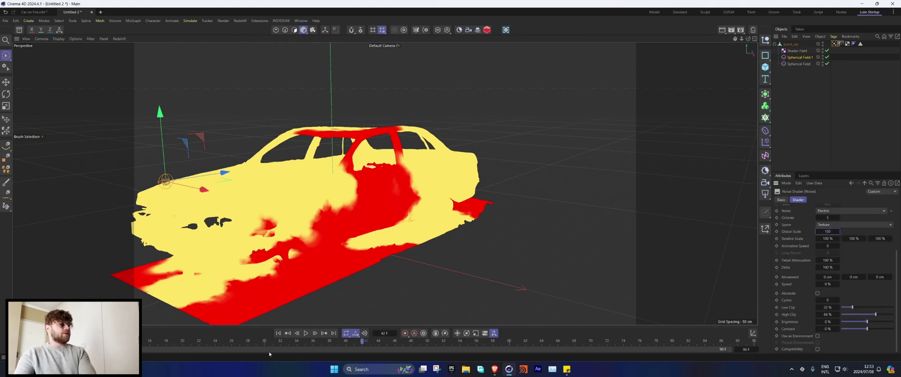
key(Return)
click(306, 333)
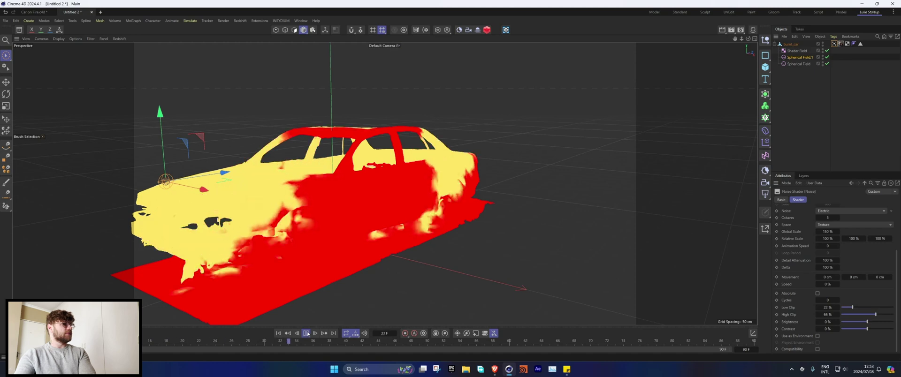
click(306, 333)
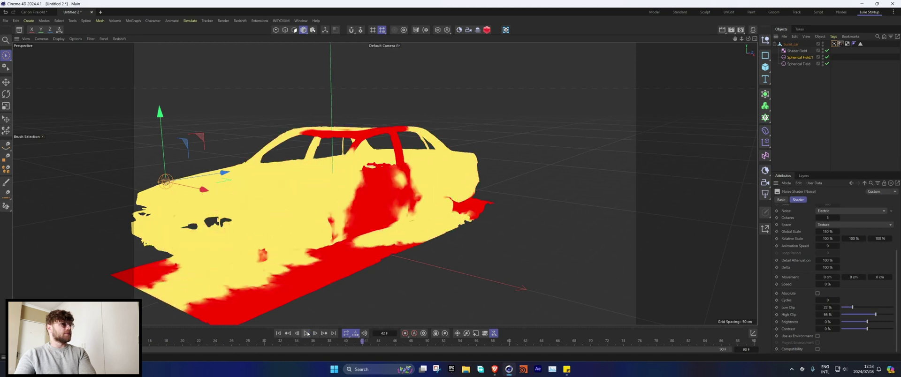
Set the vertex map's Freeze layer Effect Strength to 5 % and play the growth from the first frame
click(833, 44)
scroll(801, 263, up, 1)
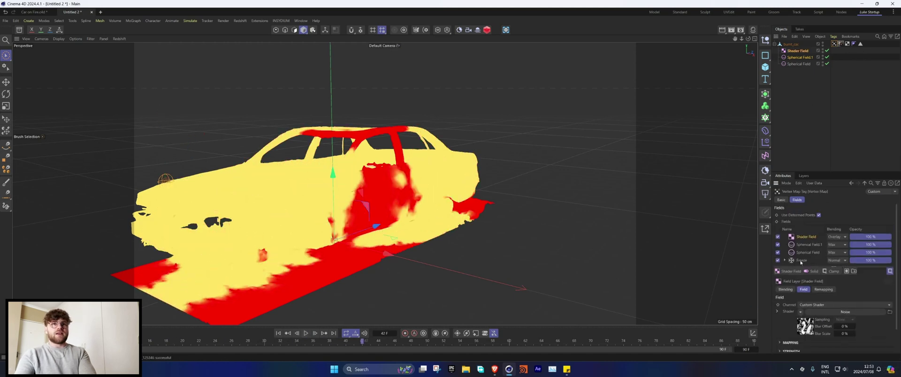
click(801, 261)
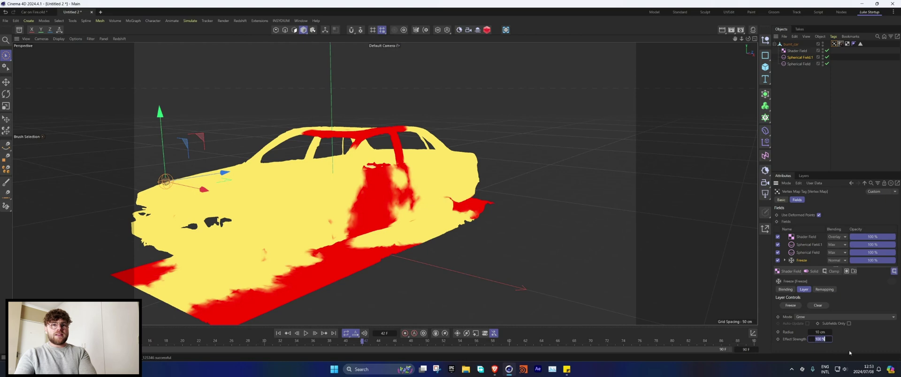
key(BackSpace)
click(278, 333)
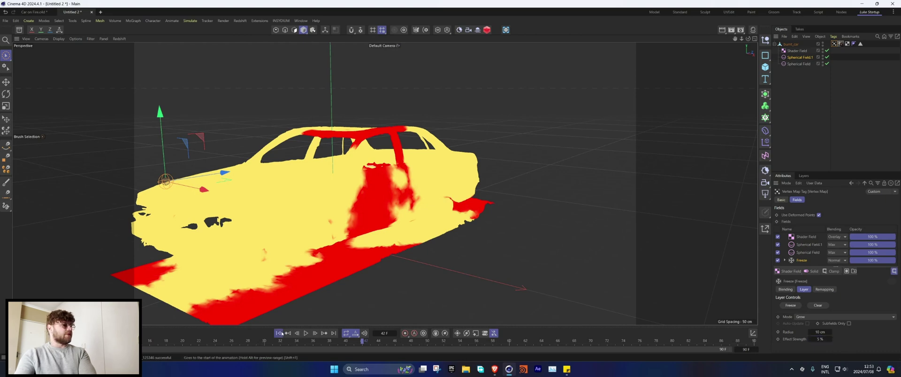
click(305, 333)
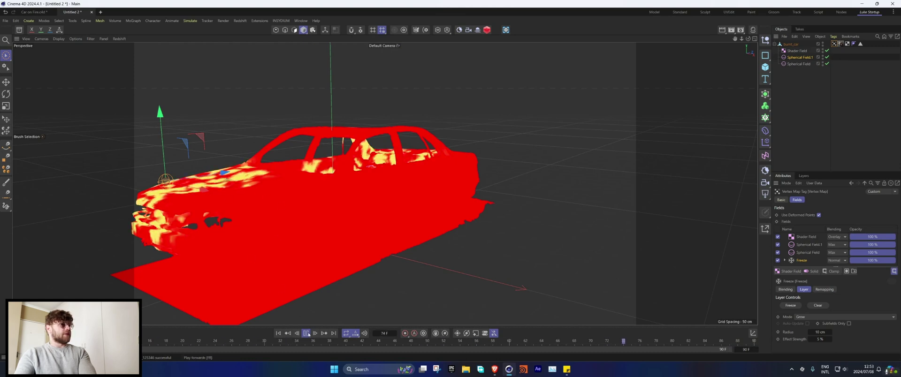
Extend the animation's end to frame 120 and replay the slowed growth from the start
key(space)
key(Return)
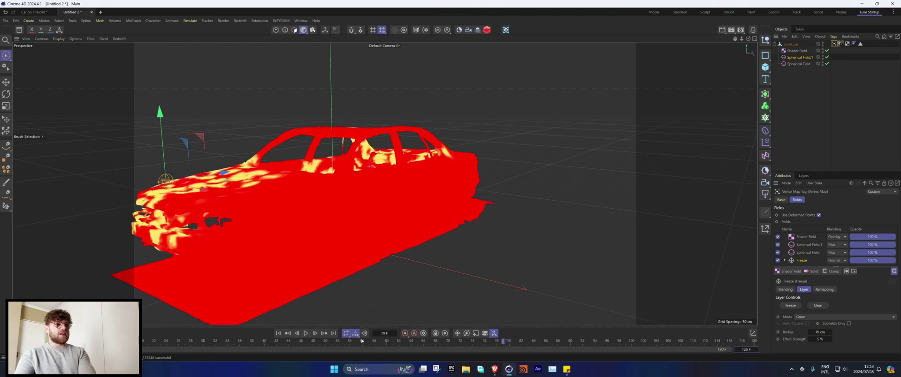
click(279, 333)
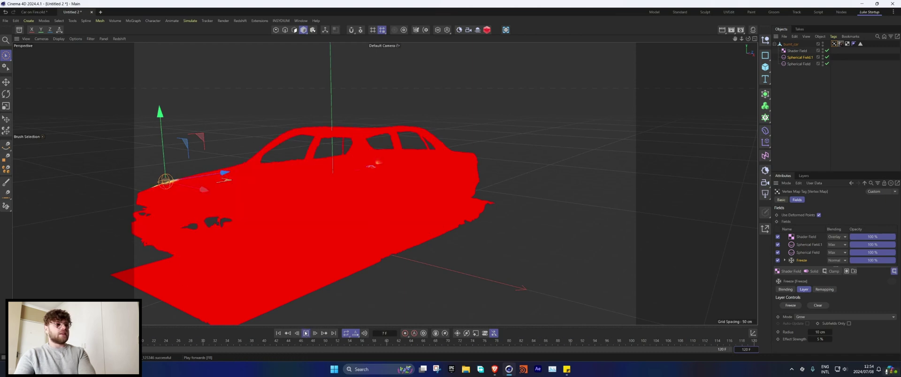
click(305, 333)
Set the Animation Speed of the Shader Field's noise to 0.5 and play the animation from the first frame
click(806, 237)
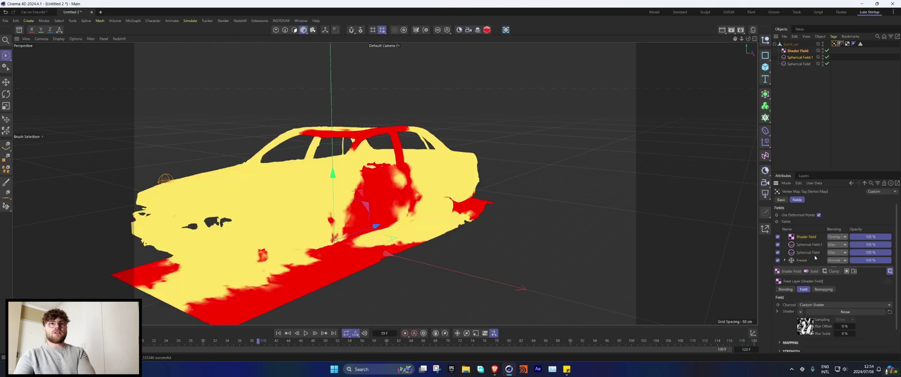
click(836, 312)
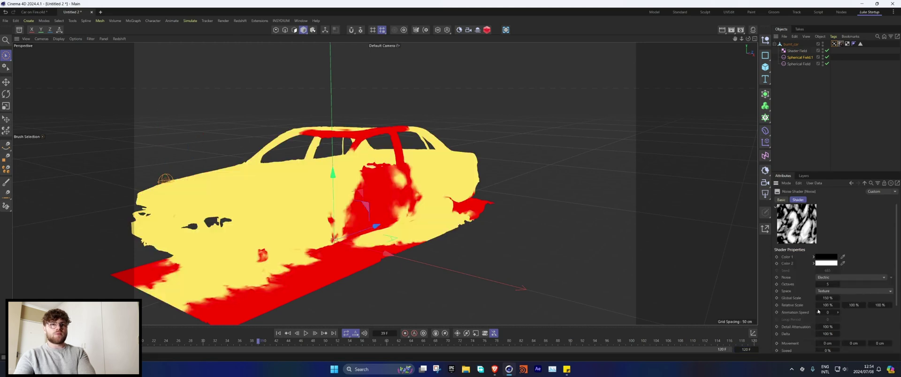
text(0.5)
key(Return)
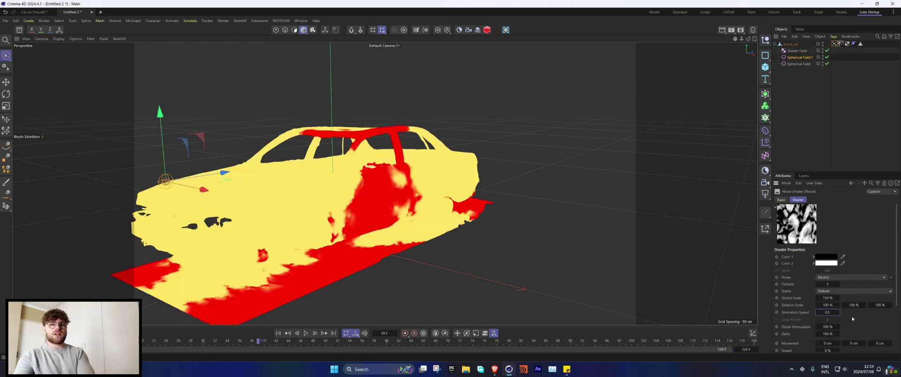
click(279, 334)
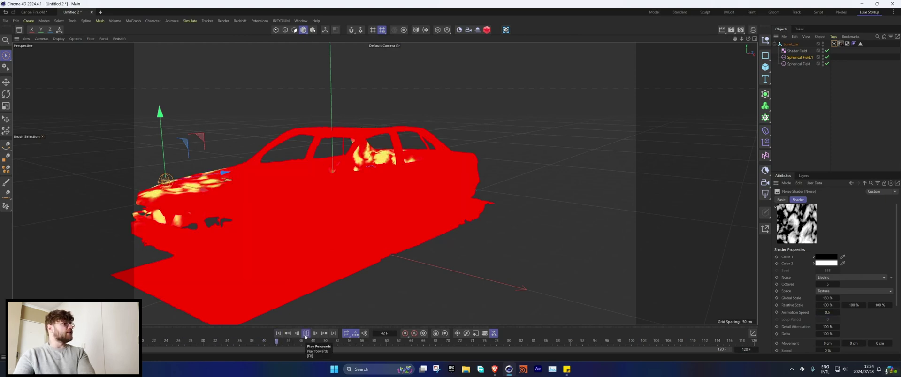
Set the noise's Animation Speed to 1 and replay the spread from the first frame
click(305, 333)
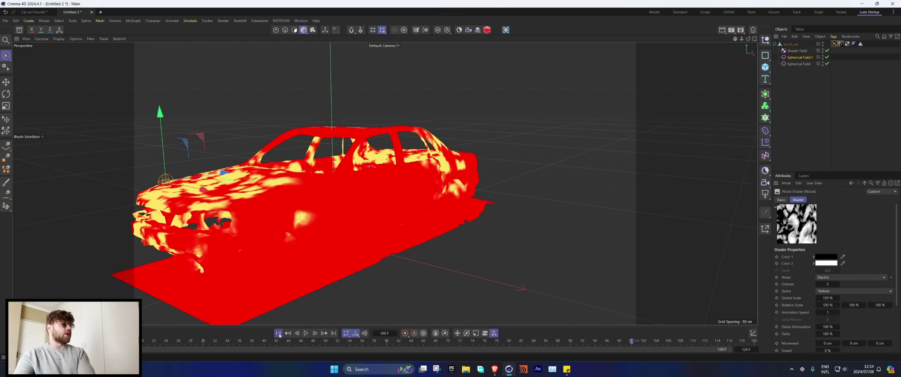
click(279, 333)
click(305, 333)
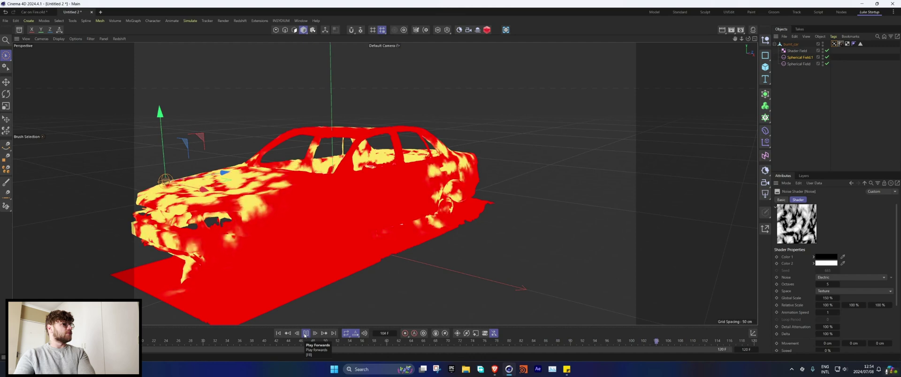
click(306, 333)
Add a Pyro Emitter simulation tag to the burnt car and inspect the emission around its body
alt+drag(272, 240, 266, 194)
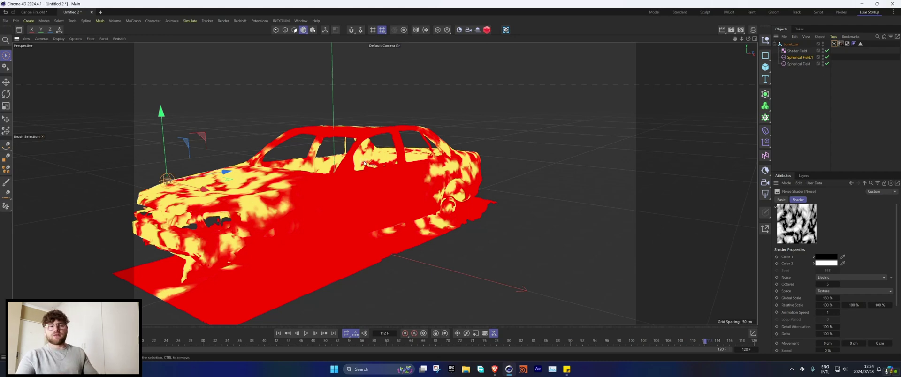
scroll(356, 201, down, 5)
mouse_move(356, 200)
alt+mouse_down()
mouse_move(346, 221)
mouse_move(351, 213)
alt+mouse_up()
scroll(350, 207, up, 4)
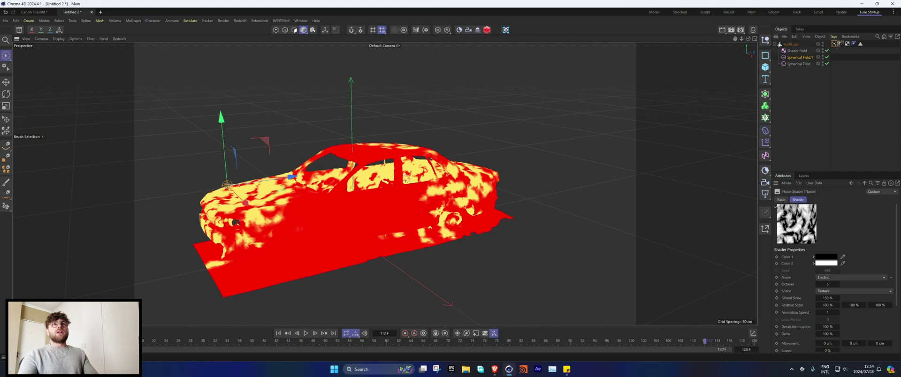
right_click(787, 45)
mouse_move(804, 147)
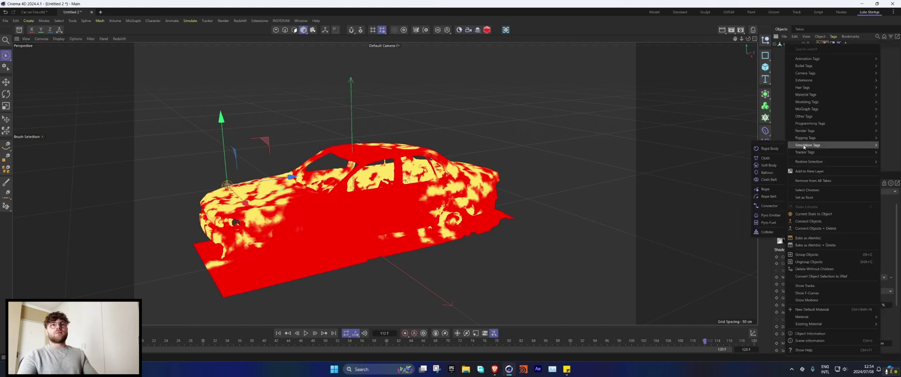
click(769, 216)
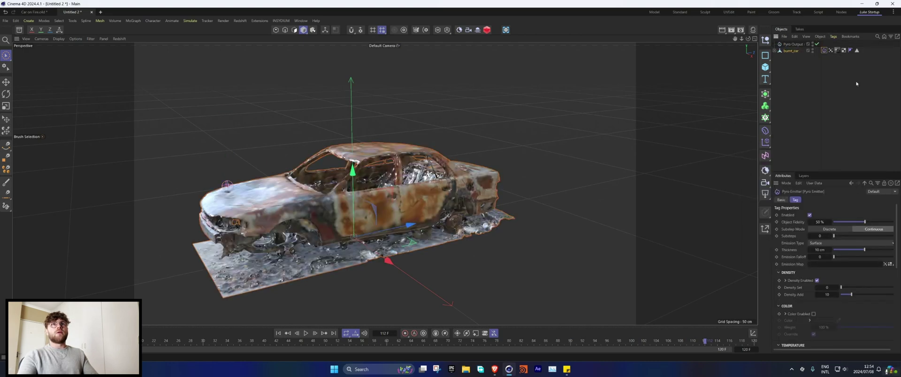
scroll(367, 184, up, 3)
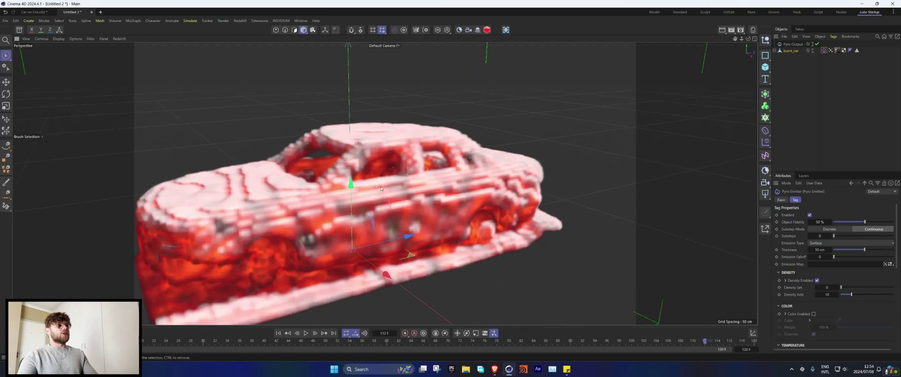
alt+drag(367, 184, 384, 175)
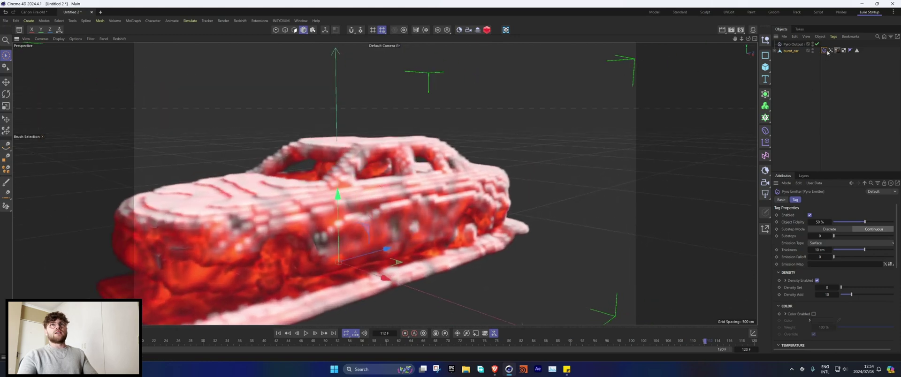
scroll(348, 209, down, 2)
alt+drag(349, 210, 359, 221)
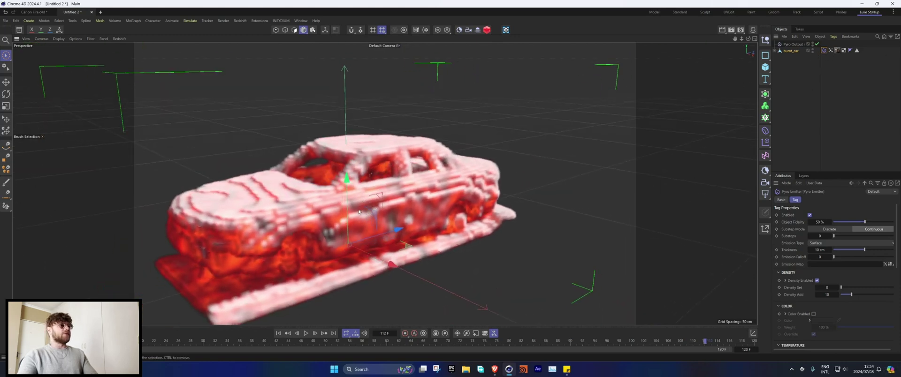
Replay the Pyro simulation from the first frame, stop it and examine the overall shape of the fire and smoke
click(279, 333)
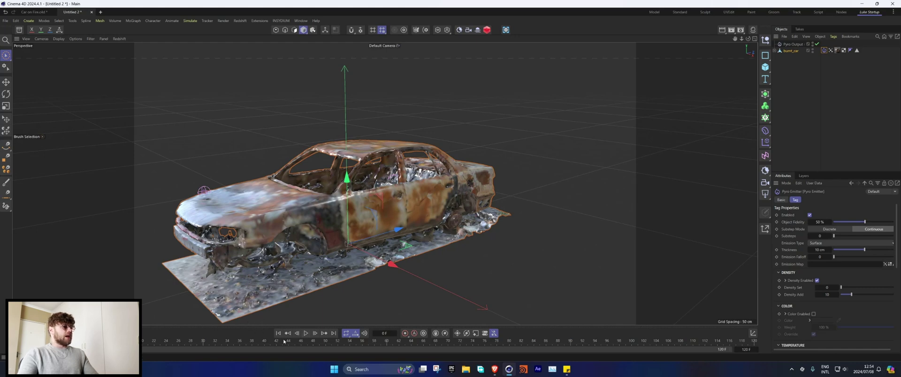
click(305, 334)
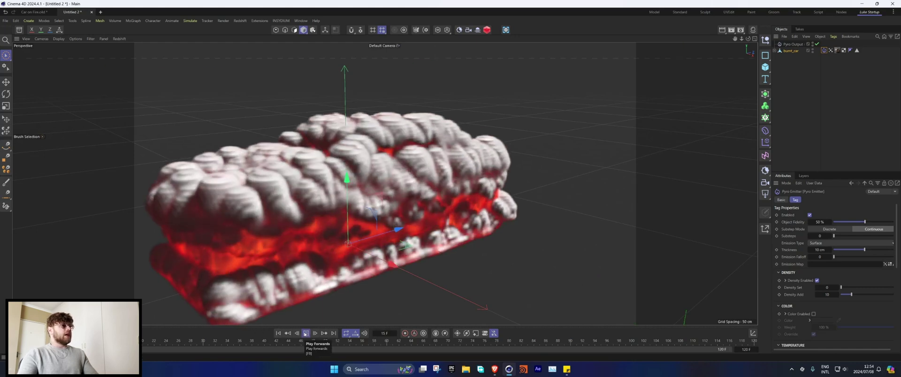
click(305, 334)
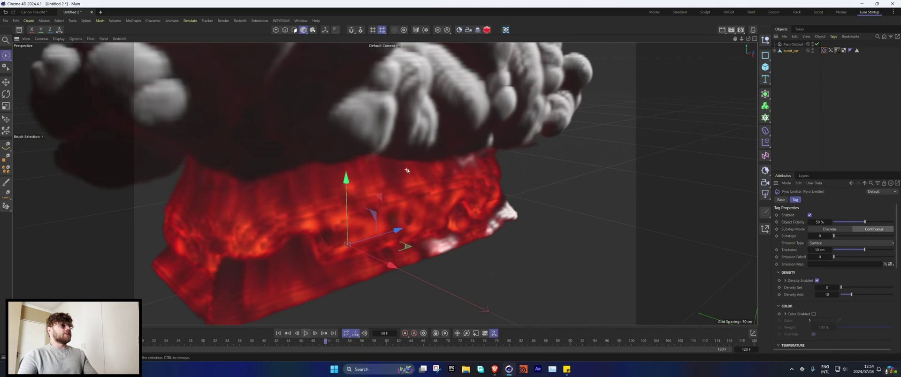
scroll(406, 165, down, 5)
scroll(406, 166, up, 6)
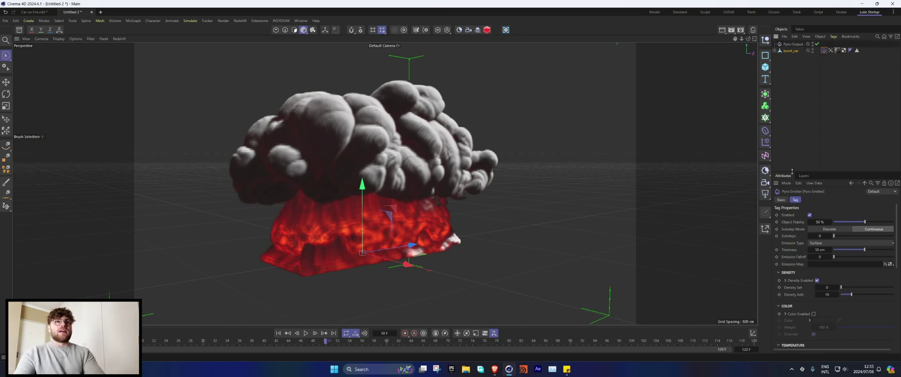
Widen the attribute area, set the Pyro Emitter's Density Add to 5 and play the simulation from the first frame
drag(792, 173, 723, 130)
click(792, 130)
click(776, 51)
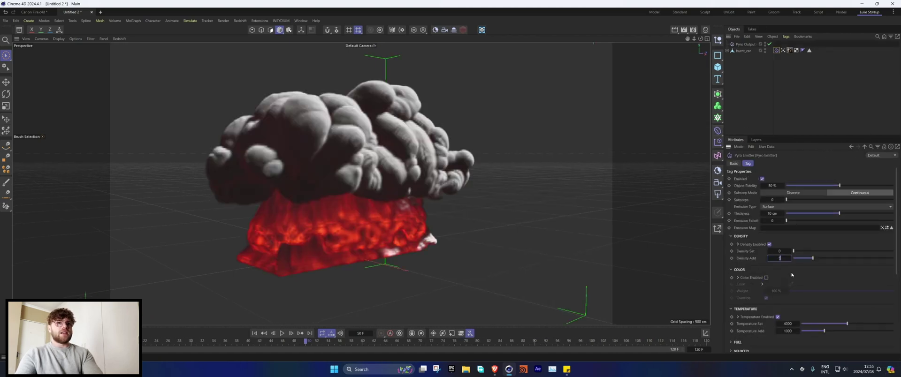
click(254, 334)
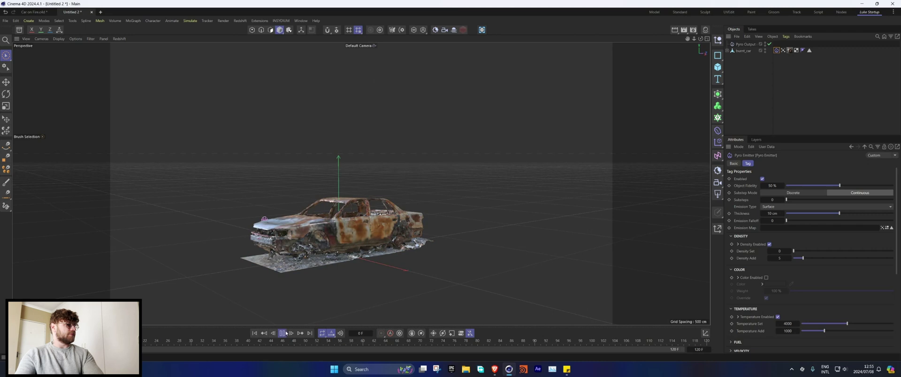
click(283, 333)
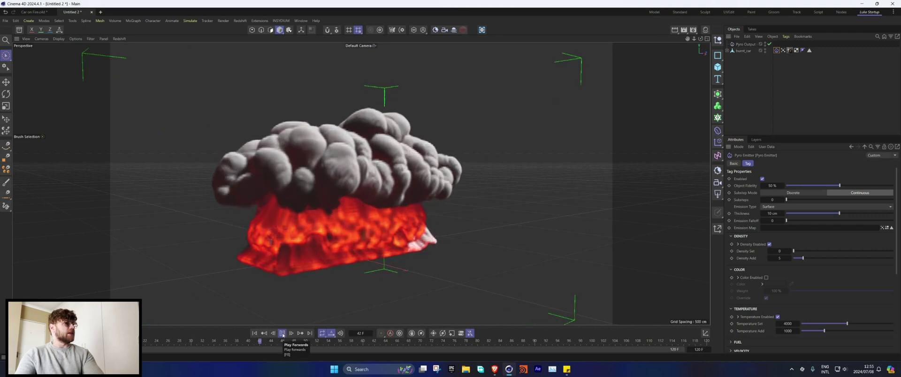
click(282, 333)
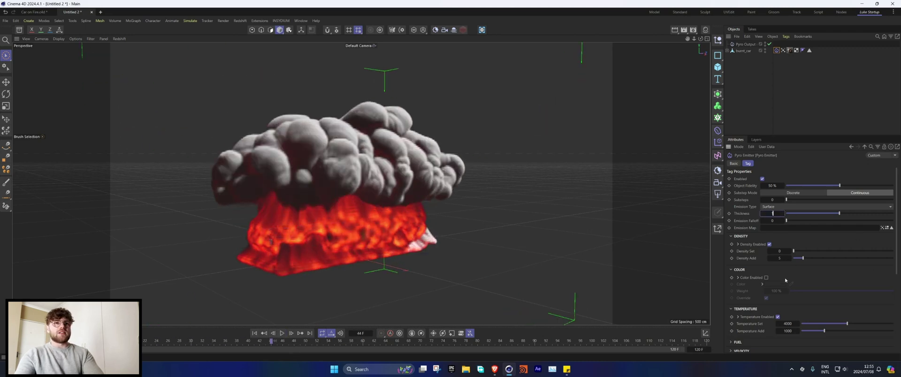
Set the Pyro Emitter's Thickness to 1 cm and replay the simulation from the first frame
click(254, 333)
click(282, 334)
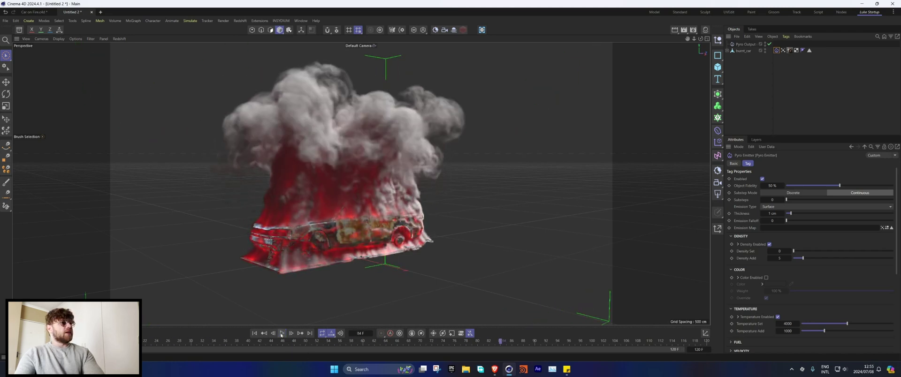
click(281, 333)
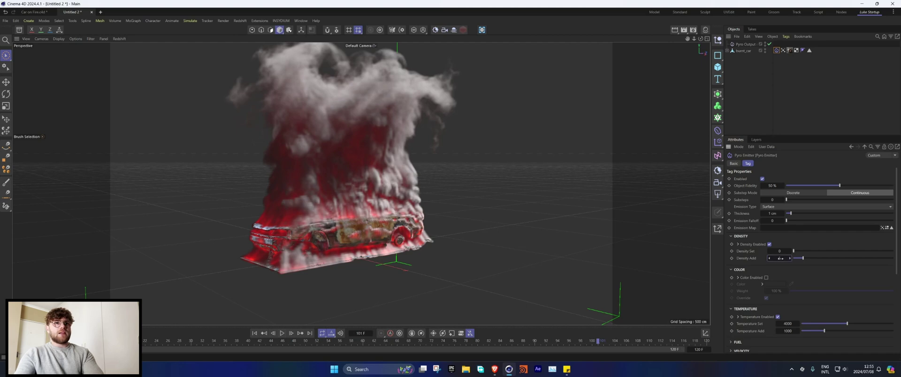
Set the Pyro Emitter's Density Add to 3 and replay the smoke simulation from the first frame
click(254, 333)
click(282, 334)
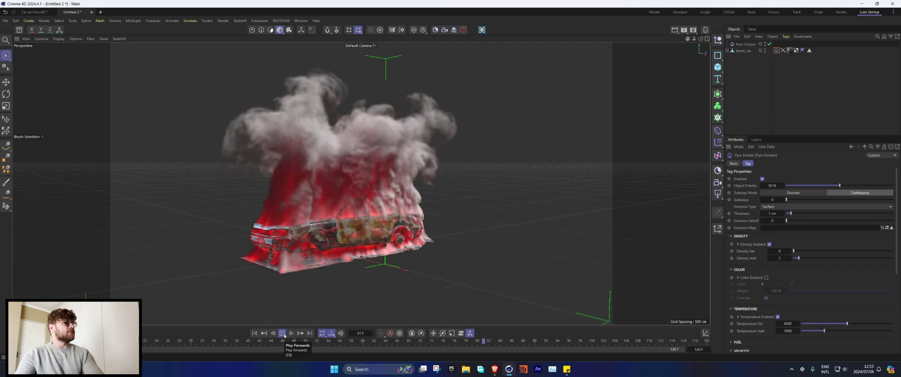
click(283, 333)
scroll(318, 232, up, 3)
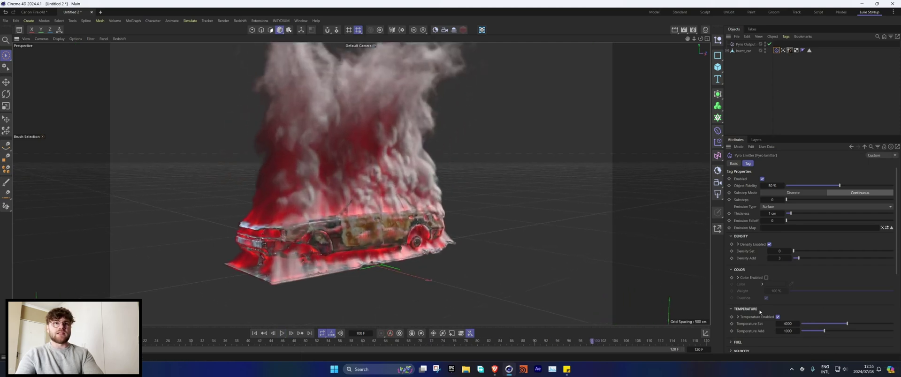
Set the Pyro Emitter noise's Scale to 150 % and its Animation Speed to 1
scroll(760, 311, down, 4)
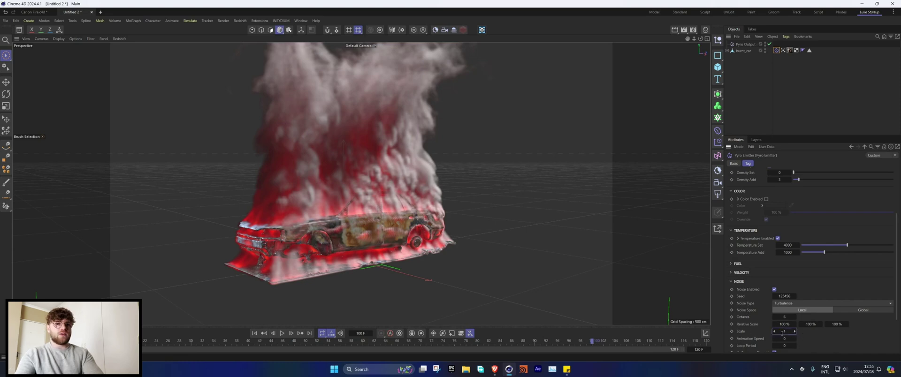
scroll(324, 232, up, 3)
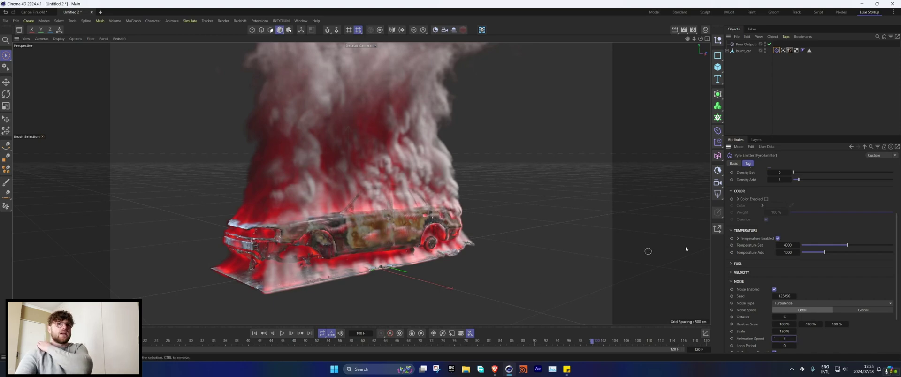
Set Density Add to 0, replay the simulation without smoke and inspect the flames close up on the car
click(262, 333)
click(281, 333)
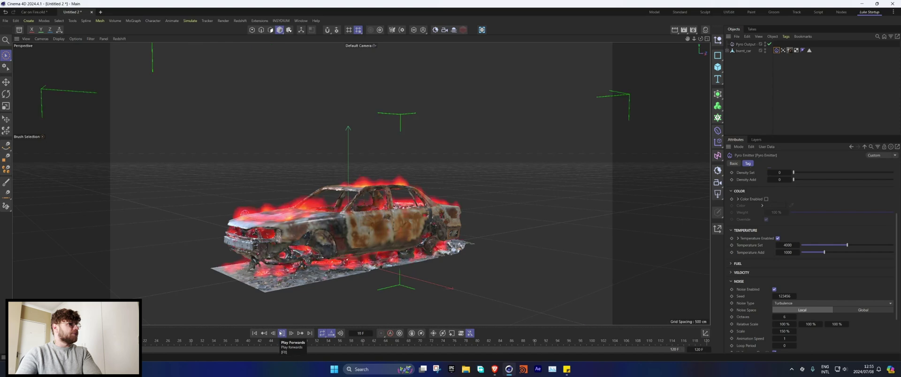
scroll(279, 233, up, 10)
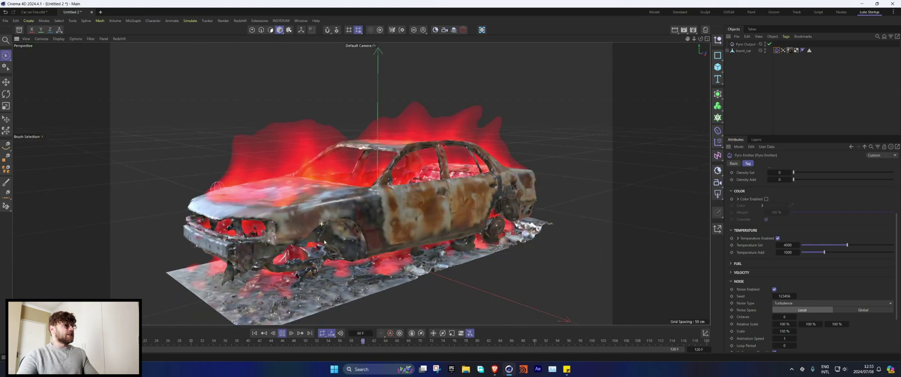
scroll(280, 228, up, 3)
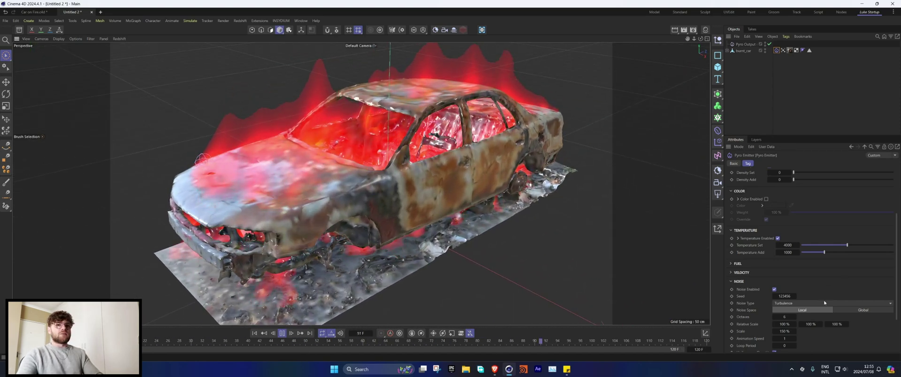
Try emitter noise Scale values of 500 % and 250 % while the simulation plays
double_click(784, 331)
text(500)
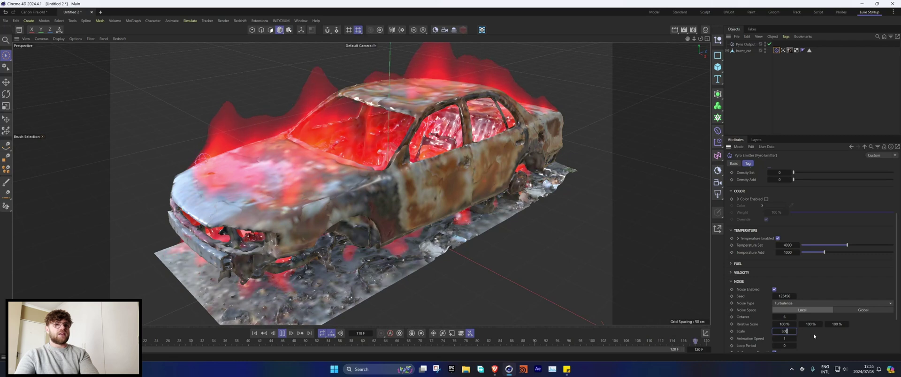
key(Return)
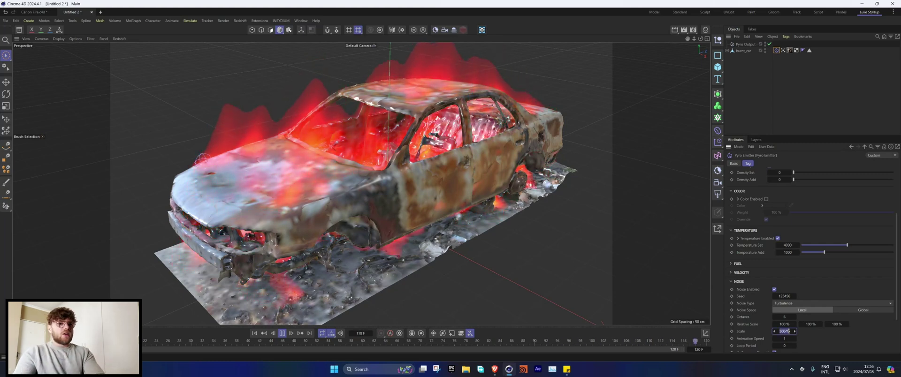
text(250)
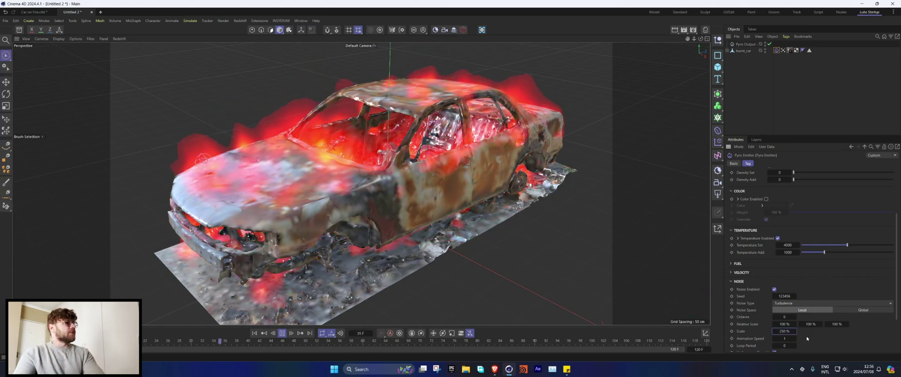
Try emitter noise Scale values of 150 % and 50 %, restarting the simulation to compare the flames
double_click(786, 332)
text(150)
key(Return)
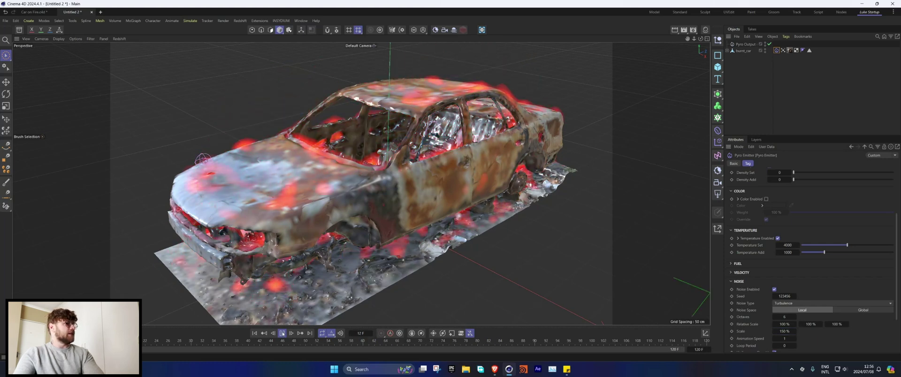
double_click(786, 331)
text(50)
key(Return)
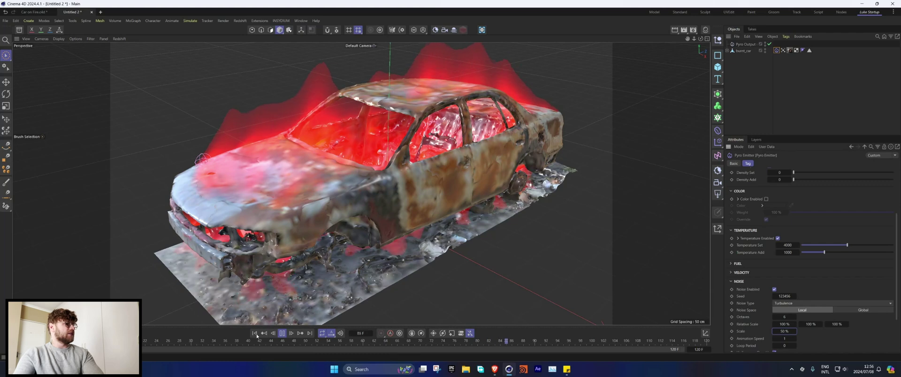
click(254, 333)
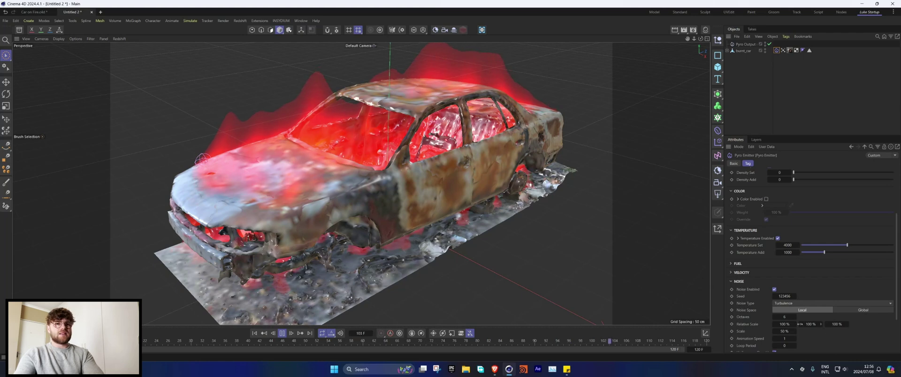
Set the emitter noise's Scale to 100 %, replay from the first frame and stop the playback
text(100)
key(Return)
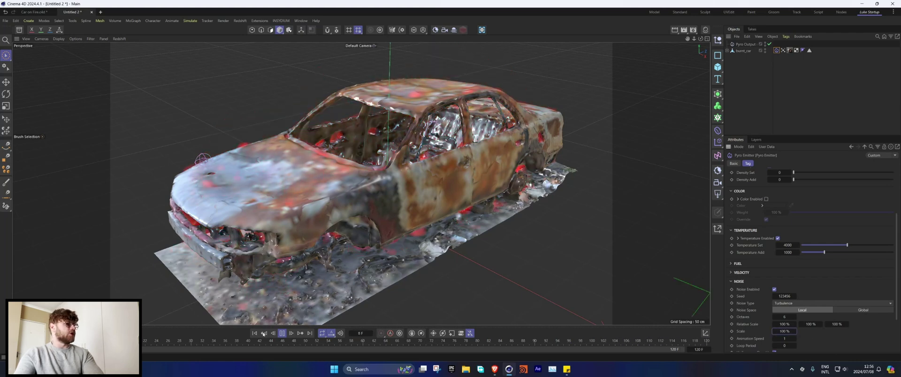
click(255, 334)
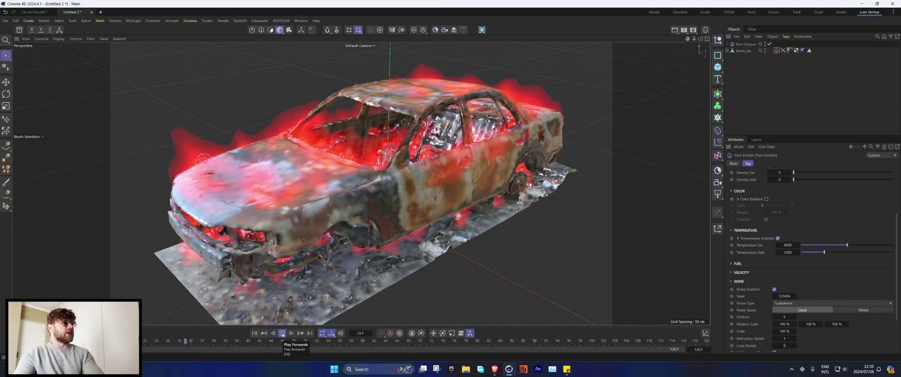
click(282, 333)
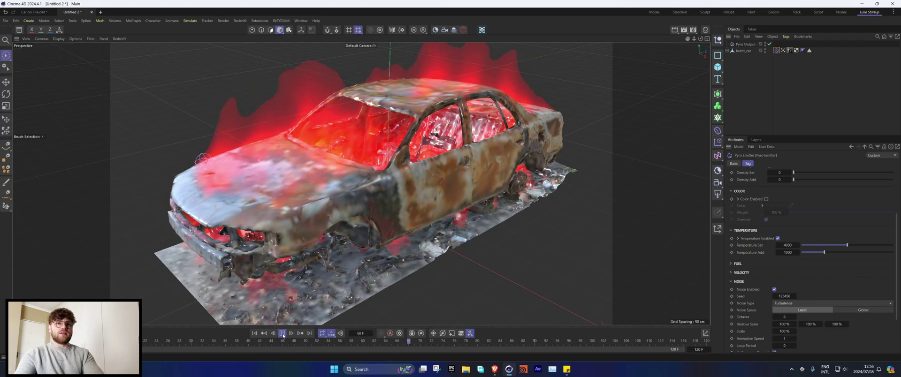
Set Density Add back to 3, replay the simulation and inspect the smoke and flames around the car
scroll(803, 264, up, 3)
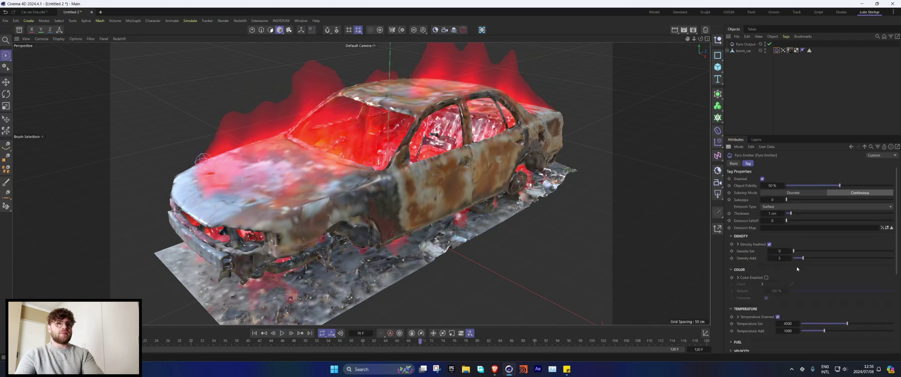
click(260, 332)
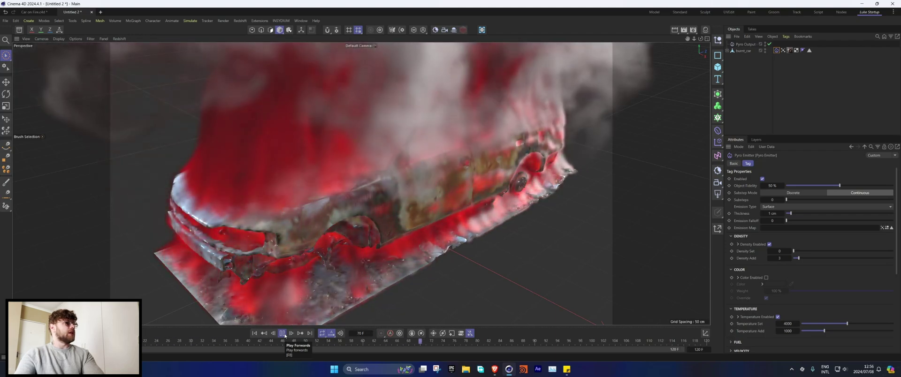
click(284, 336)
scroll(440, 177, down, 5)
alt+middle_drag(440, 177, 359, 216)
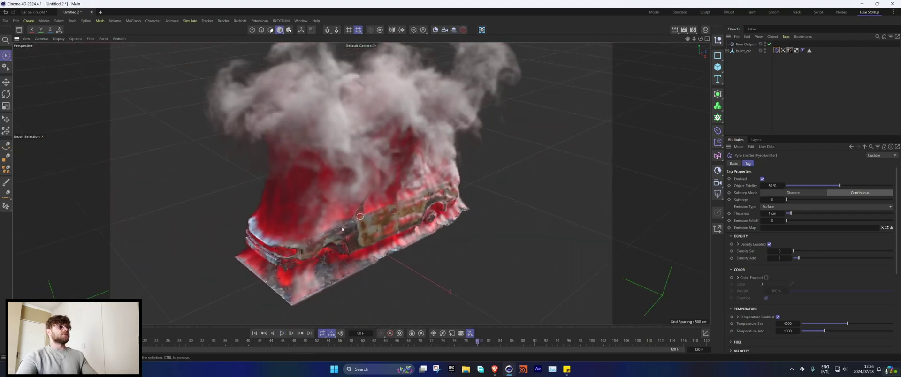
scroll(359, 215, up, 3)
alt+drag(358, 216, 360, 183)
alt+middle_drag(361, 184, 356, 164)
scroll(357, 164, up, 1)
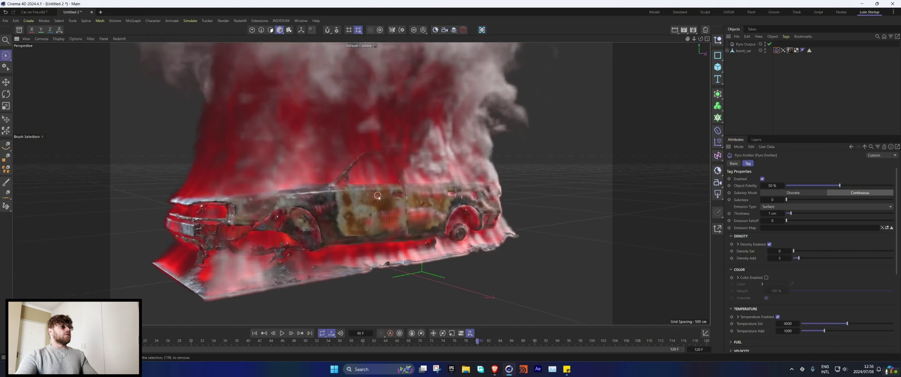
alt+drag(479, 275, 487, 244)
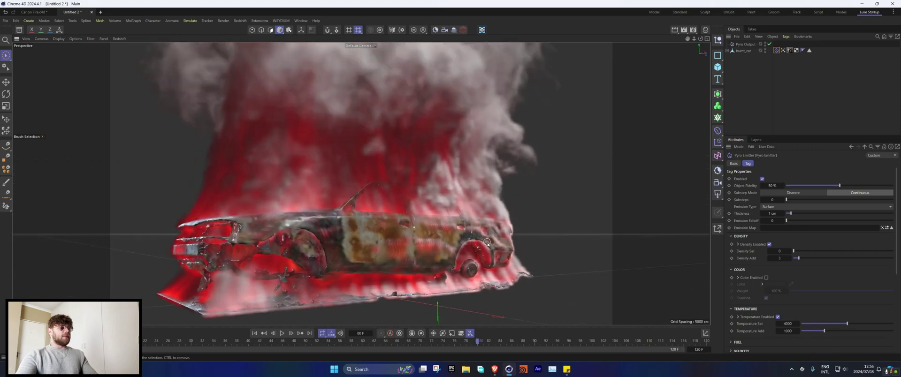
Set the Voxel Size to 2.5 cm in the project's Pyro simulation settings and return to the first frame
click(610, 322)
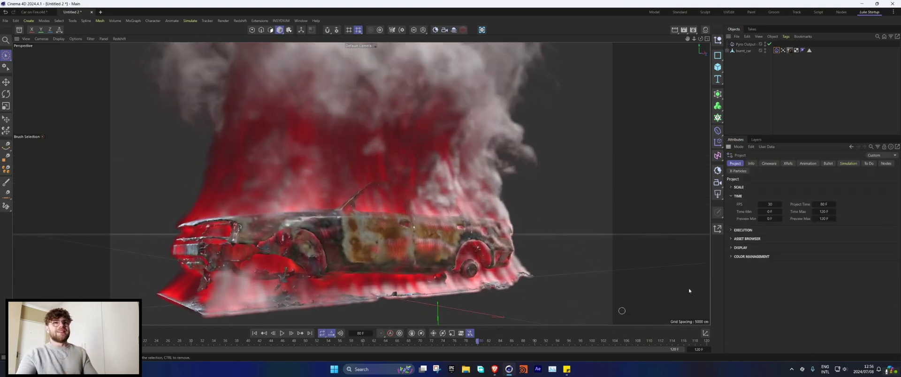
click(848, 163)
click(773, 187)
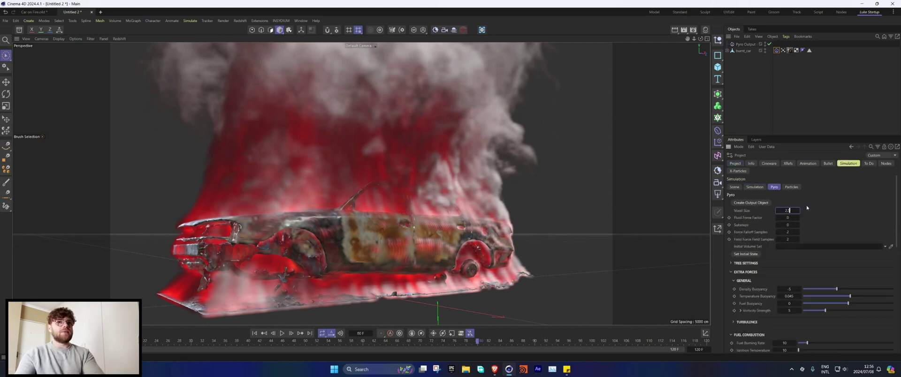
click(254, 333)
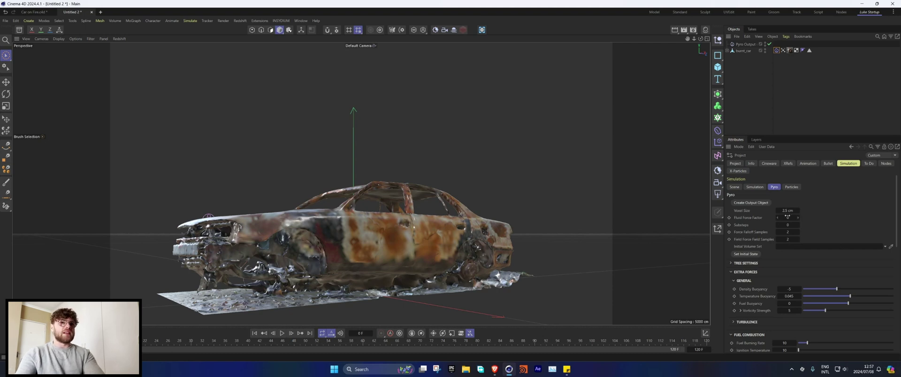
Open the project's Pyro Density settings and play the simulation to inspect the smoke around the car
scroll(770, 259, down, 3)
scroll(753, 261, down, 4)
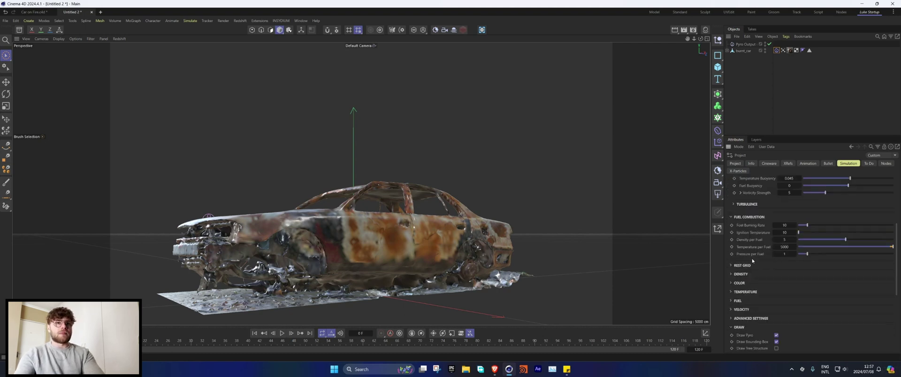
click(738, 236)
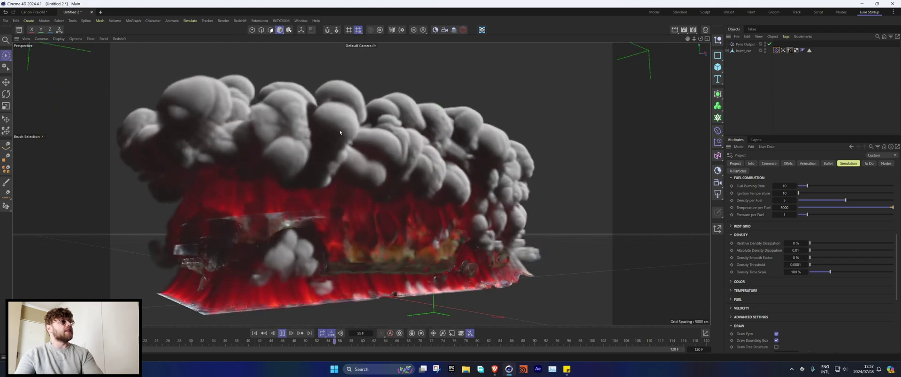
click(282, 333)
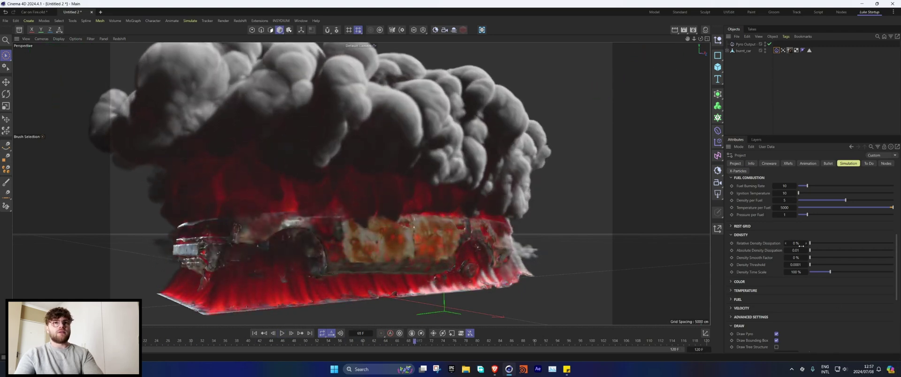
Try Relative Density Dissipation values of 20 % and 9 %, replaying the simulation to compare the smoke
click(281, 333)
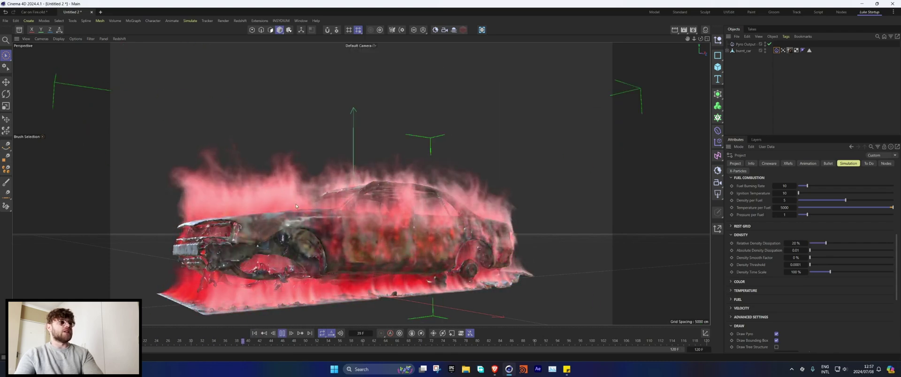
click(283, 334)
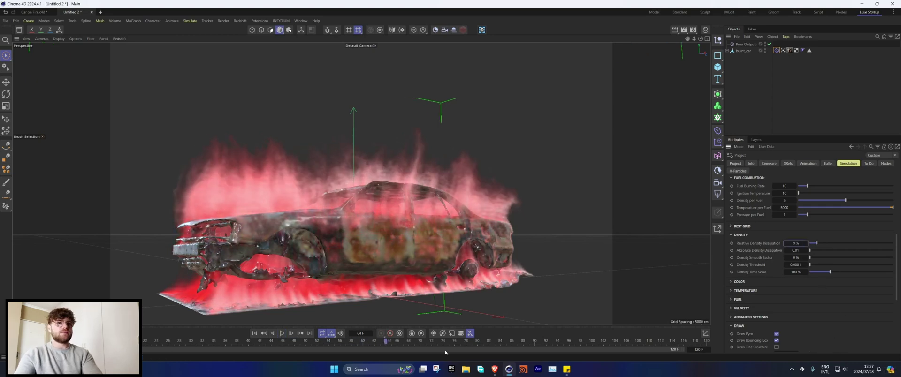
click(254, 334)
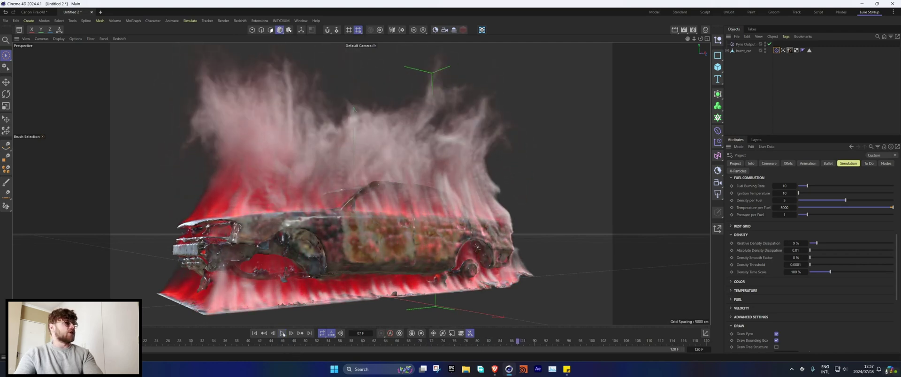
click(282, 333)
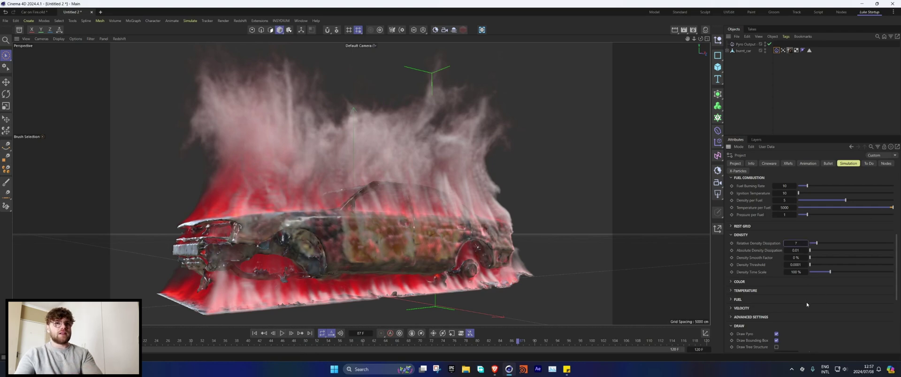
Set the Relative Density Dissipation to 8 %, replay the simulation and inspect the burning car from closer
click(264, 333)
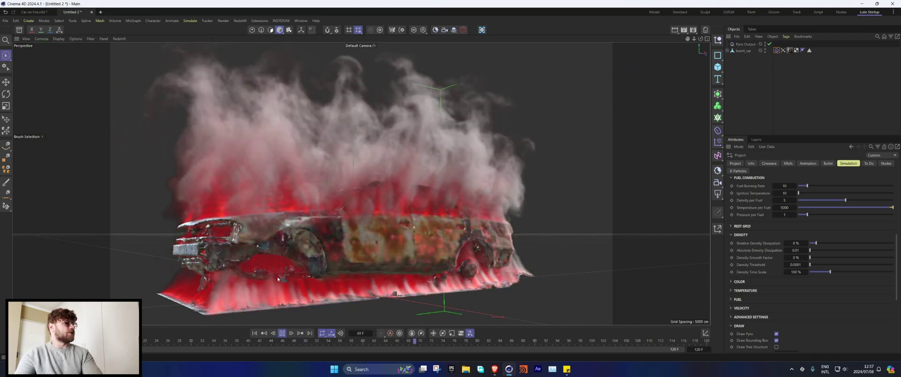
click(282, 333)
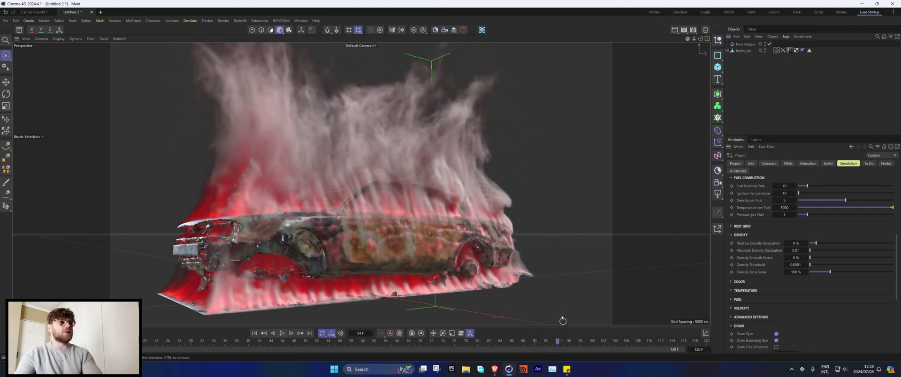
alt+drag(355, 216, 358, 239)
scroll(359, 240, up, 2)
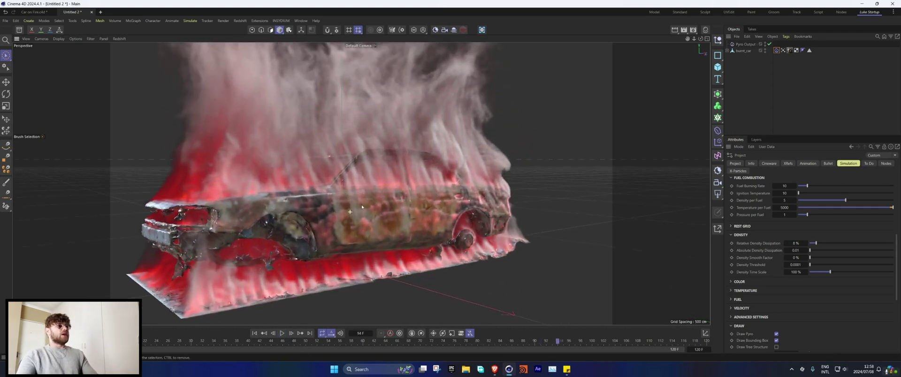
Examine the Pyro Temperature dissipation settings and check the running simulation against them
click(745, 291)
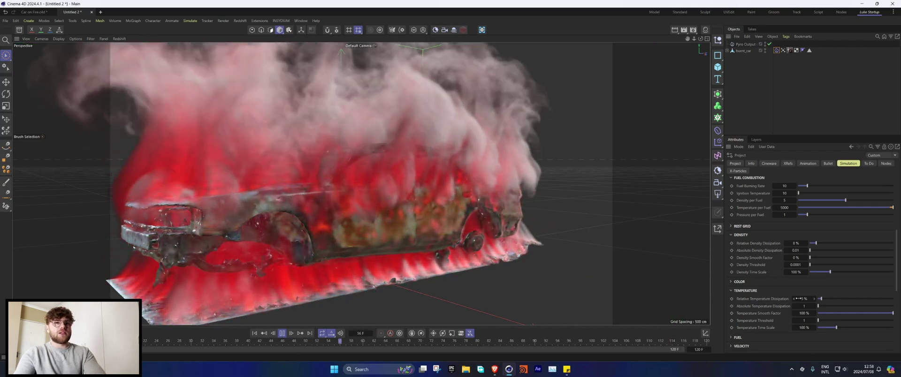
click(282, 333)
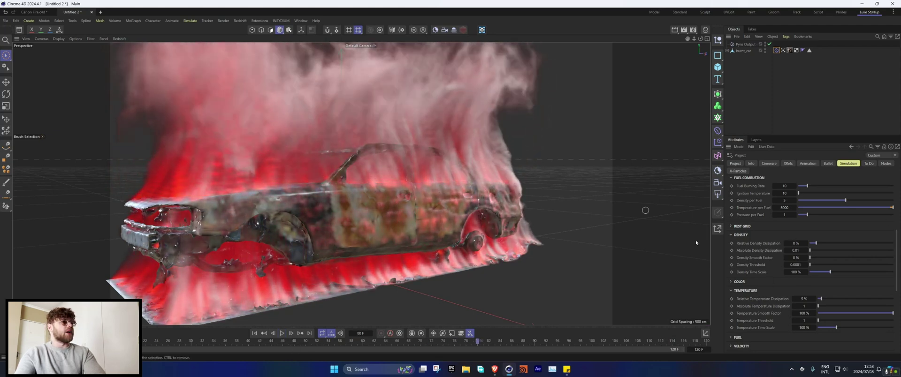
scroll(779, 280, up, 5)
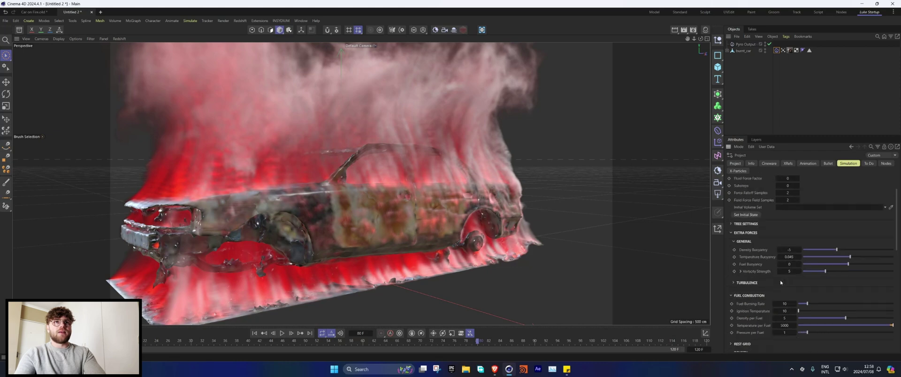
Try Object Fidelity values of 31 %, 35 % and 38 % on the car's Pyro Emitter, restarting the simulation to compare the emission
click(776, 50)
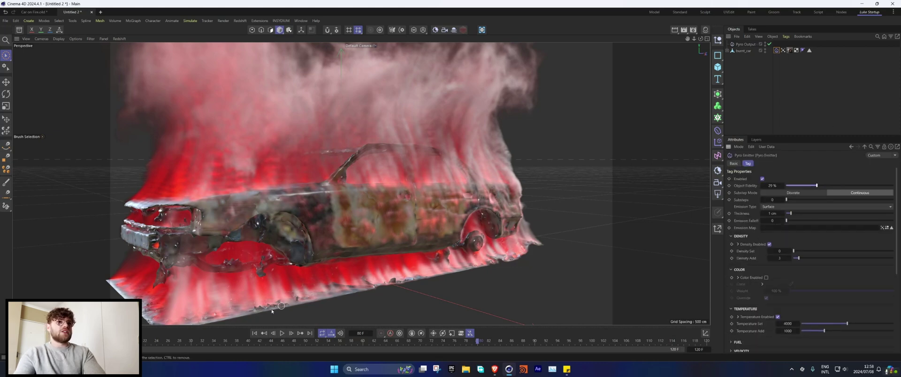
click(264, 333)
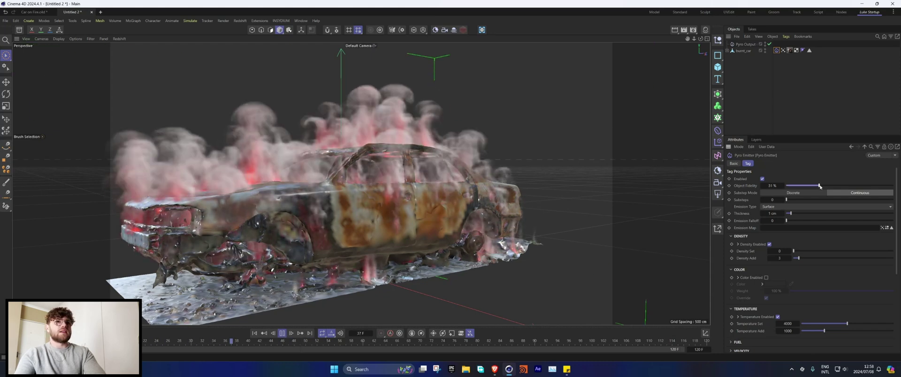
drag(820, 186, 824, 187)
click(254, 333)
click(282, 333)
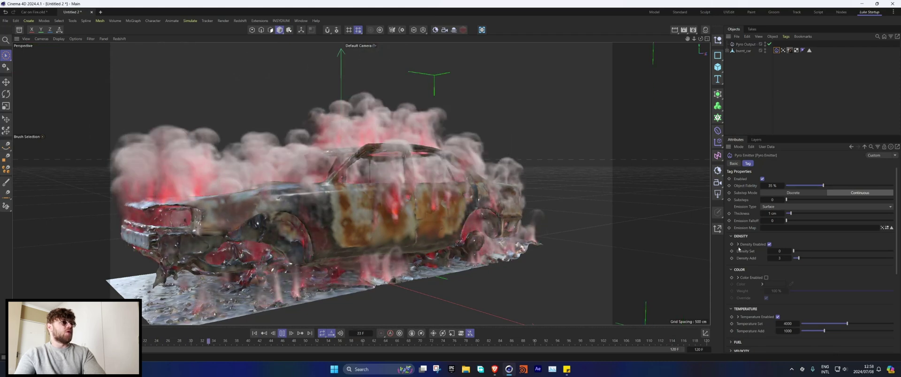
drag(823, 185, 826, 186)
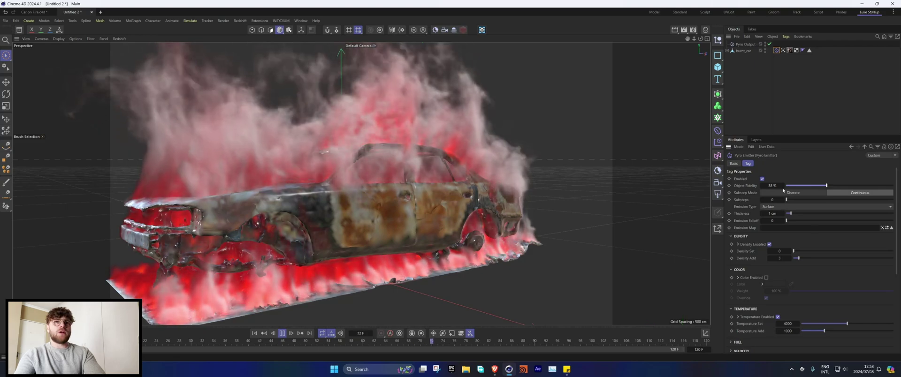
click(779, 185)
click(254, 333)
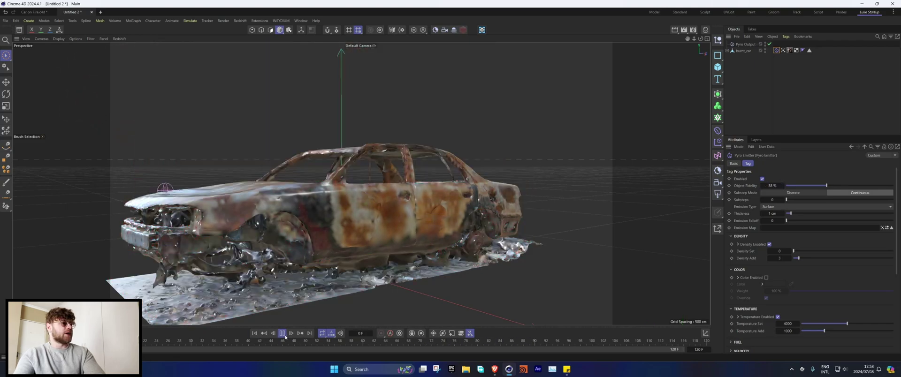
click(283, 334)
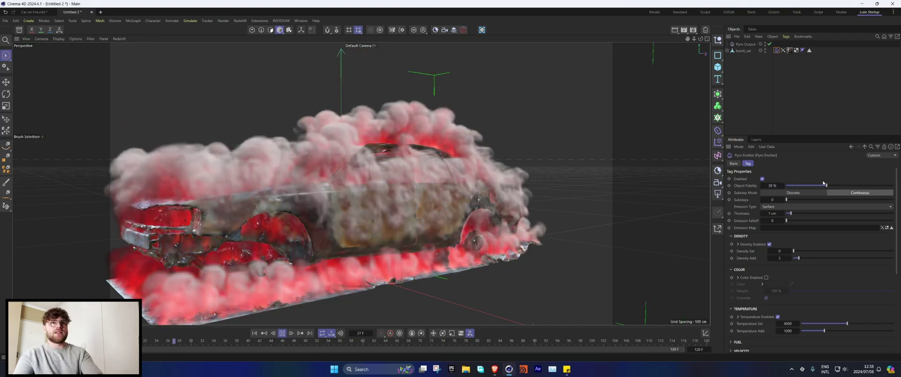
Set the Pyro Emitter's Object Fidelity to 34 %, replay the simulation and stop it
drag(825, 186, 822, 184)
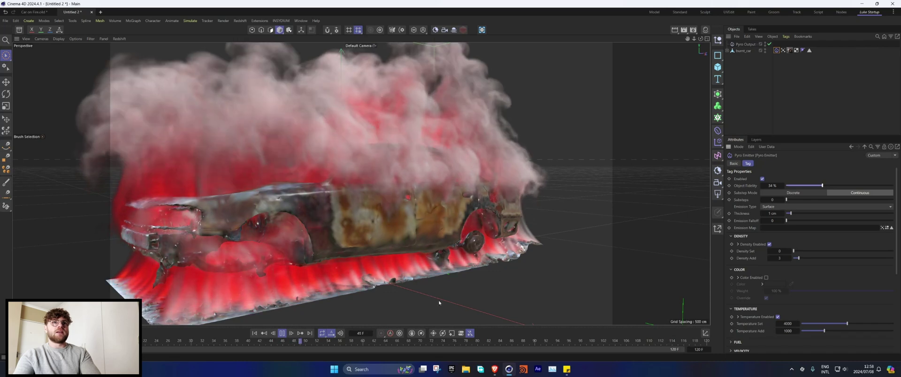
click(264, 333)
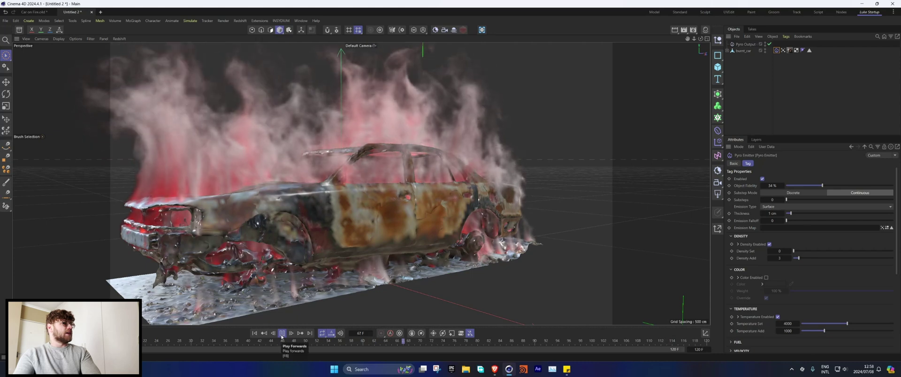
click(281, 333)
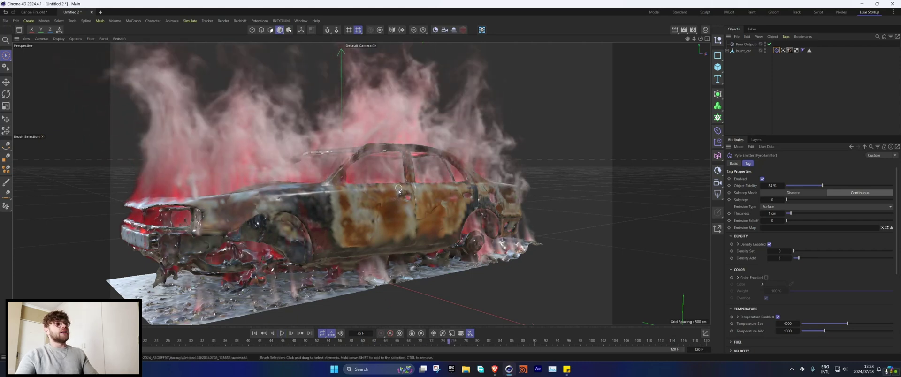
Assign the car's Vertex Map as the Pyro Emitter's Emission Map and replay the simulation from the first frame
mouse_move(685, 185)
alt+mouse_down()
mouse_move(442, 220)
mouse_move(488, 216)
mouse_move(344, 222)
alt+mouse_up()
scroll(413, 217, up, 3)
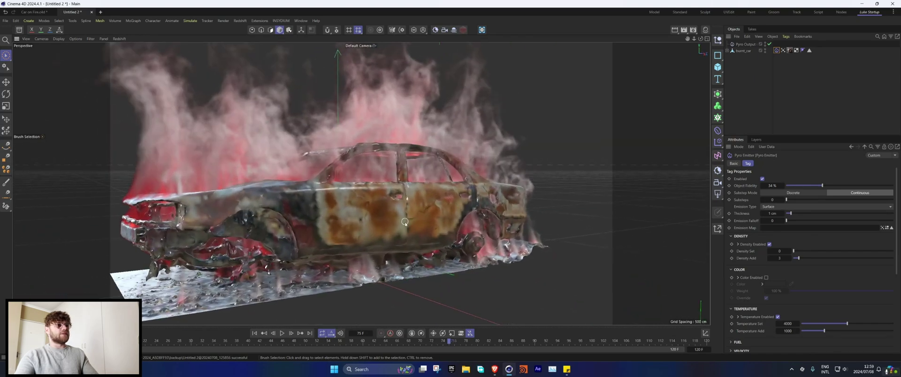
scroll(410, 221, up, 2)
scroll(410, 220, down, 5)
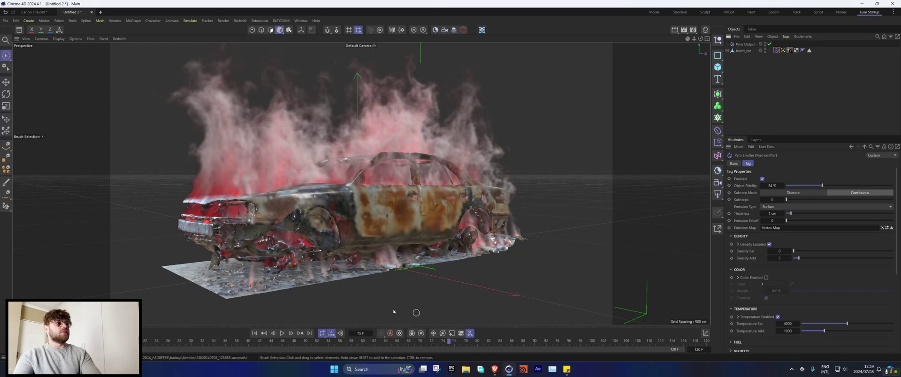
click(254, 334)
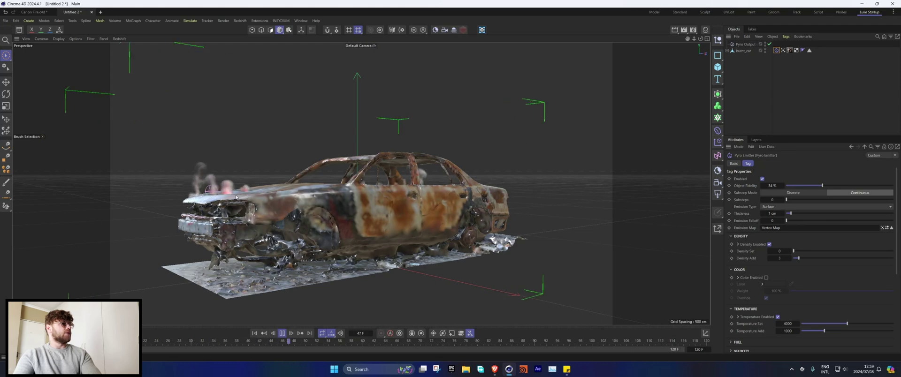
click(282, 333)
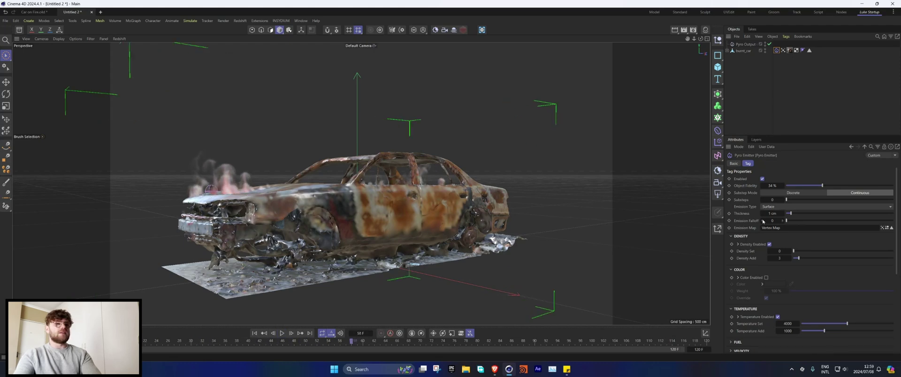
Set the Pyro Emitter's Object Fidelity to 50 % and replay the simulation from the first frame to watch the fire spread
key(Return)
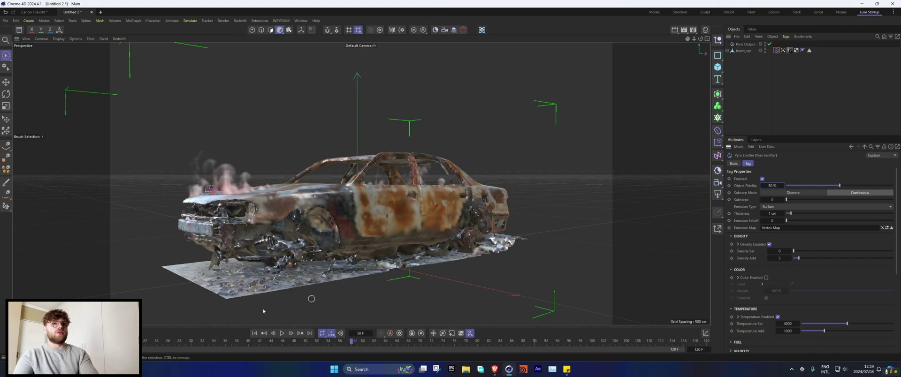
click(255, 333)
click(290, 334)
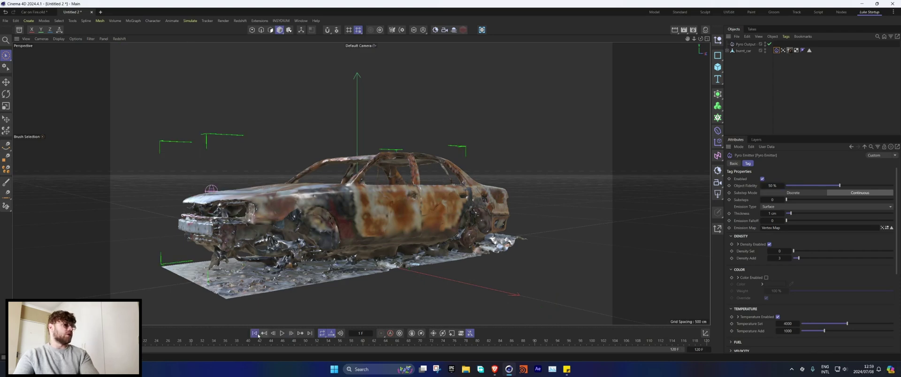
click(255, 334)
click(282, 333)
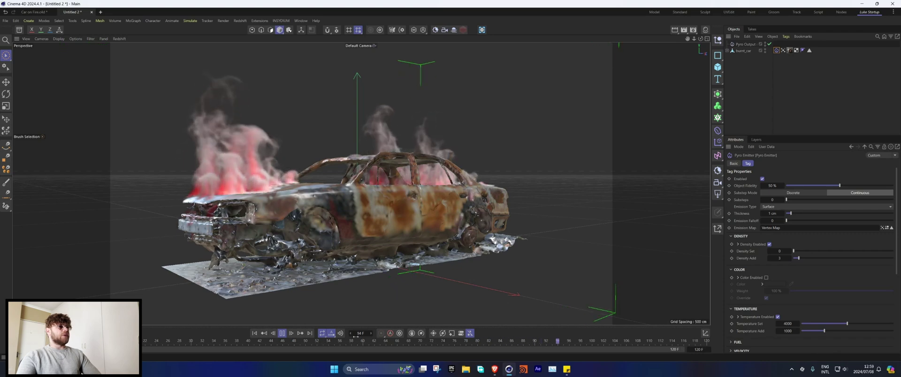
click(282, 333)
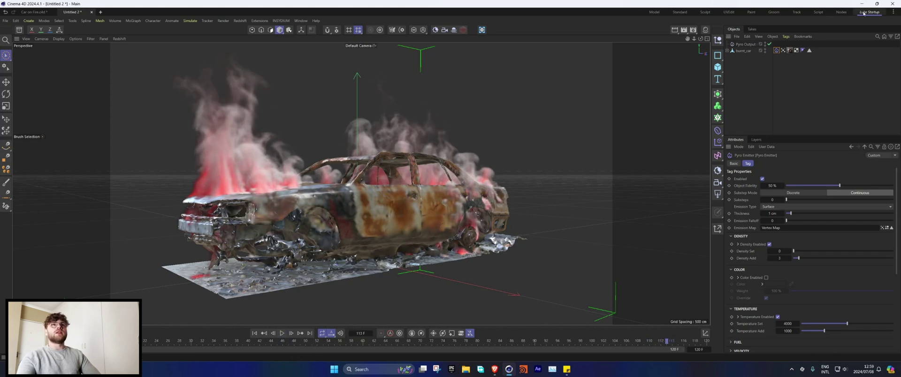
Add a ground Plane beneath the car, enlarge it to about 8800 by 11760 cm and raise it slightly
alt+drag(332, 207, 340, 205)
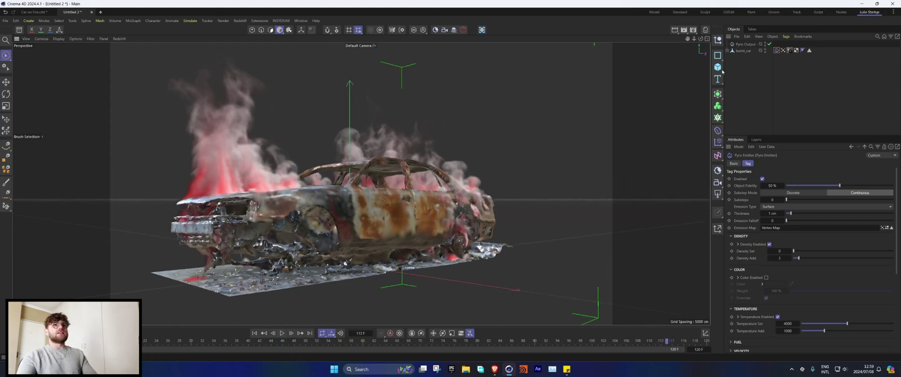
drag(719, 69, 753, 123)
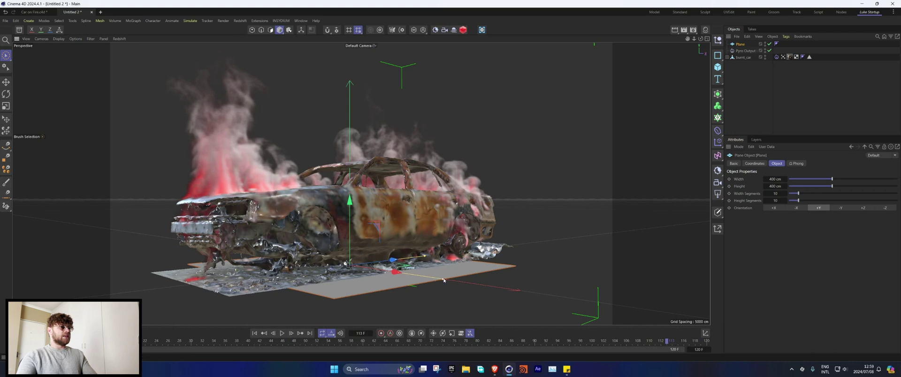
drag(443, 280, 621, 306)
drag(424, 257, 782, 211)
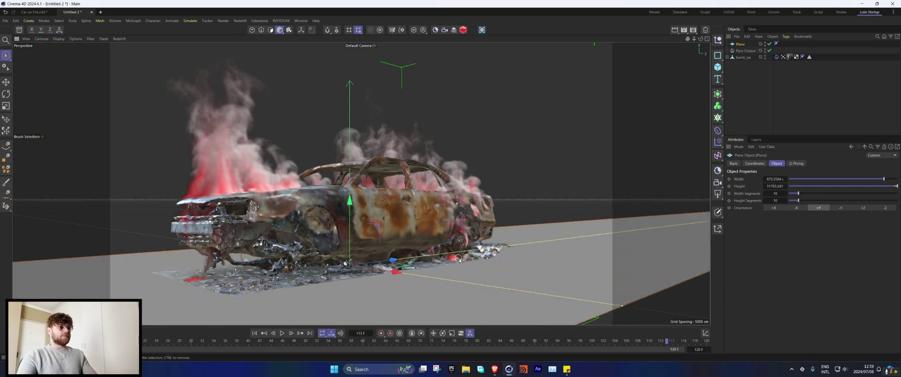
drag(775, 177, 791, 25)
drag(350, 215, 356, 212)
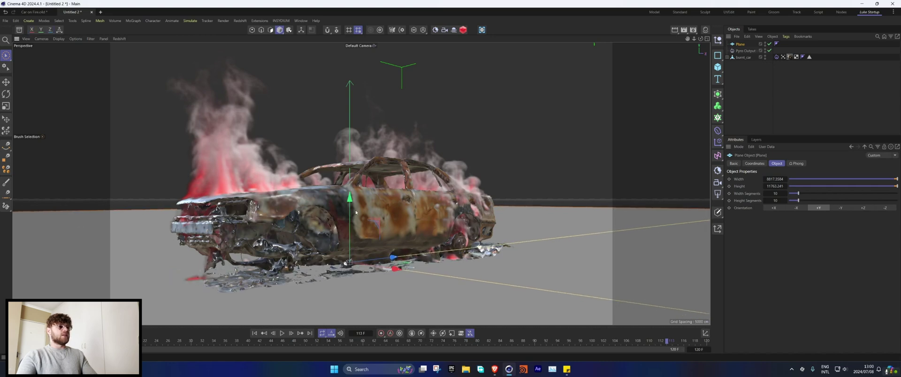
Add a Linear Field to the car's Vertex Map, pointing in the -Y direction with a length of 2 cm
click(776, 58)
click(782, 57)
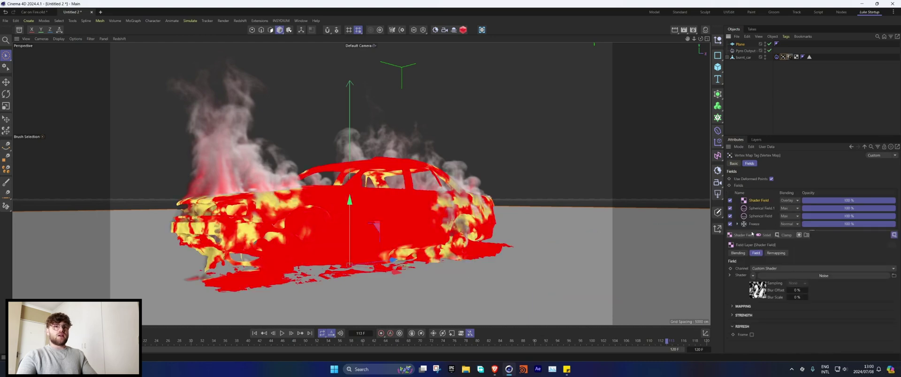
click(739, 236)
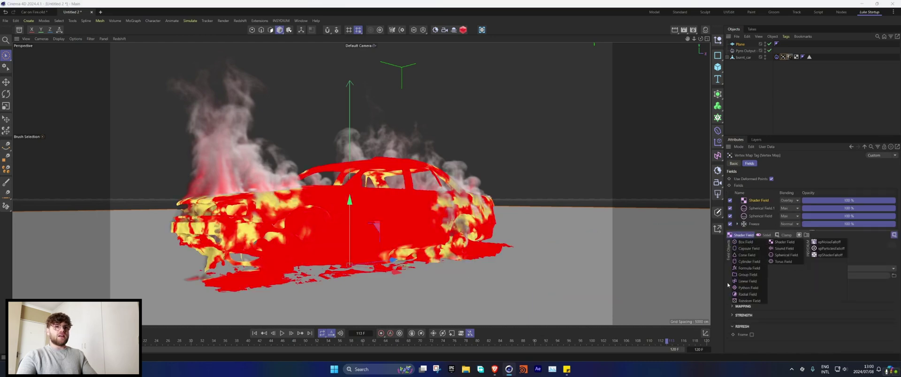
click(746, 281)
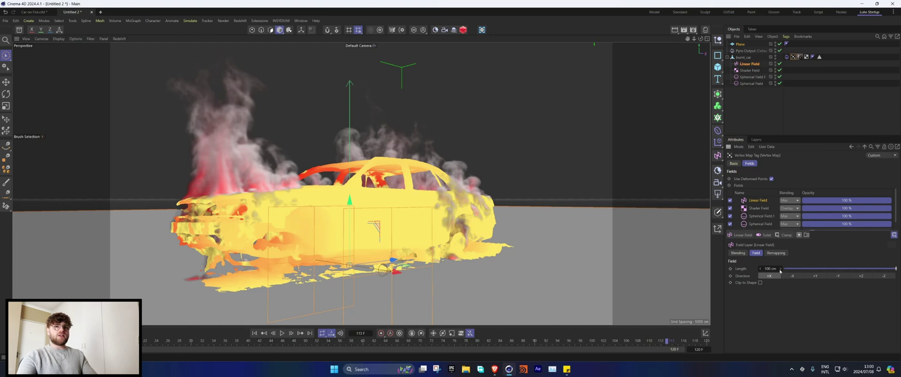
click(839, 276)
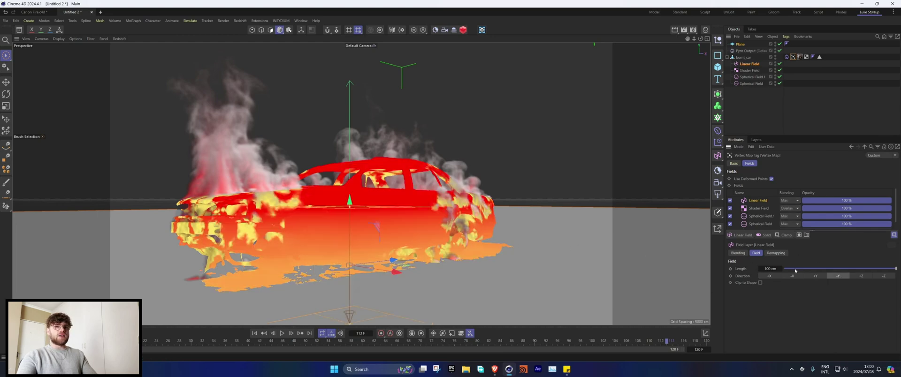
drag(795, 271, 787, 271)
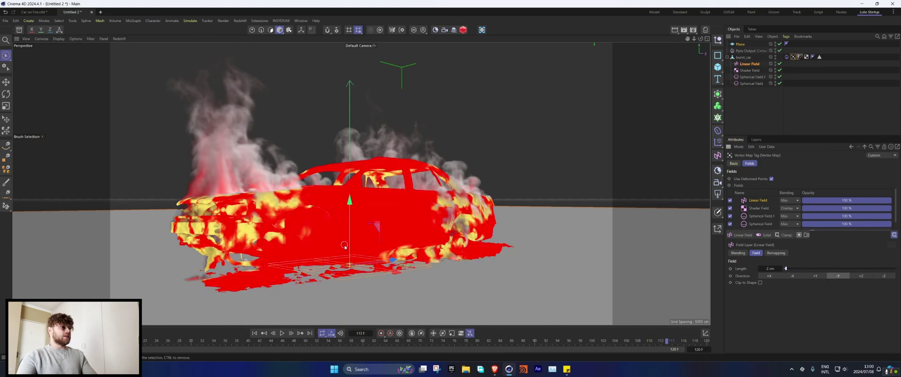
Raise the Linear Field slightly above the ground debris and set its blending to Subtract, keeping the -Y direction
drag(349, 200, 349, 194)
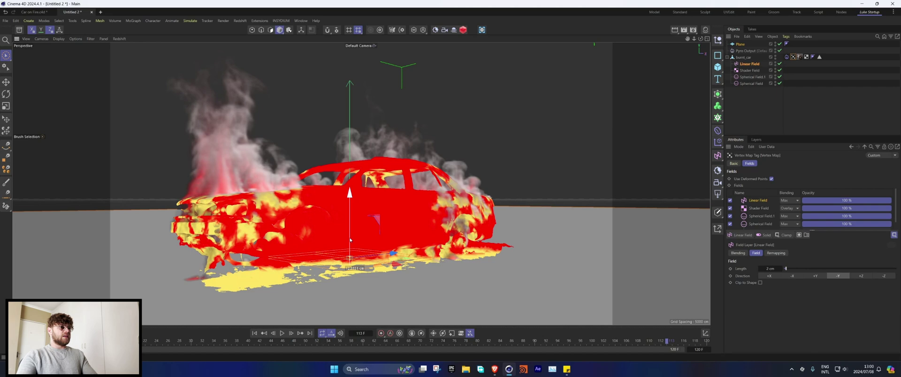
click(821, 277)
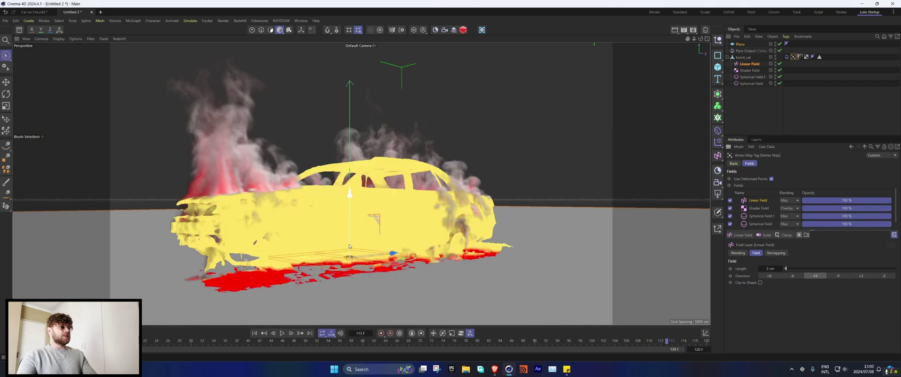
click(790, 200)
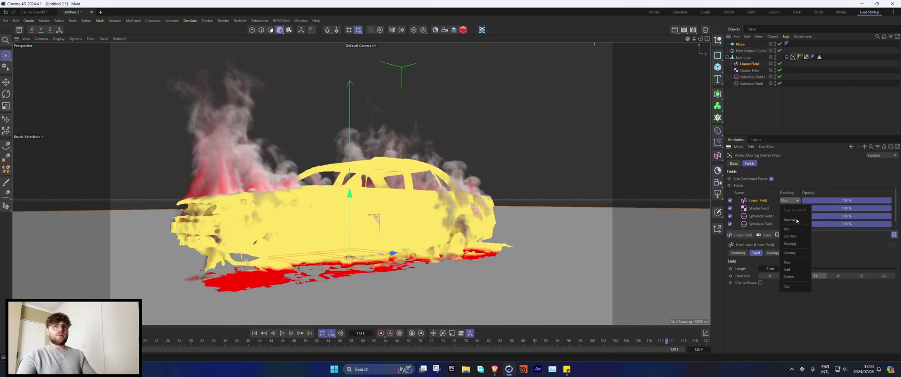
click(790, 236)
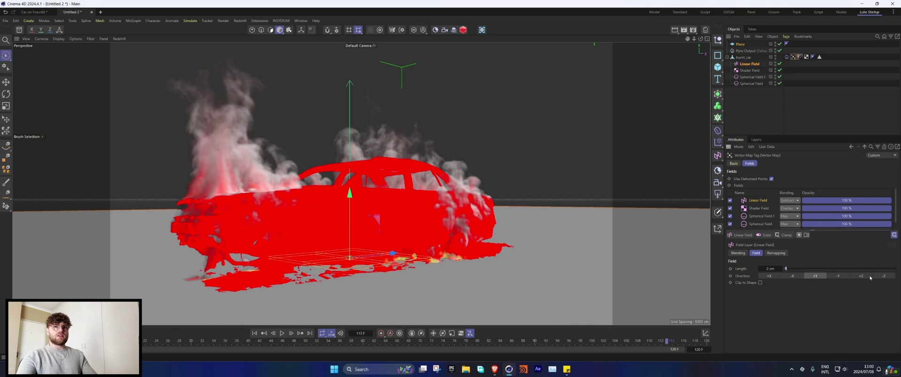
click(837, 276)
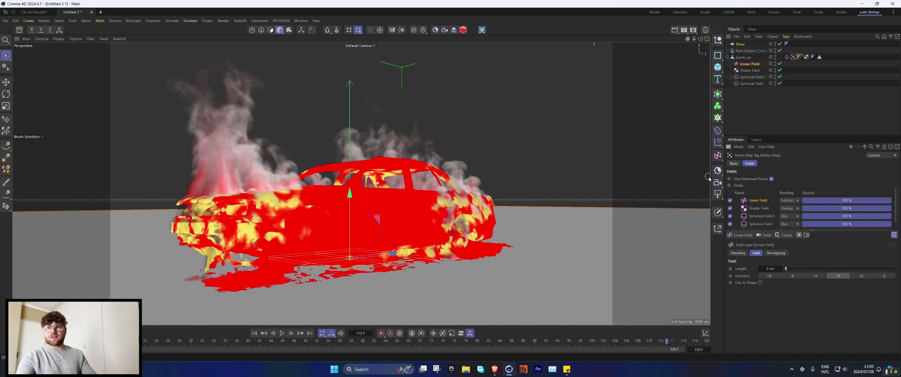
click(760, 99)
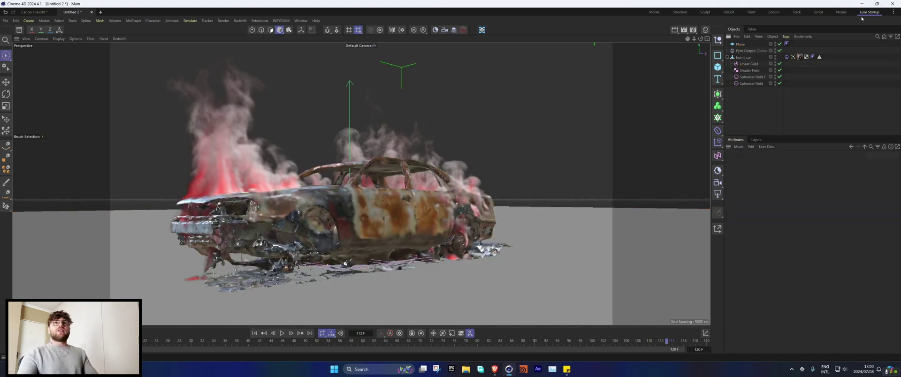
Add a Redshift Area Light and show the live Redshift RenderView beside the viewport with its settings pane closed
click(241, 21)
mouse_move(272, 48)
click(302, 65)
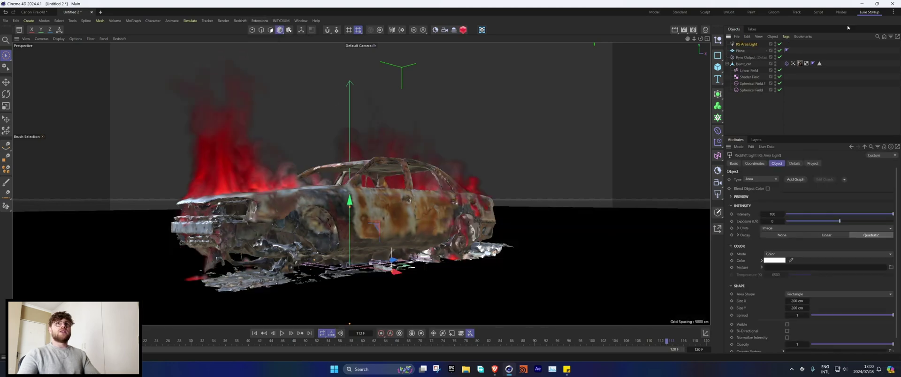
click(871, 12)
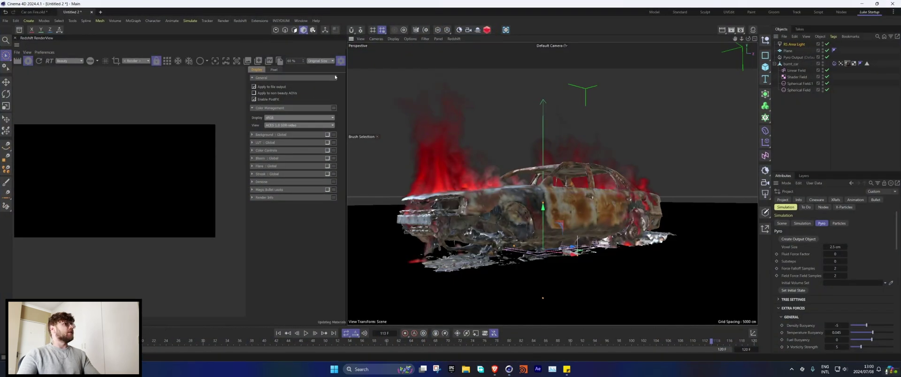
click(340, 63)
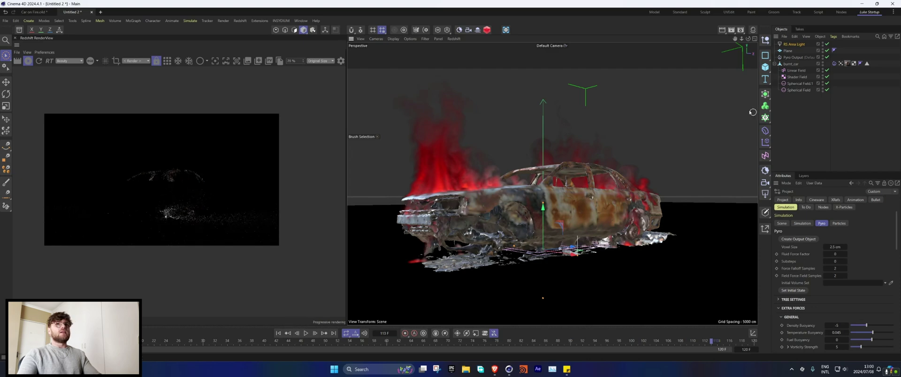
Select the RS Area Light, switch to the four-view layout and change the Top view to a Perspective camera
click(788, 44)
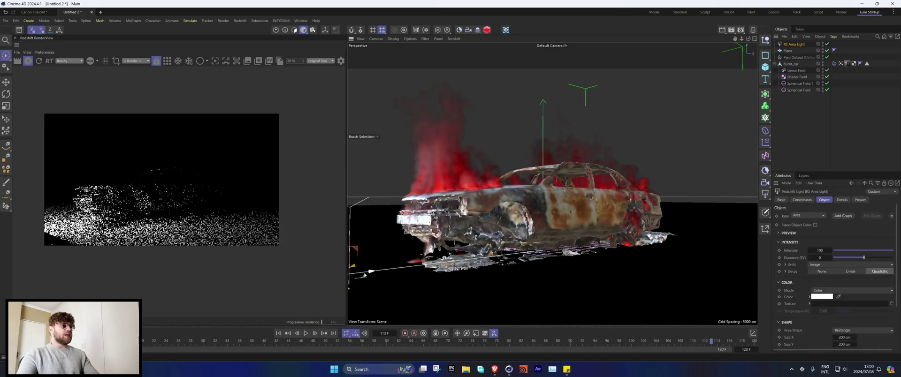
middle_click(588, 178)
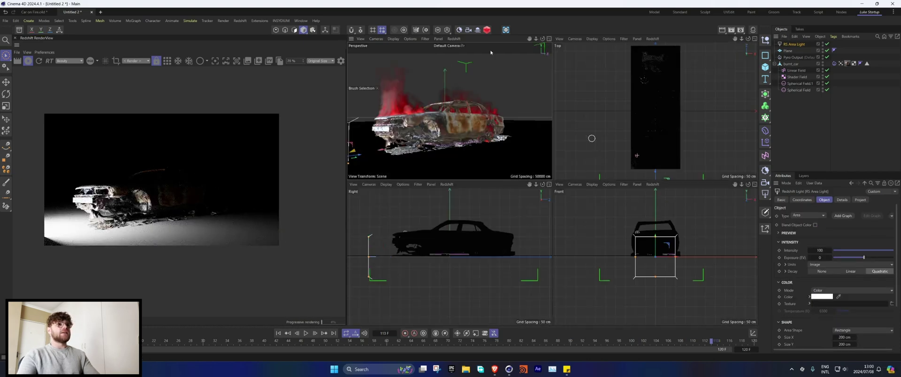
click(583, 39)
click(586, 105)
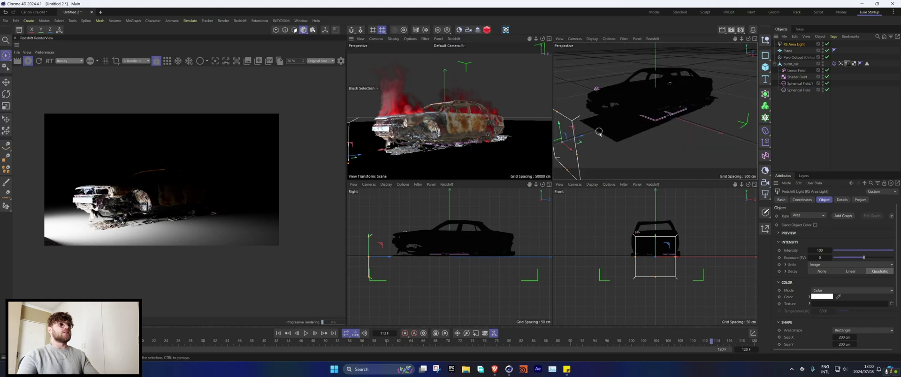
Place the RS Area Light beside the car on the far side, rotate it to face the car and enlarge it
scroll(587, 144, down, 3)
drag(588, 145, 549, 122)
key(r)
alt+middle_drag(562, 121, 617, 122)
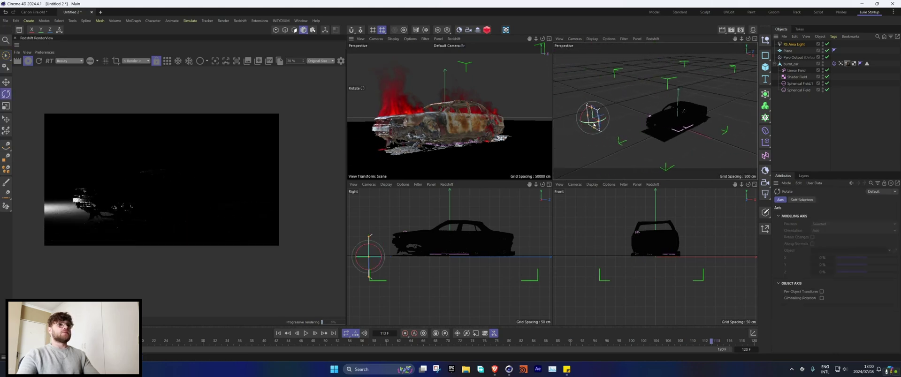
shift+drag(599, 123, 625, 106)
key(e)
Exclude the ground Plane from the RS Area Light and lower the light's intensity to about 3.7
click(792, 44)
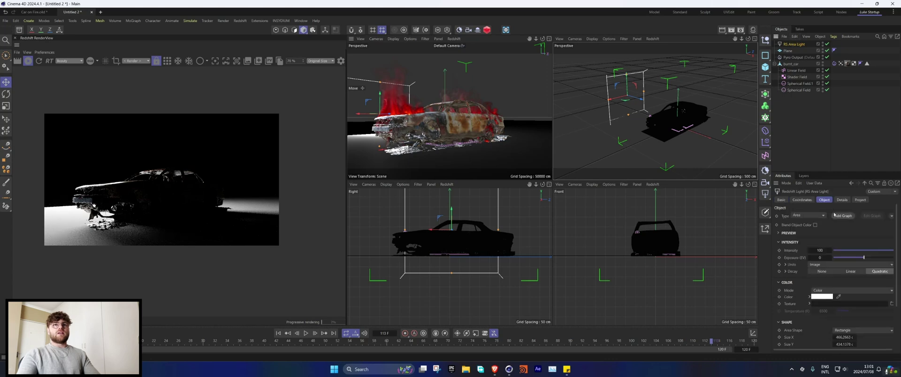
drag(839, 252, 835, 252)
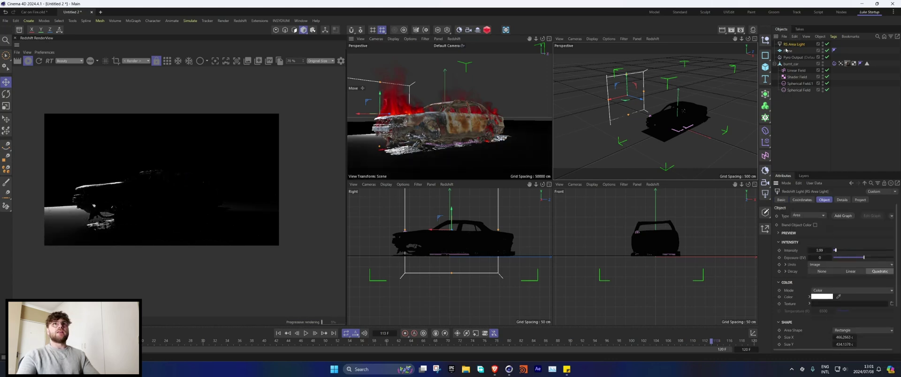
click(860, 200)
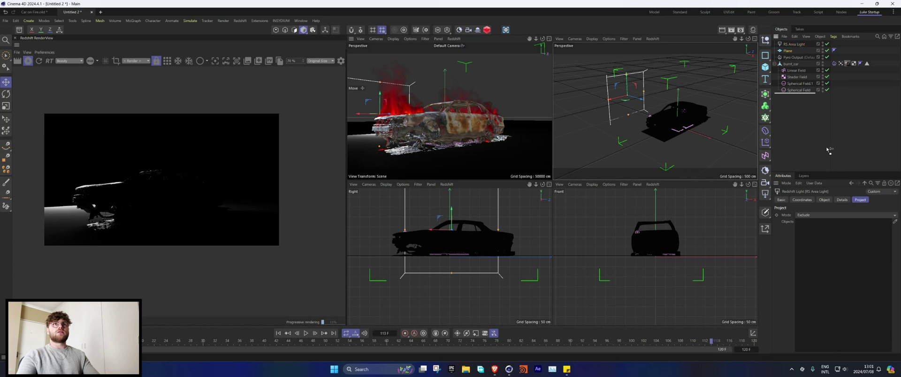
drag(828, 150, 826, 225)
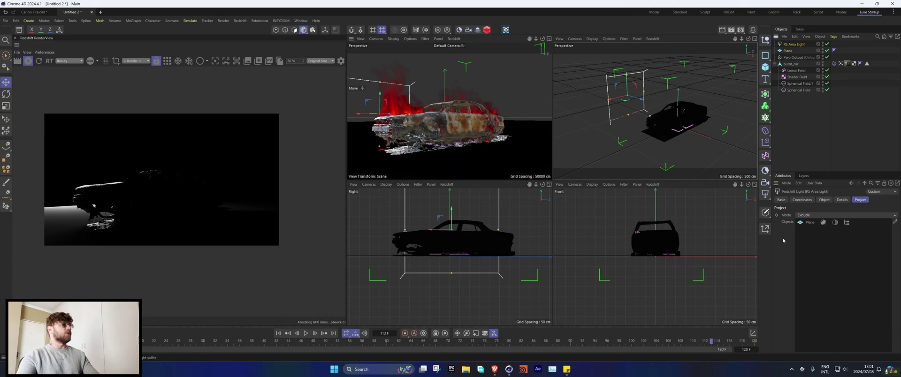
click(823, 199)
drag(824, 250, 818, 250)
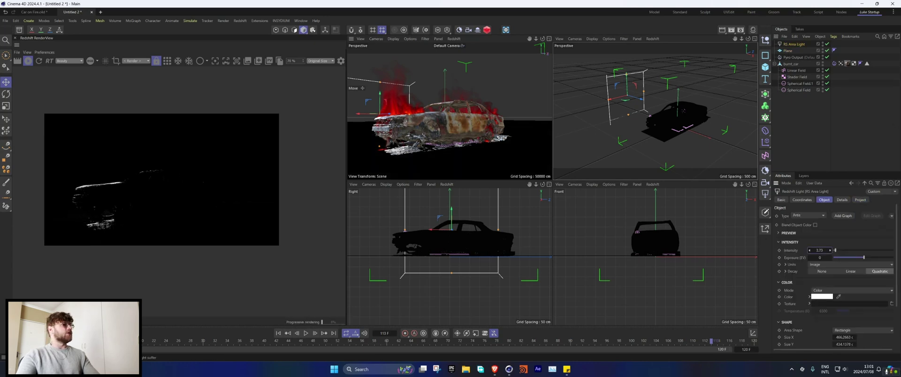
Raise and tilt the RS Area Light down over the car and set its reflection contribution to 0.5
mouse_move(626, 76)
mouse_down()
mouse_move(627, 65)
mouse_move(634, 92)
mouse_move(641, 73)
mouse_up()
key(r)
key(e)
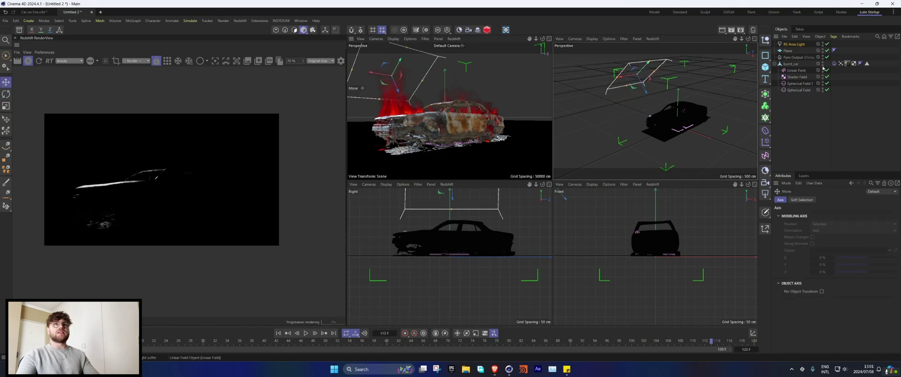
click(794, 44)
click(839, 200)
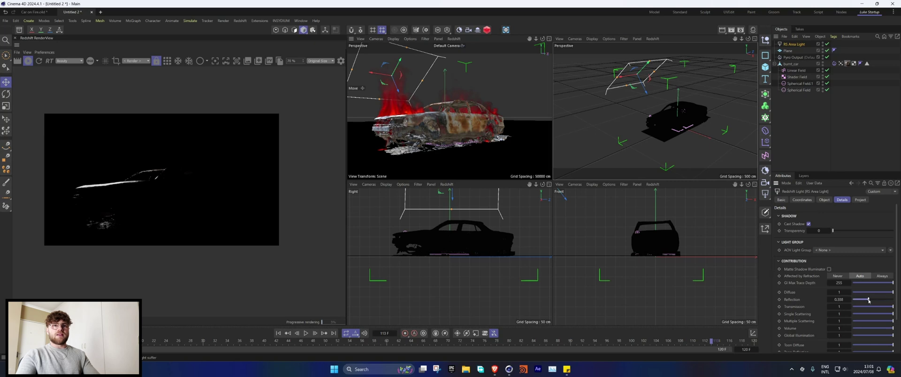
drag(868, 301, 865, 301)
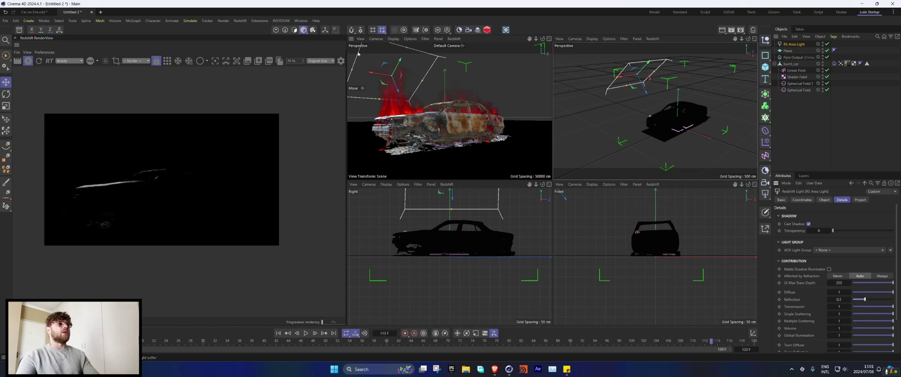
Add a second Redshift Area Light, place it in front of the car on the camera side and rotate it toward the car
click(223, 22)
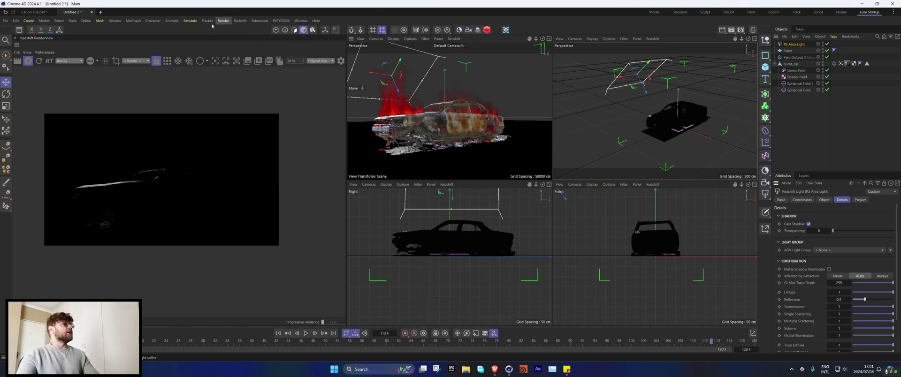
mouse_move(240, 21)
mouse_move(245, 43)
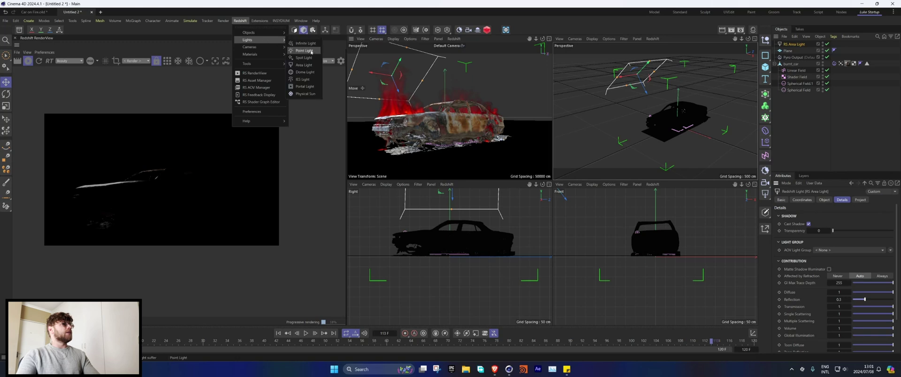
click(303, 65)
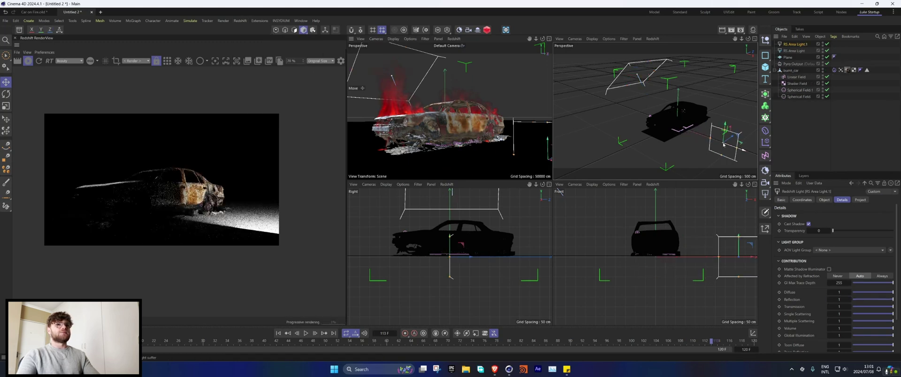
drag(707, 154, 671, 155)
key(r)
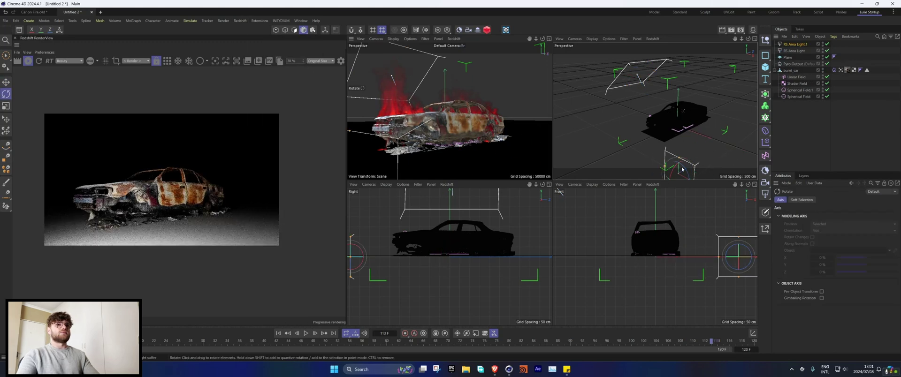
alt+middle_drag(681, 167, 604, 116)
drag(603, 105, 624, 80)
key(e)
Exclude the ground Plane from the second area light
click(797, 45)
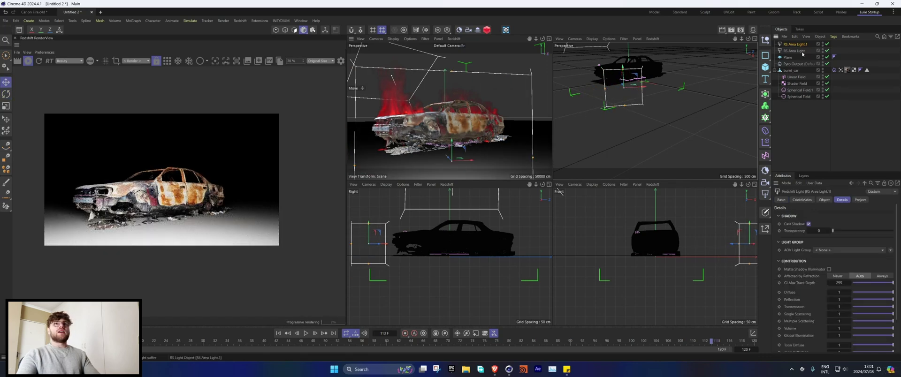
click(860, 200)
drag(786, 59, 825, 228)
Set the second area light's spread to about 0.35 and its intensity to 1.86
click(824, 200)
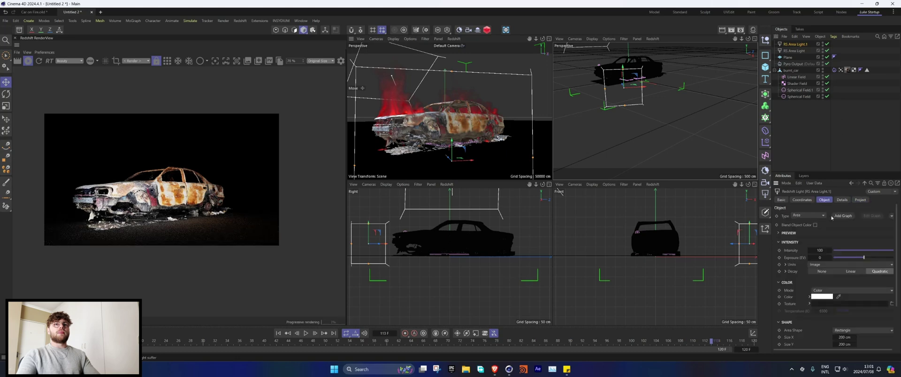
scroll(846, 254, down, 3)
drag(892, 296, 871, 297)
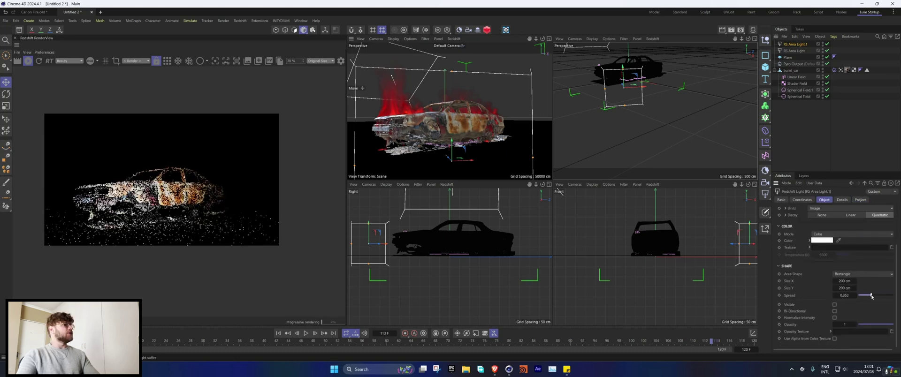
scroll(864, 289, up, 2)
drag(845, 250, 835, 255)
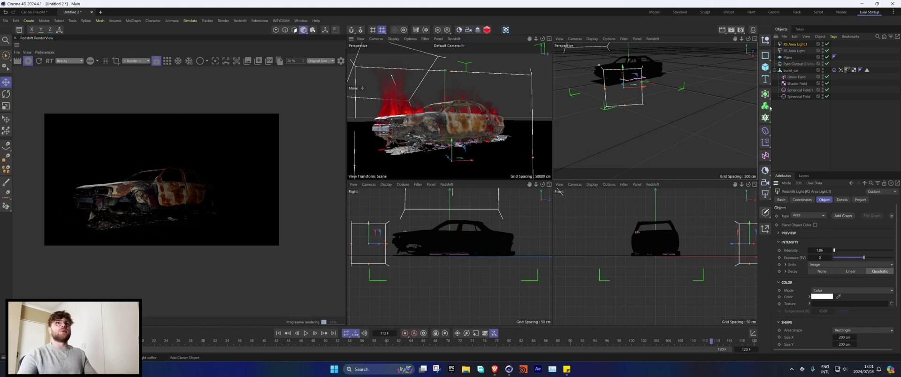
Show the material manager and maximize the main perspective view of the car
click(753, 30)
middle_click(497, 108)
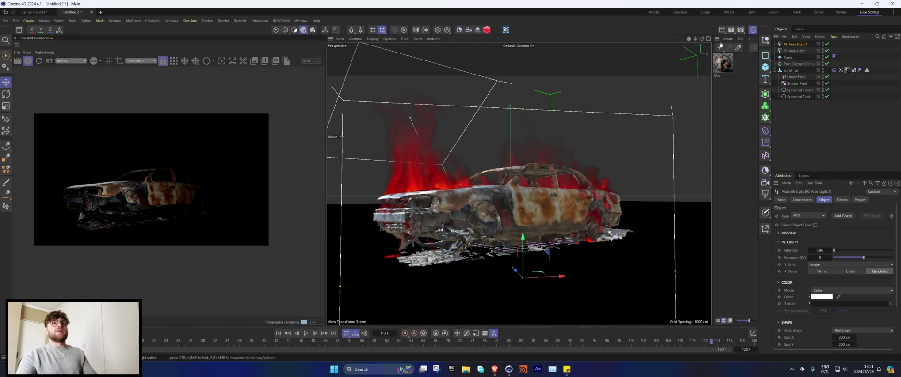
Create a Redshift Pyro Volume material and apply it to the Pyro Output object
click(727, 38)
mouse_move(750, 57)
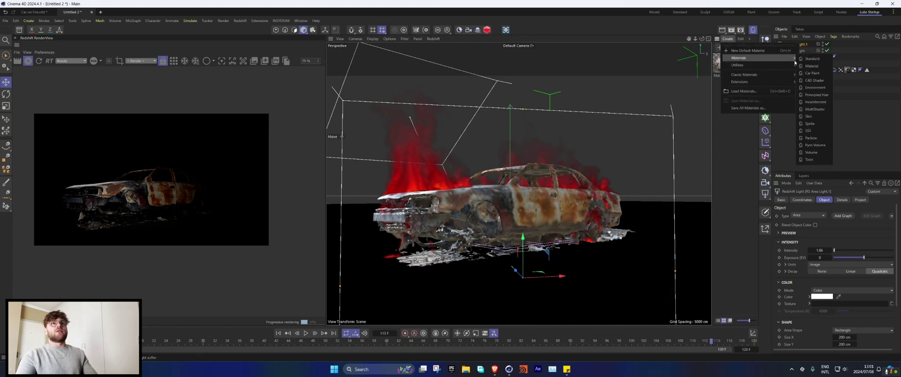
click(814, 145)
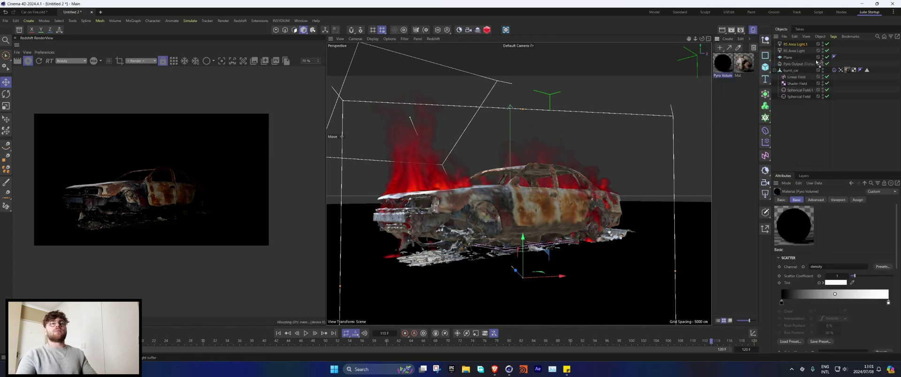
drag(780, 66, 781, 65)
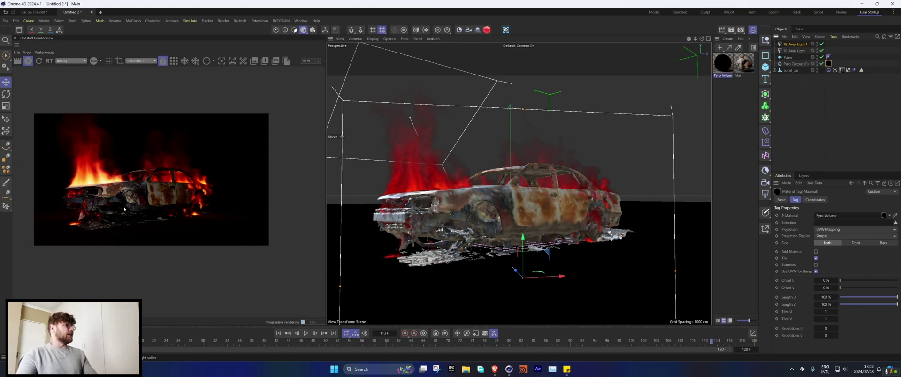
Raise the Pyro Volume material's emission temperature to about 7332 and its emission scale to 5.72
scroll(165, 214, up, 3)
alt+middle_drag(181, 178, 207, 182)
alt+middle_drag(531, 221, 539, 208)
scroll(539, 208, up, 2)
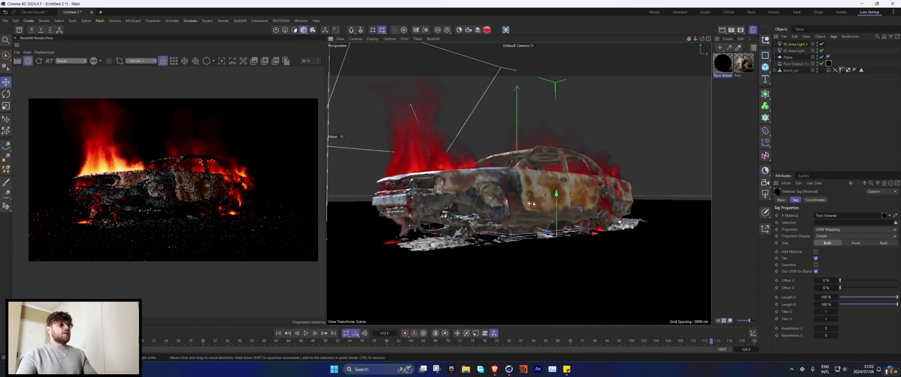
scroll(536, 202, down, 1)
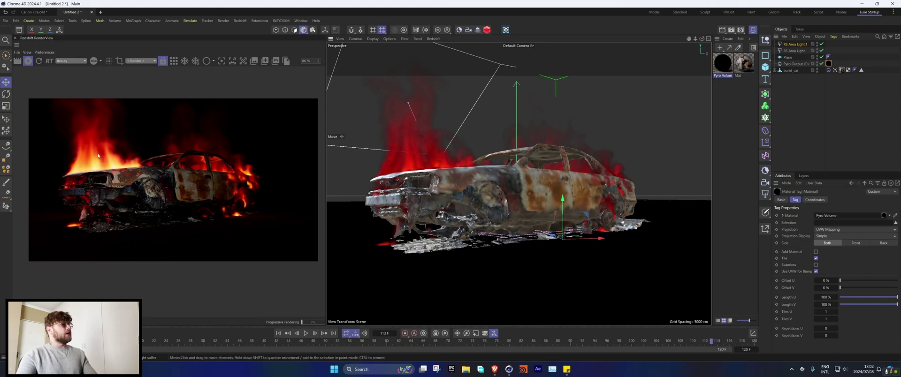
double_click(721, 64)
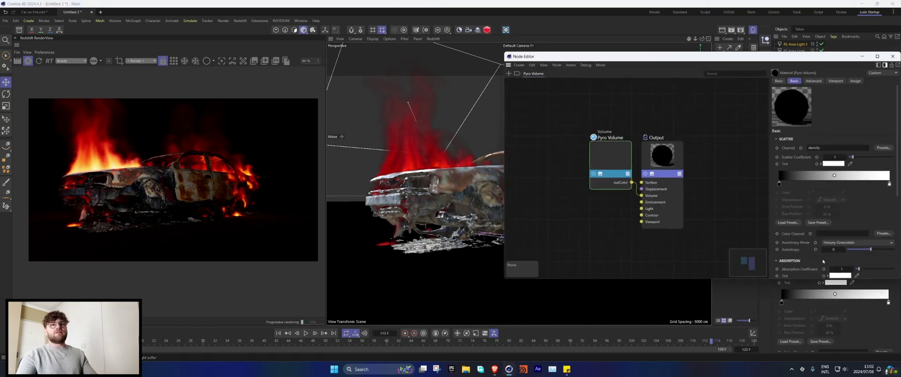
click(761, 57)
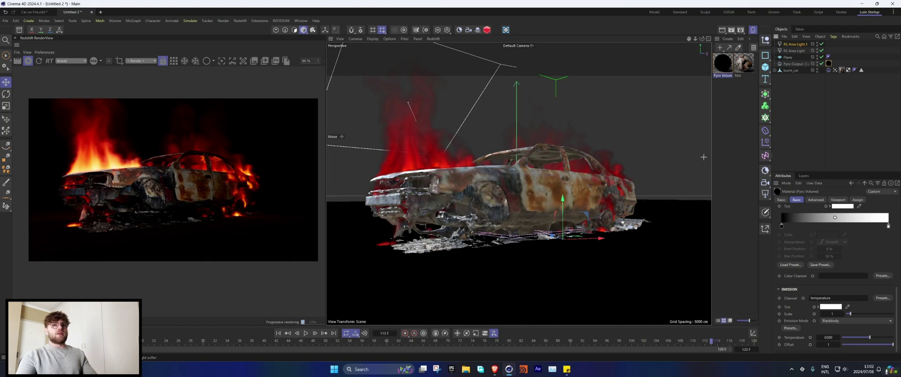
click(703, 157)
drag(868, 338, 873, 337)
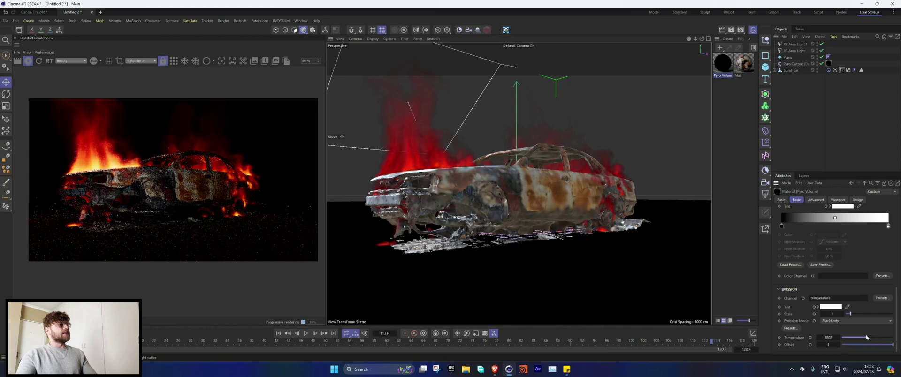
drag(849, 314, 872, 314)
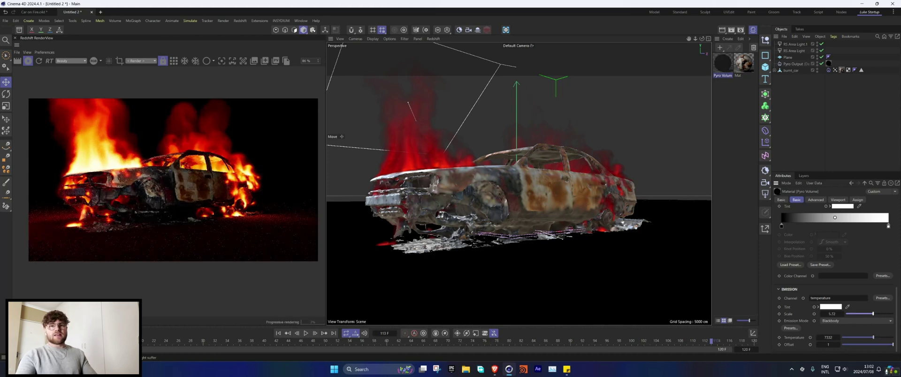
Set the emission mode to Color Ramp, move the black knot slightly inward and recolor the white end knot light orange
click(838, 339)
drag(782, 341, 791, 342)
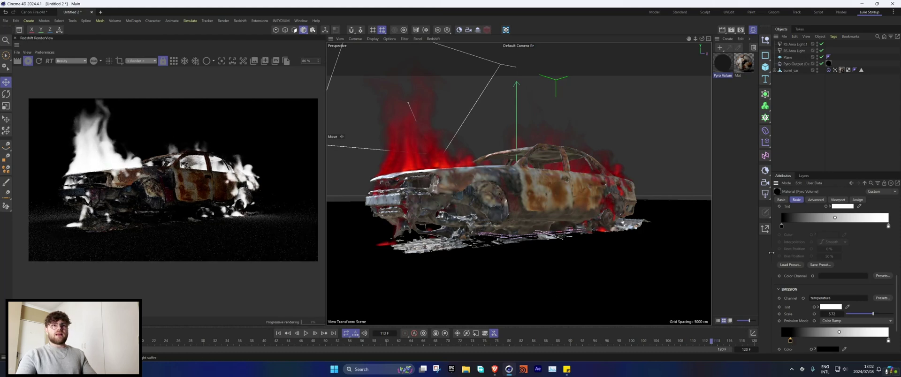
drag(773, 251, 696, 251)
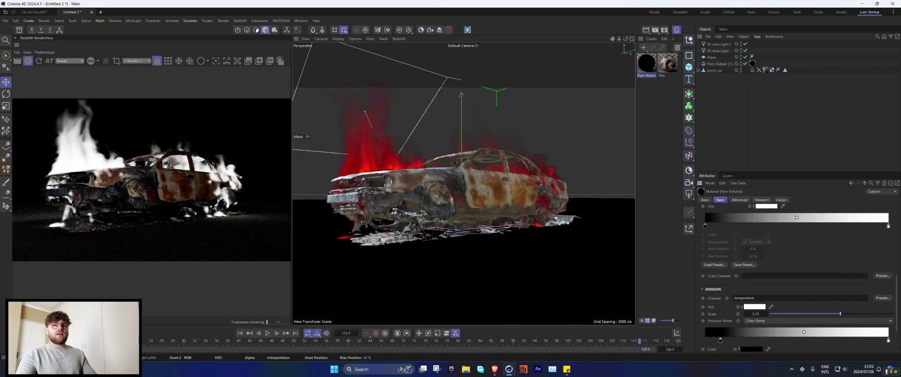
double_click(888, 340)
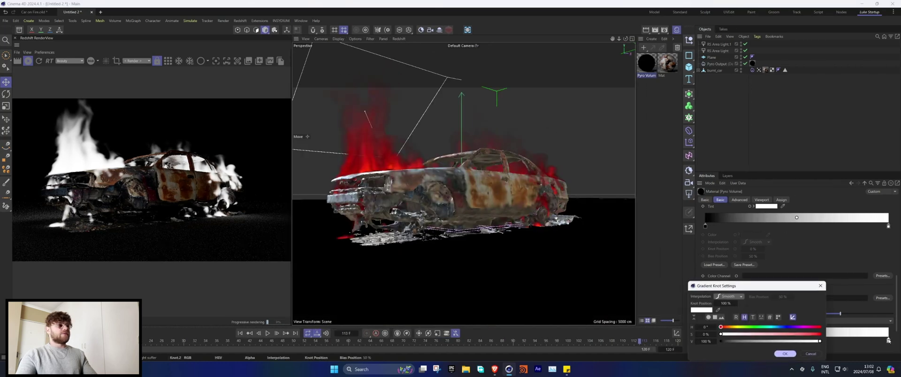
drag(761, 285, 717, 191)
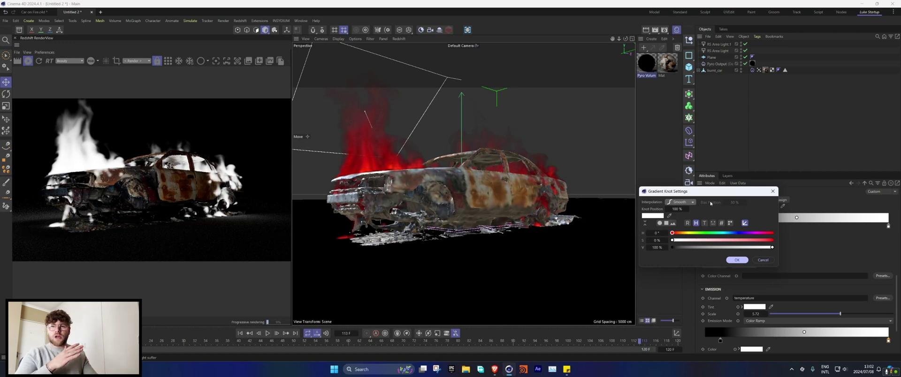
drag(675, 236, 760, 240)
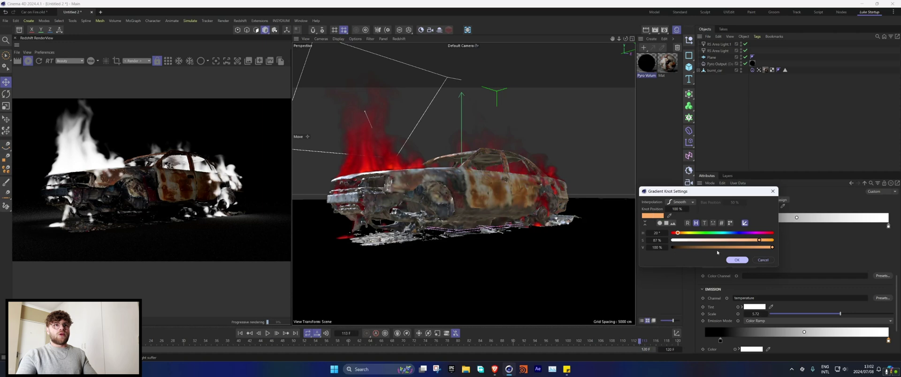
click(736, 260)
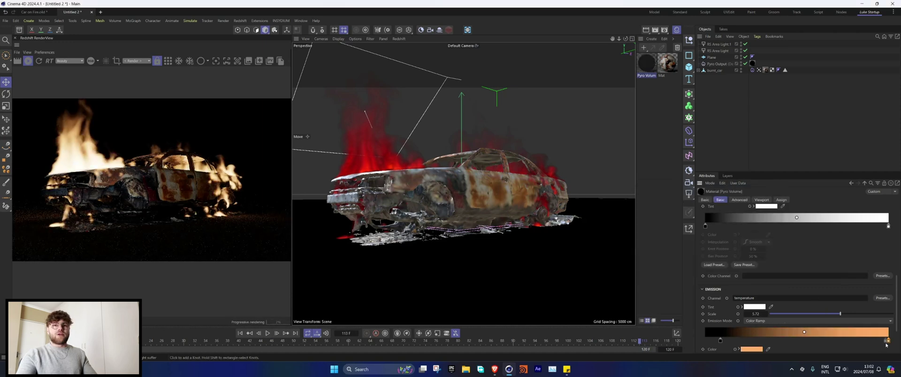
Refine the emission ramp's end knot to a deep orange with 100% saturation and 100% value
double_click(888, 341)
drag(727, 327, 725, 328)
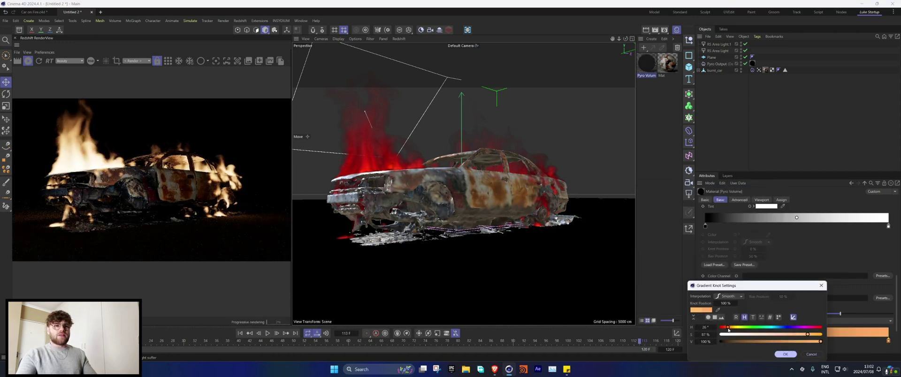
click(785, 354)
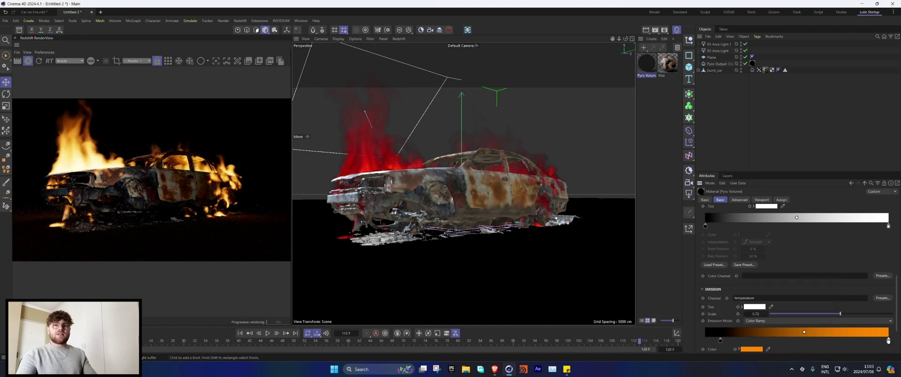
double_click(888, 341)
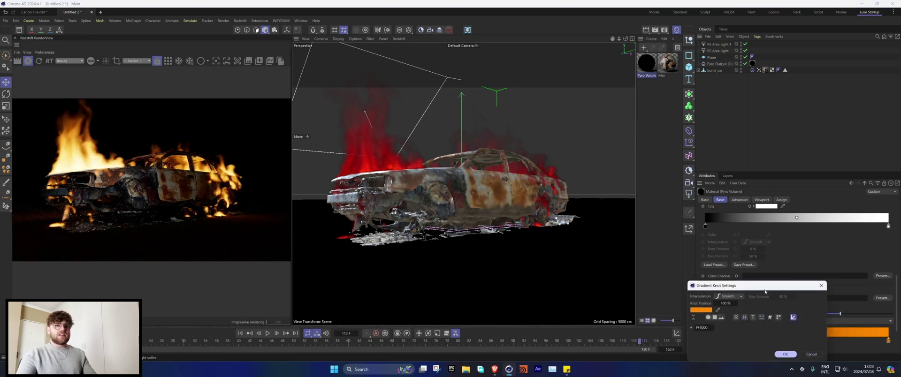
click(735, 253)
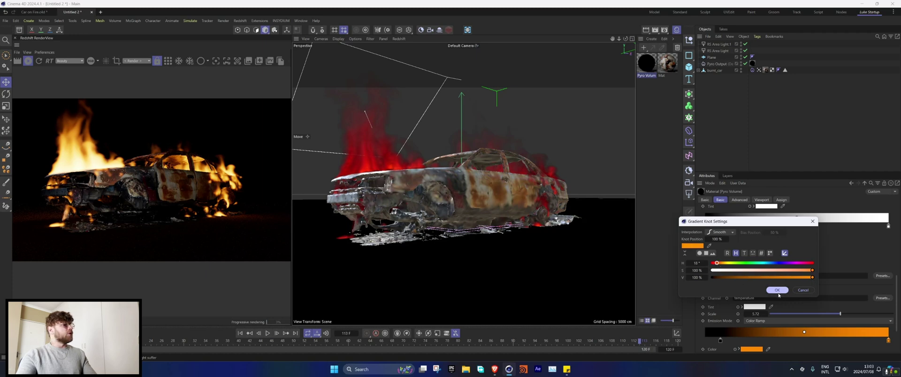
click(777, 290)
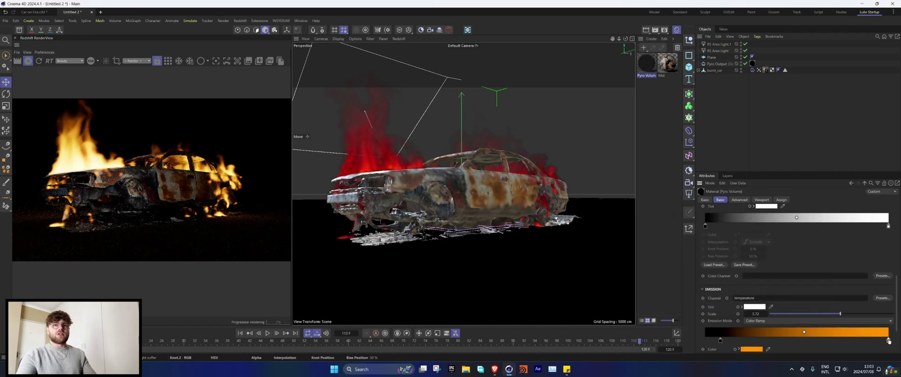
double_click(887, 340)
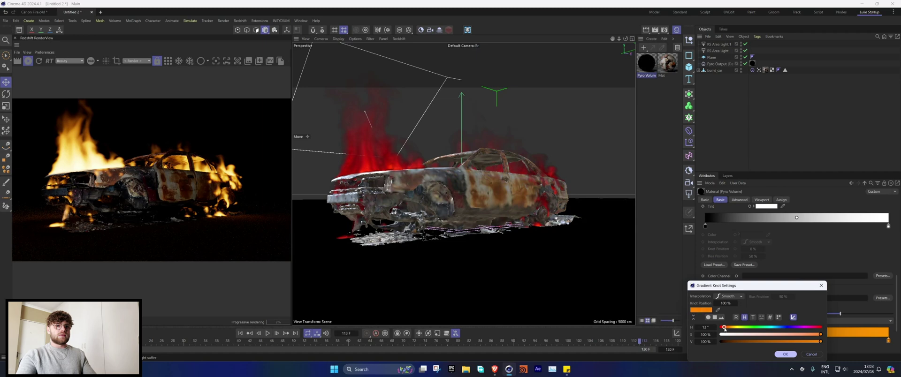
click(784, 355)
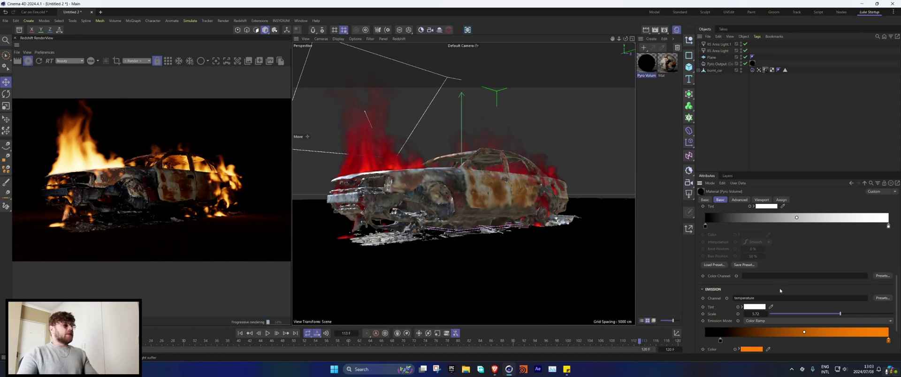
Raise the Pyro Volume material's emission scale to 10
key(0)
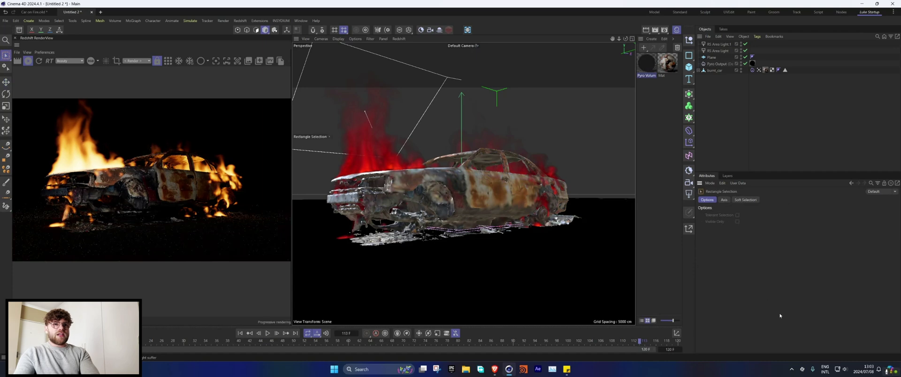
click(719, 45)
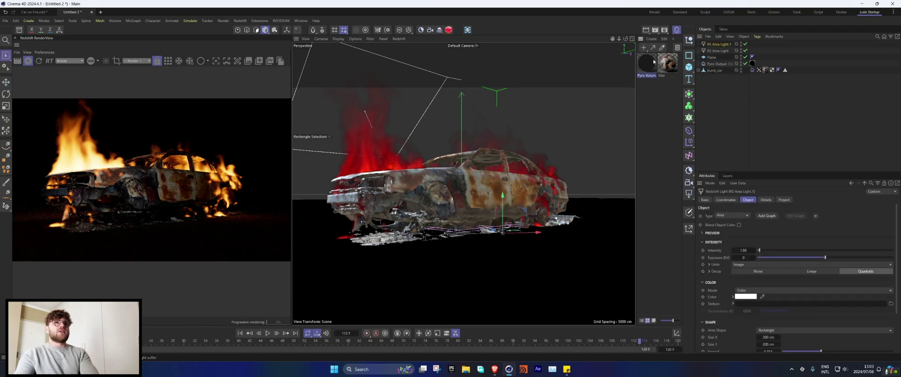
click(650, 62)
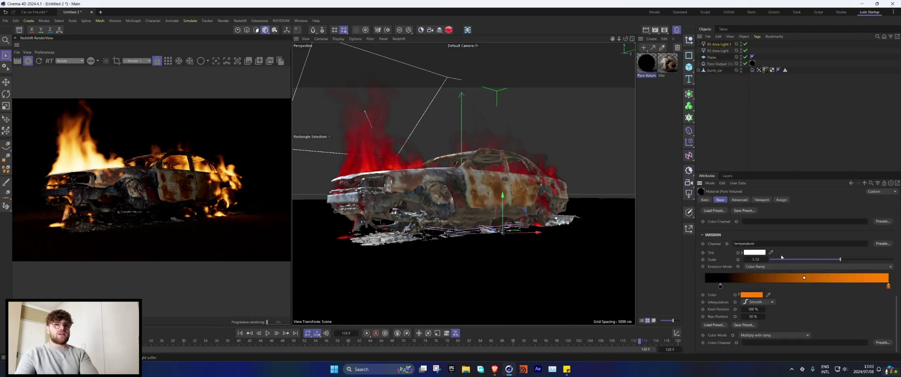
drag(853, 260, 884, 260)
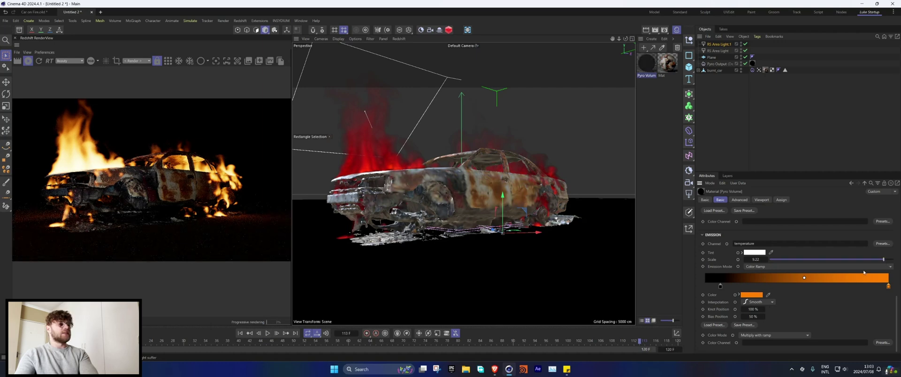
drag(869, 261, 784, 262)
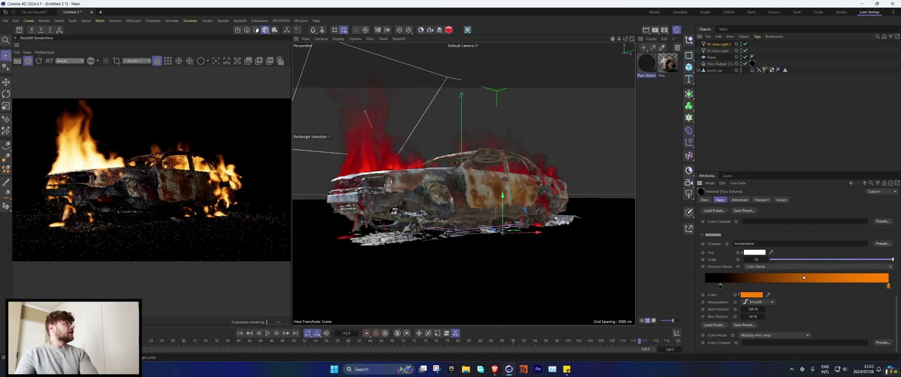
Set the Pyro Volume material's scatter coefficient to about 1.85
scroll(732, 284, down, 5)
scroll(733, 285, up, 5)
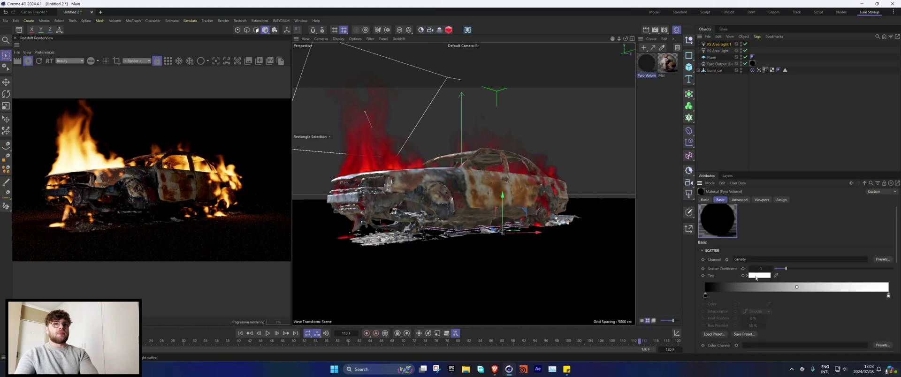
drag(787, 269, 796, 268)
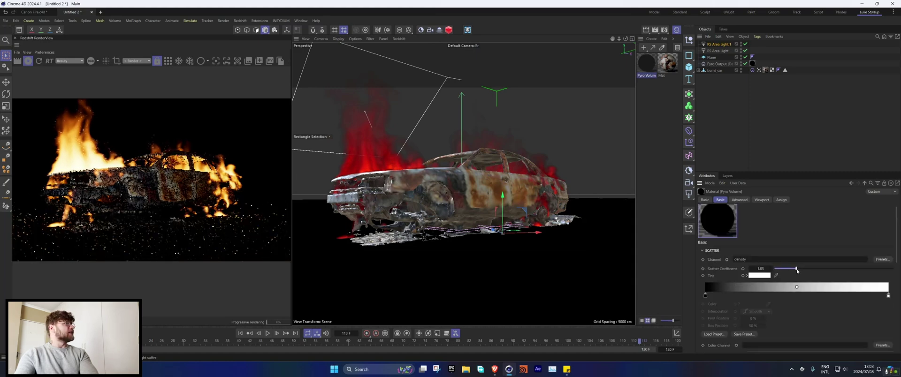
click(241, 21)
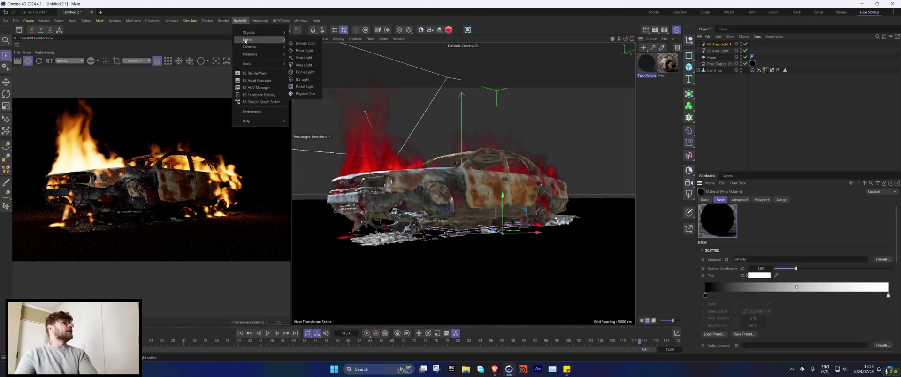
mouse_move(262, 40)
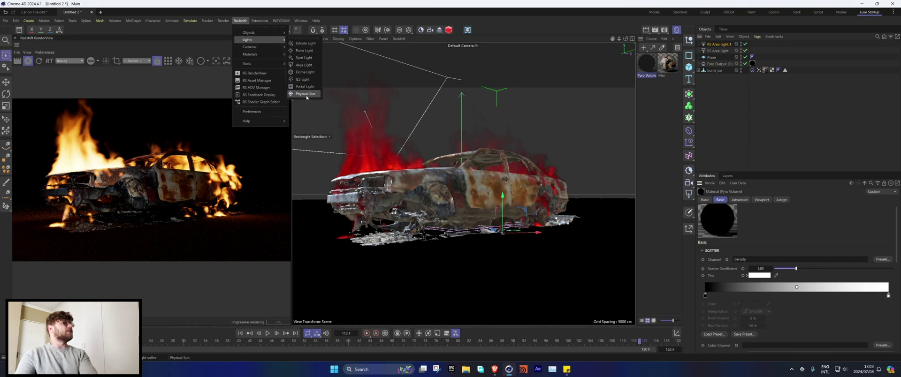
click(305, 94)
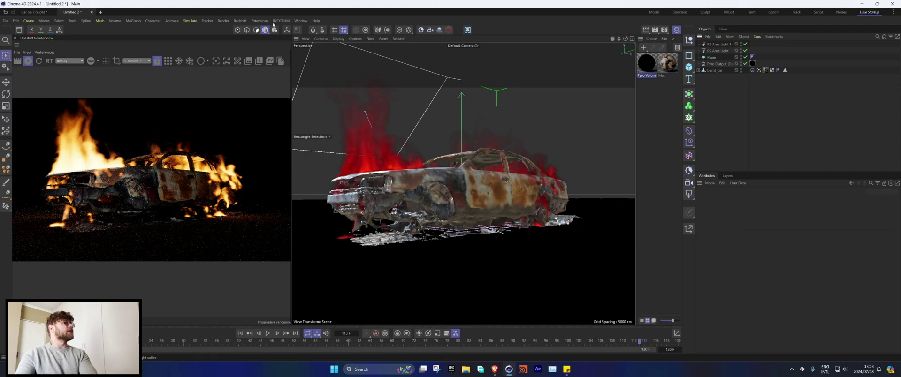
Add a Redshift Sky object and rotate it until the scene has dark, dusk-like lighting around the burning car
click(240, 20)
mouse_move(263, 32)
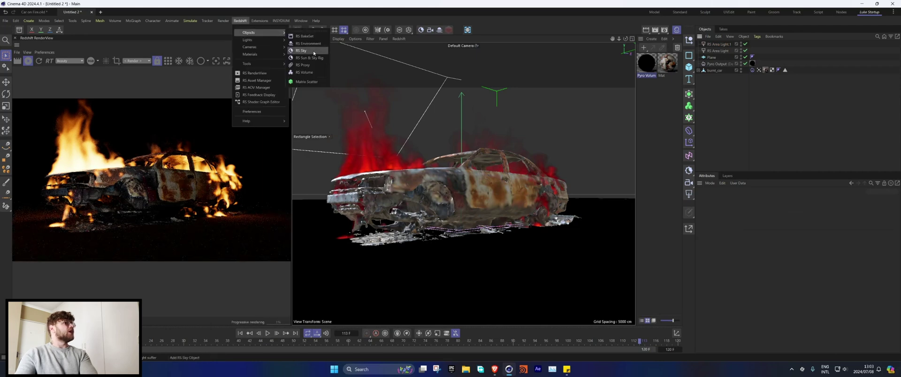
click(314, 51)
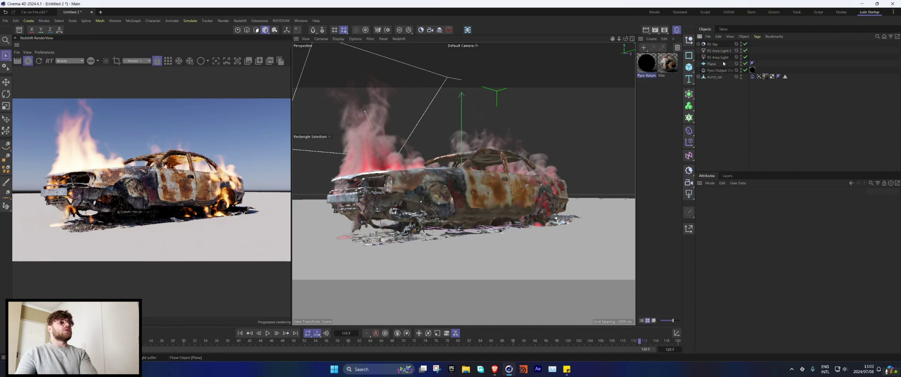
key(r)
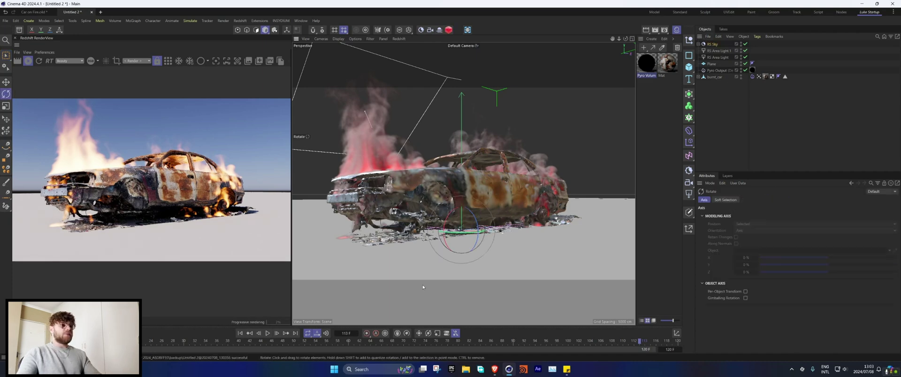
drag(475, 215, 450, 202)
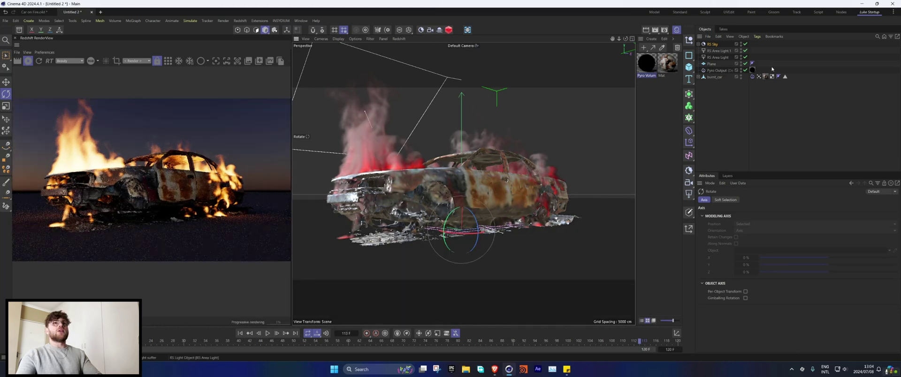
Open the Pyro Volume material's node graph and lower the density remap range's Old Max to about 0.18
double_click(646, 63)
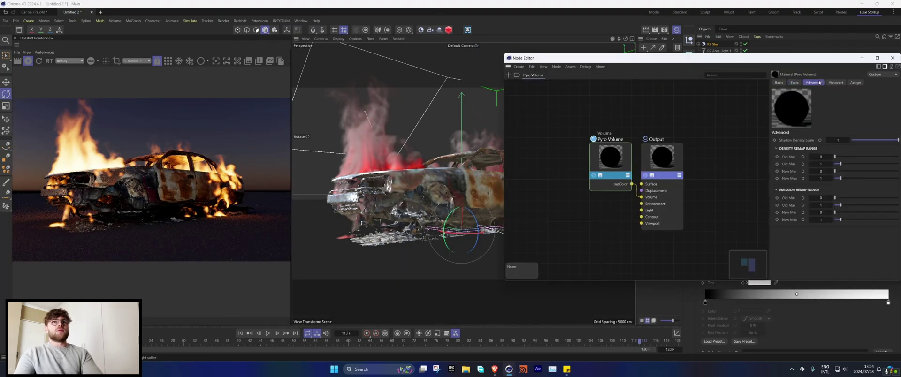
drag(803, 63, 646, 38)
click(637, 59)
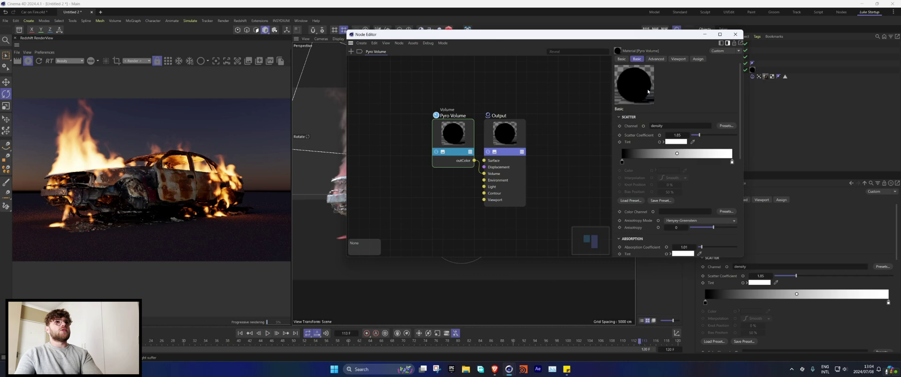
click(656, 60)
drag(683, 141, 678, 141)
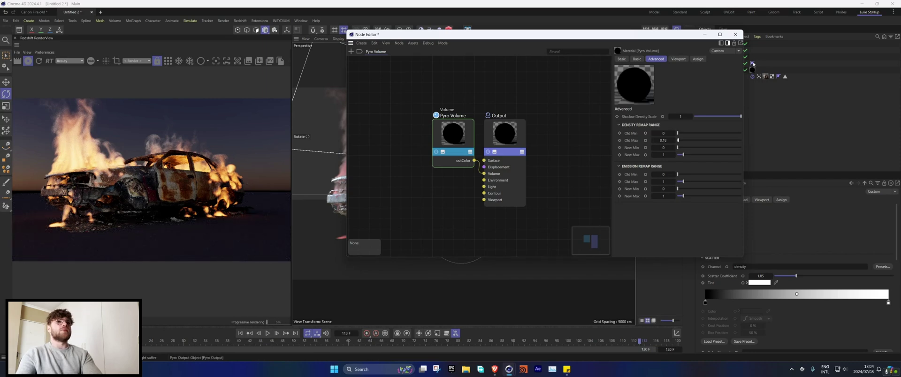
Raise the Pyro Volume's scatter coefficient to about 2.16 and its absorption coefficient to about 2.21, and close the Node Editor
click(637, 59)
drag(699, 136, 703, 137)
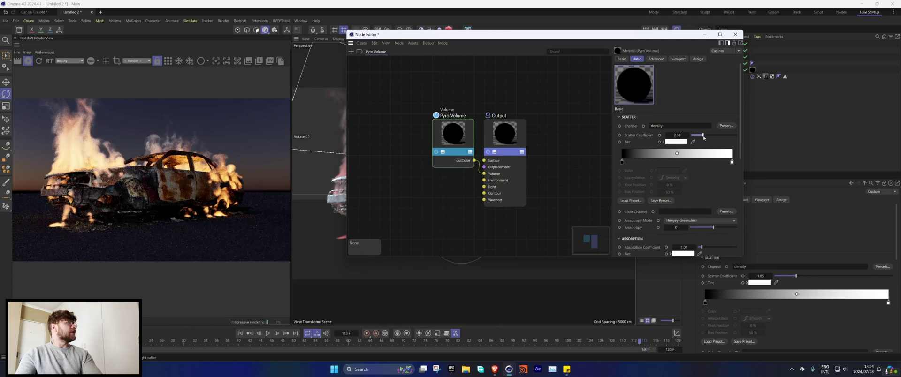
scroll(697, 165, down, 3)
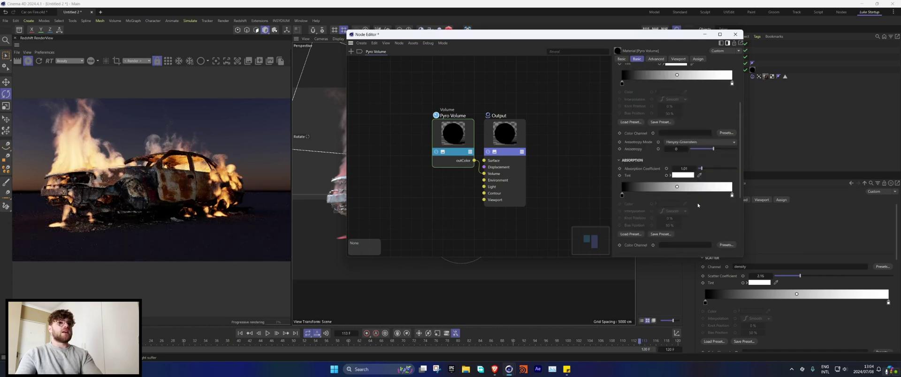
drag(701, 169, 707, 169)
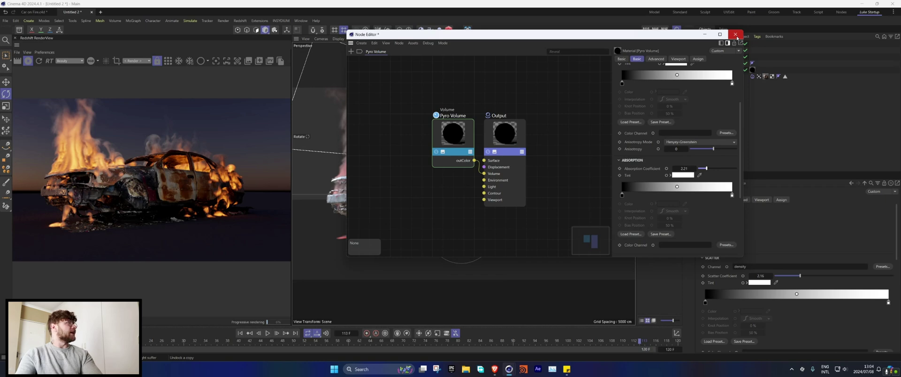
click(735, 35)
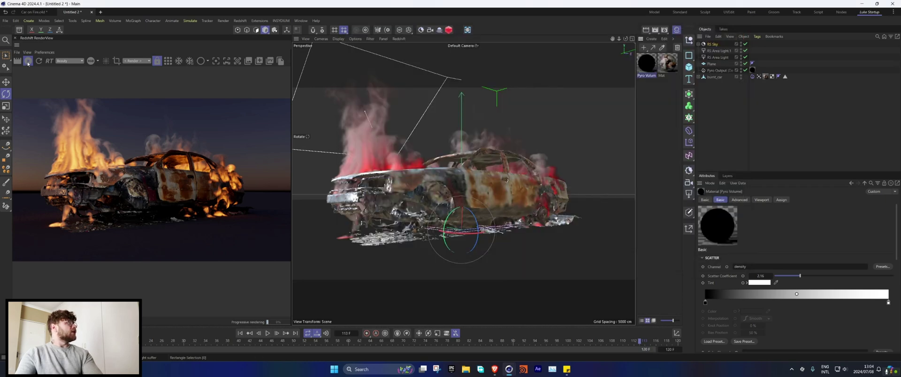
click(239, 20)
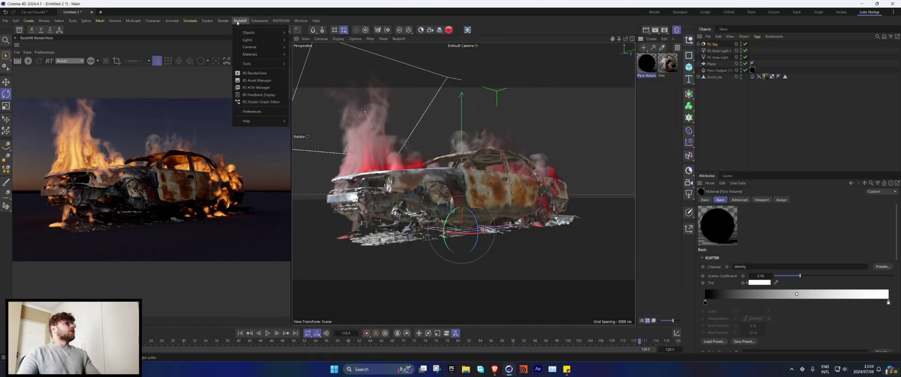
mouse_move(211, 24)
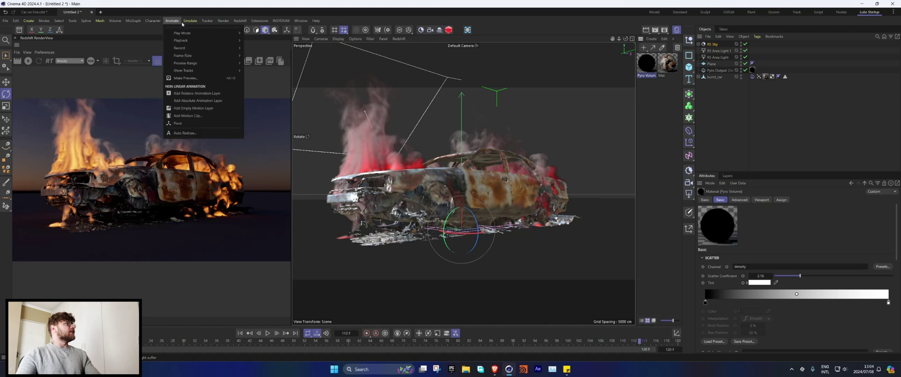
mouse_move(199, 88)
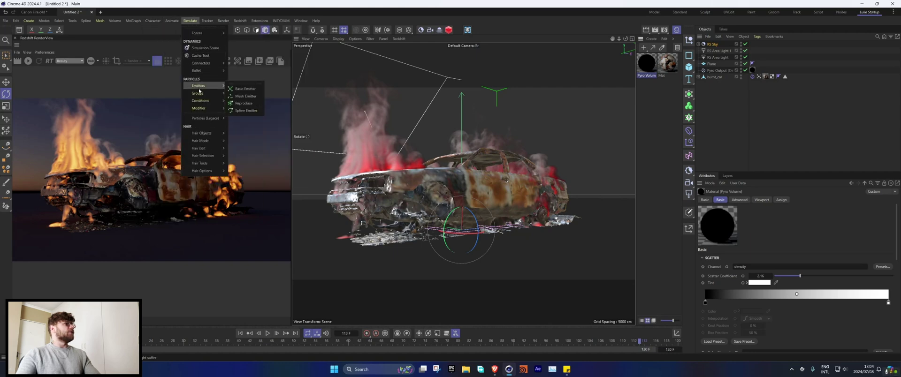
click(256, 296)
Play the fire simulation from the first frame and stop it around frame 41 to check the flame movement
click(240, 333)
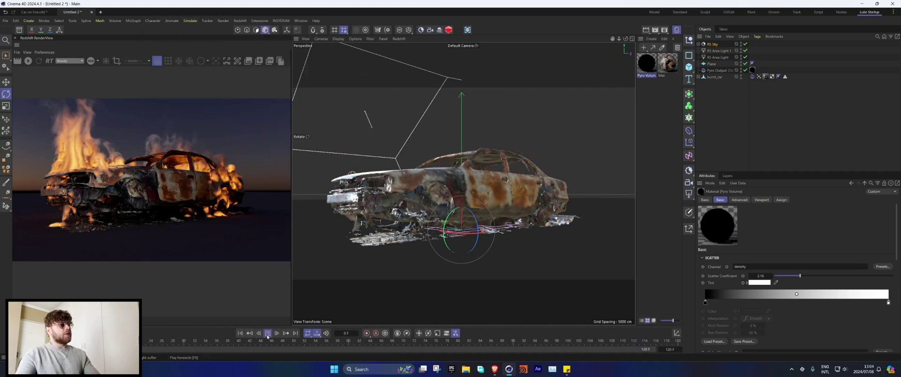
click(267, 333)
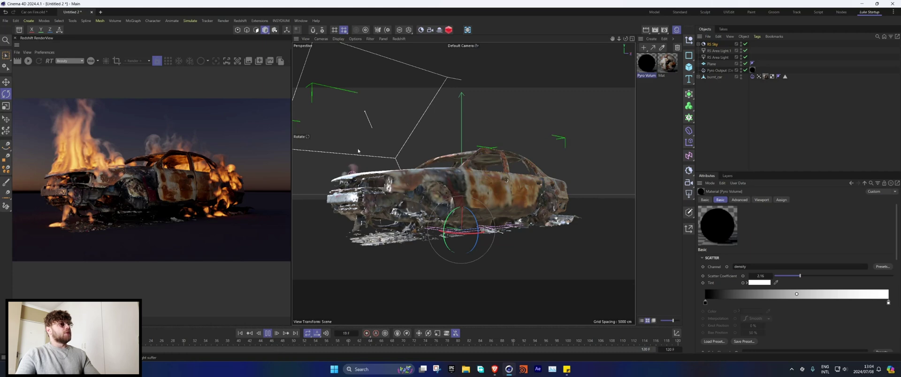
click(267, 333)
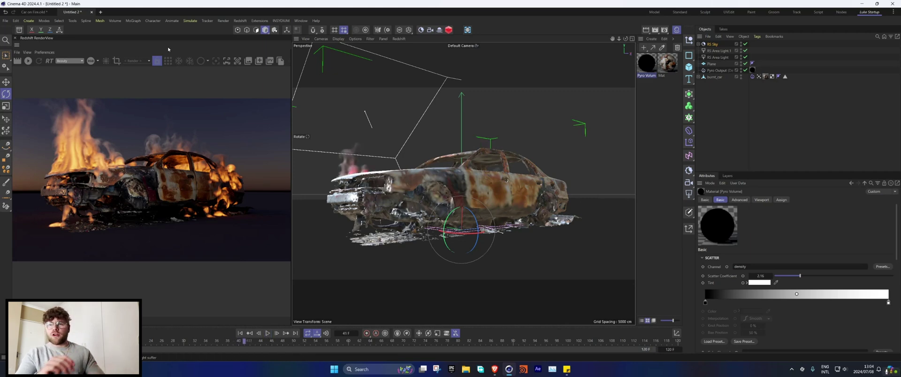
Add a Turbulence force with 100 cm strength and a scale of about 9%, and replay the simulation to around frame 102
click(190, 21)
mouse_move(213, 33)
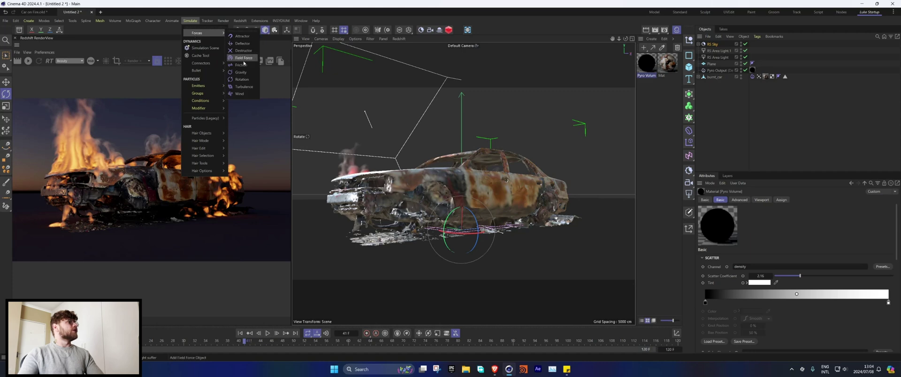
click(242, 87)
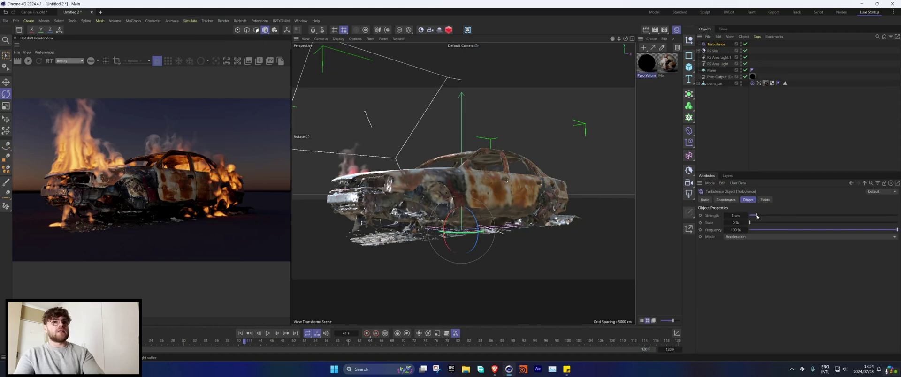
drag(756, 217, 821, 228)
drag(736, 222, 763, 224)
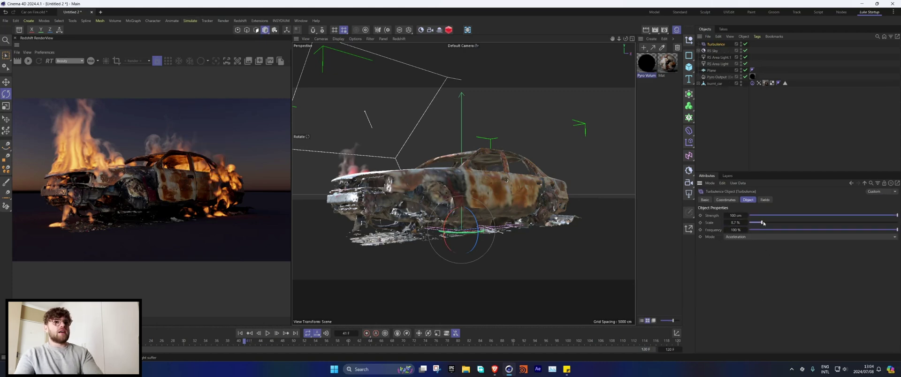
click(240, 333)
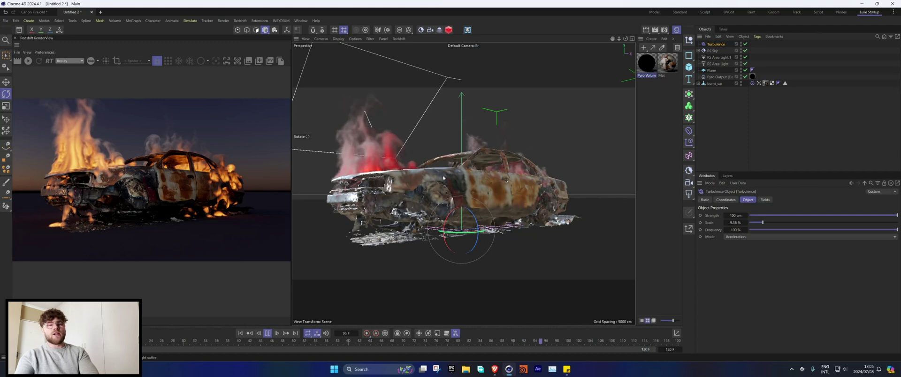
click(267, 334)
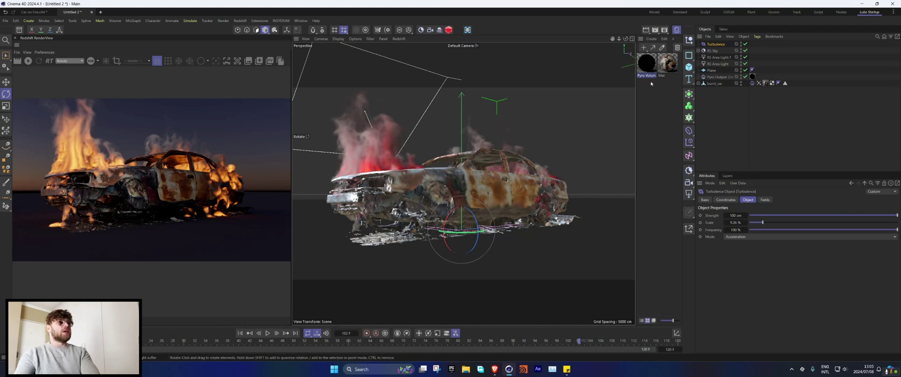
Add a Wind force and position it low beside the front end of the car
click(190, 21)
mouse_move(191, 34)
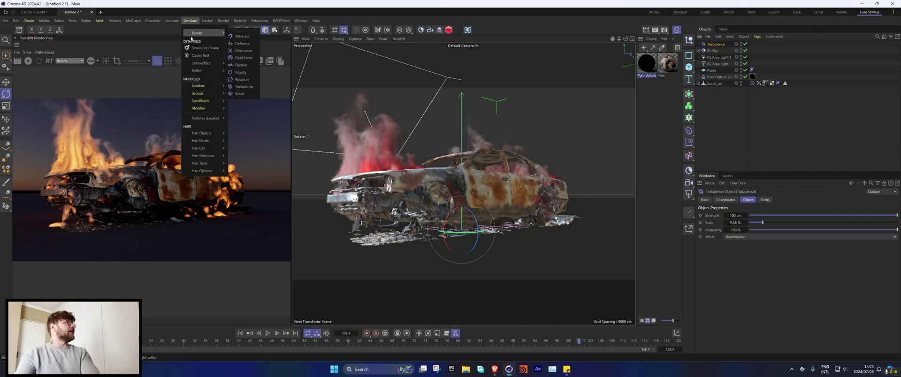
click(239, 94)
key(e)
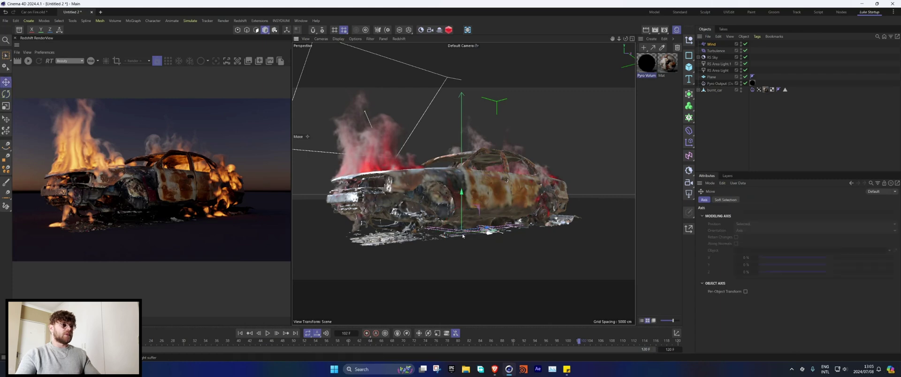
drag(462, 236, 526, 261)
drag(554, 234, 502, 252)
key(r)
Set the Wind force's wind speed to 20 cm and replay the simulation from the start
click(709, 44)
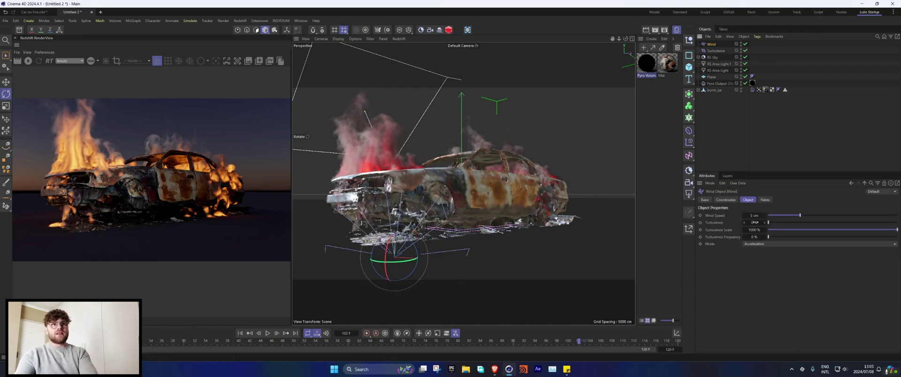
click(240, 333)
click(266, 333)
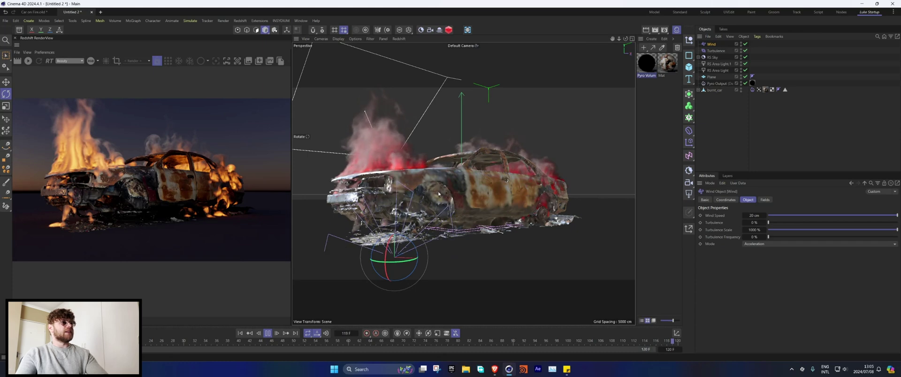
key(F8)
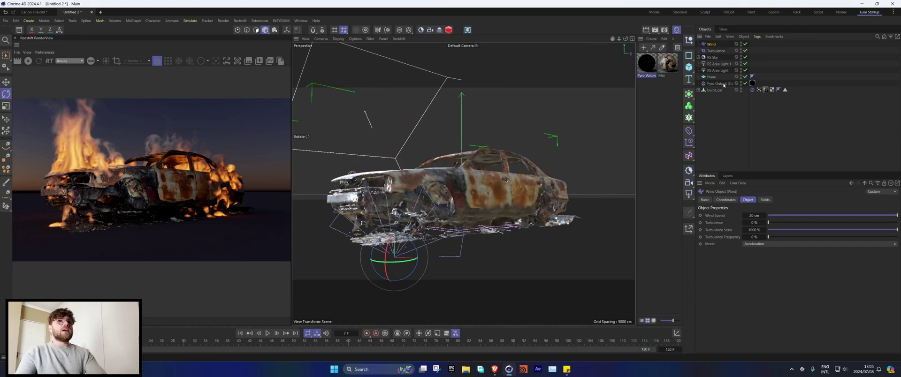
Set the effect strength of the Freeze layer in the car's vertex map to 7%
click(759, 90)
scroll(725, 260, down, 1)
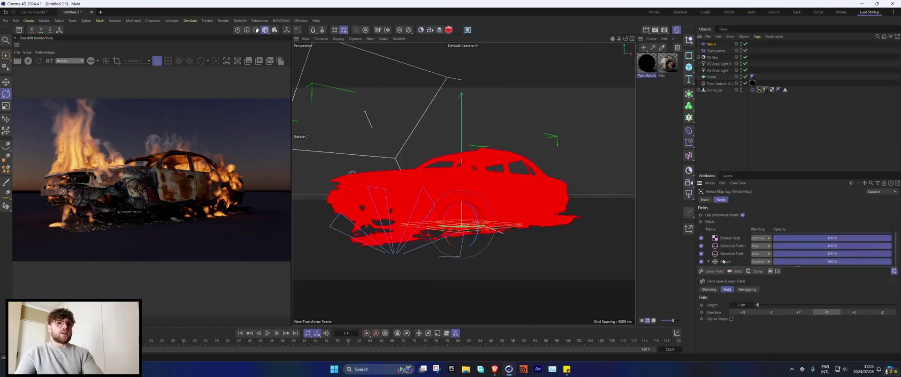
click(726, 261)
double_click(745, 339)
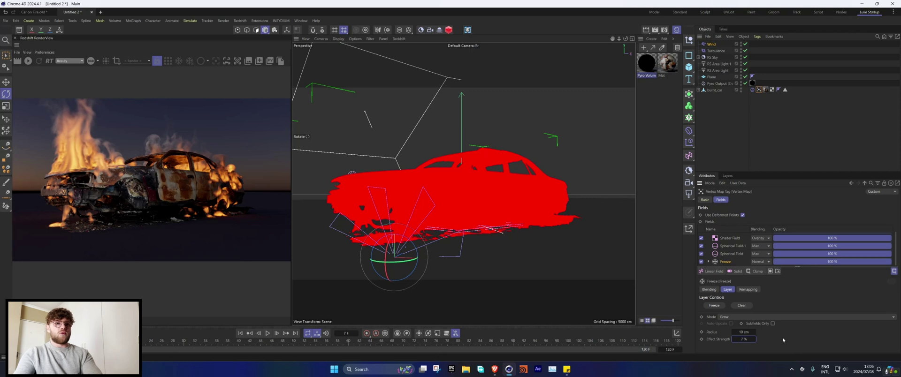
click(754, 159)
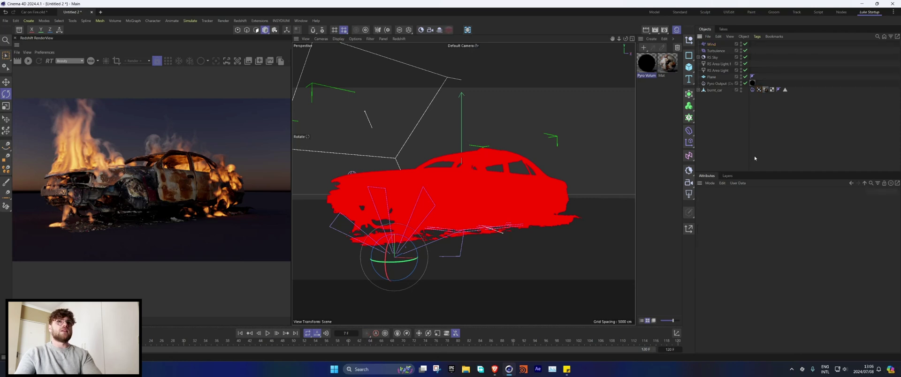
Rerun the simulation from the first frame and stop it at about frame 118
click(240, 333)
click(267, 333)
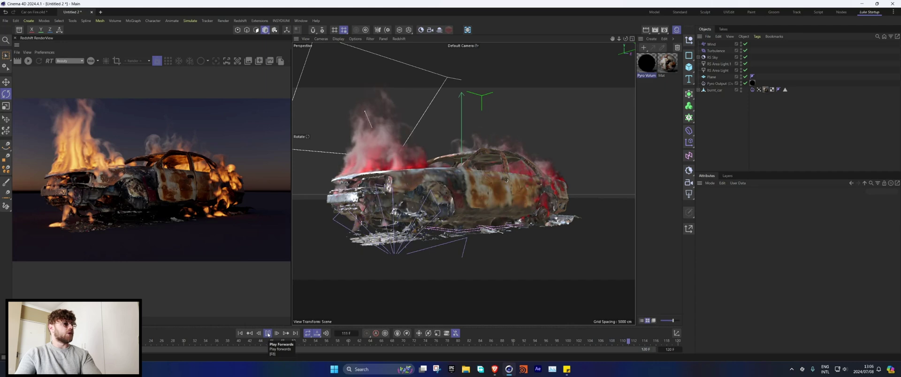
click(267, 333)
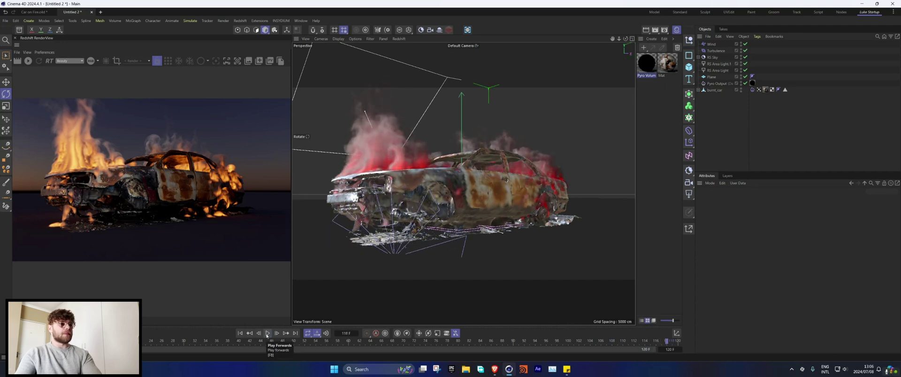
Start the Redshift preview render of the current frame and inspect the wind-blown flames up close
click(27, 61)
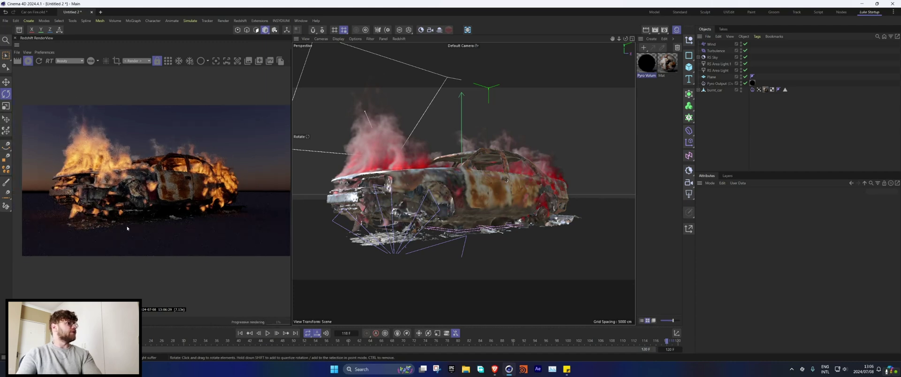
scroll(98, 175, up, 1)
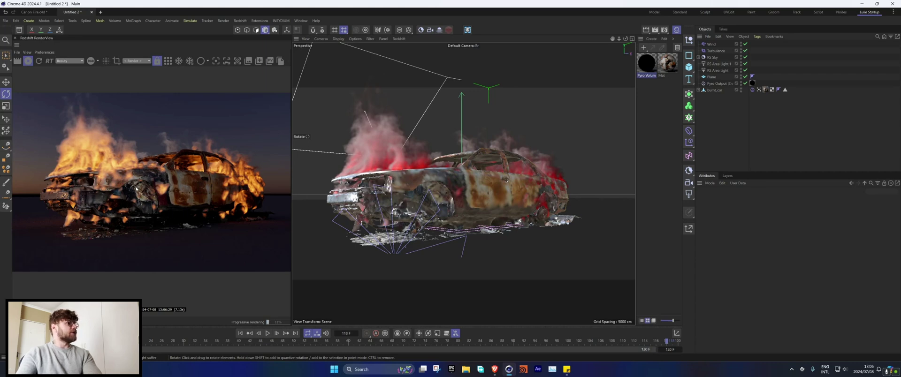
scroll(135, 188, down, 1)
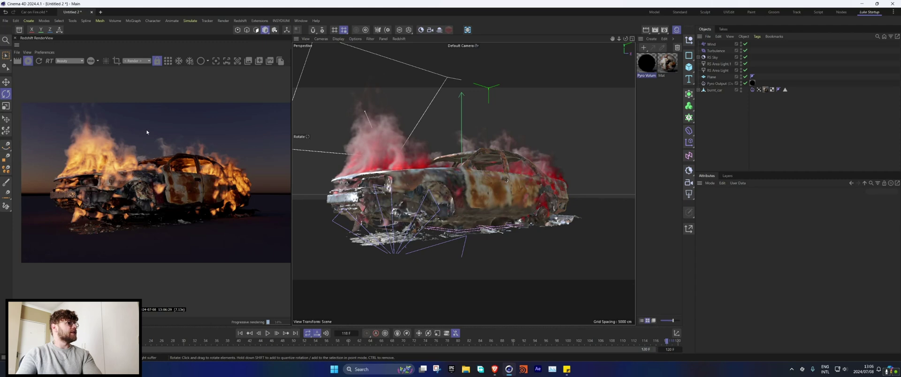
Set Density Add to 5 in the burnt car's Pyro Emitter tag and review its remaining emission settings
click(752, 90)
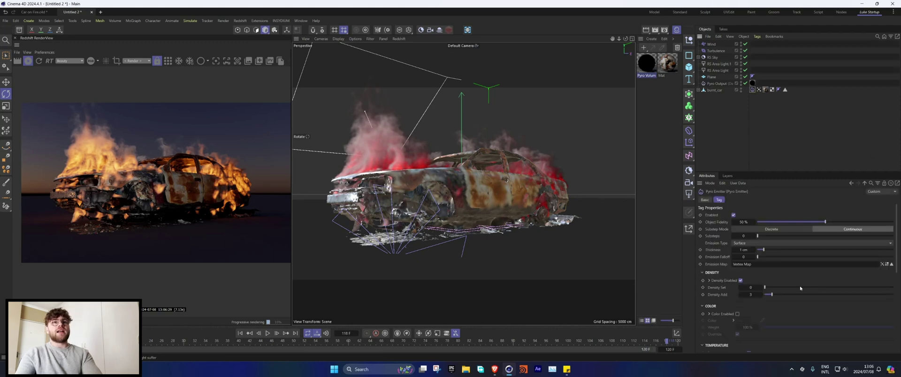
double_click(750, 295)
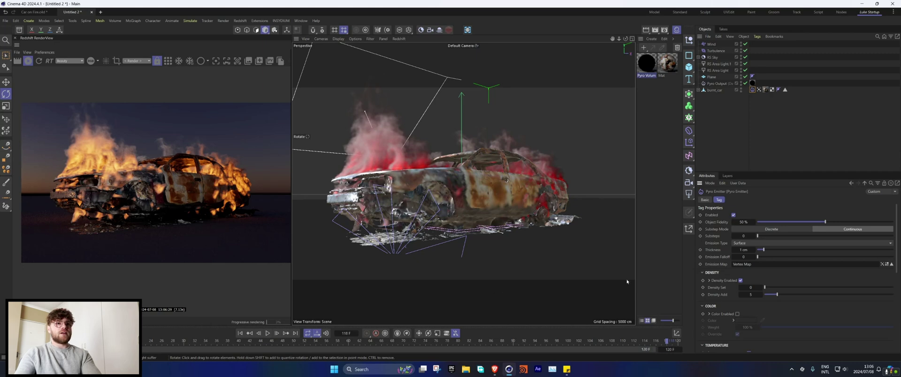
drag(716, 172, 716, 119)
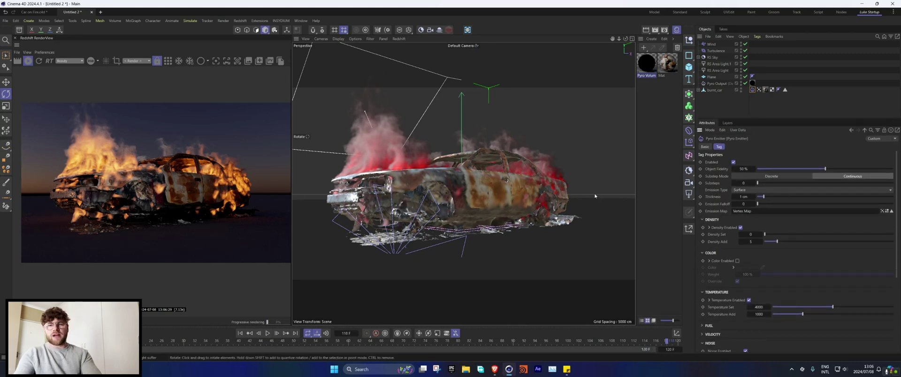
scroll(730, 283, down, 3)
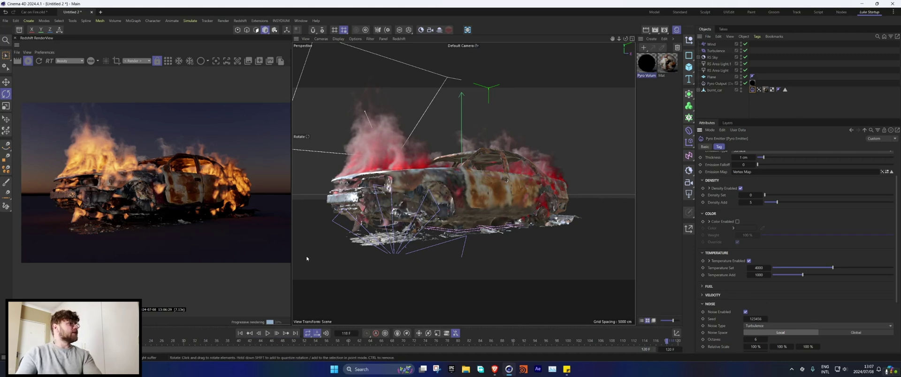
Stop the Redshift preview and replay the fire simulation from the first frame, inspecting the earlier render's flames meanwhile
click(28, 61)
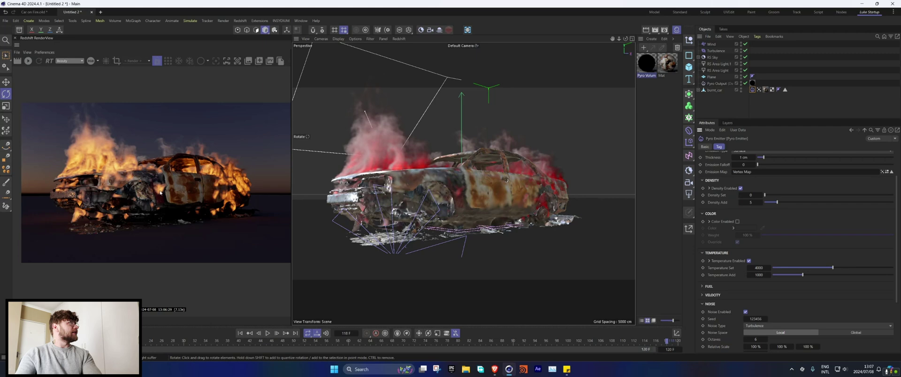
click(240, 334)
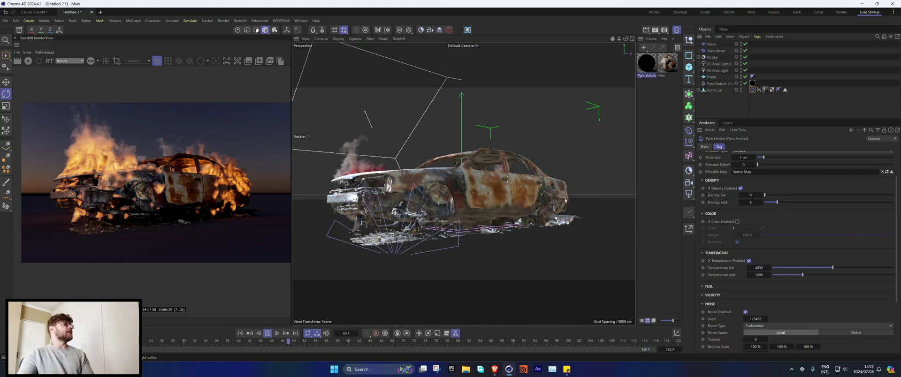
scroll(231, 193, up, 5)
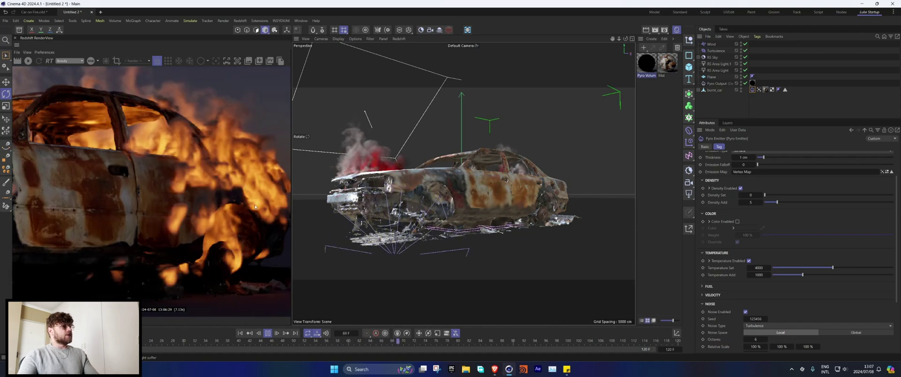
scroll(195, 171, down, 5)
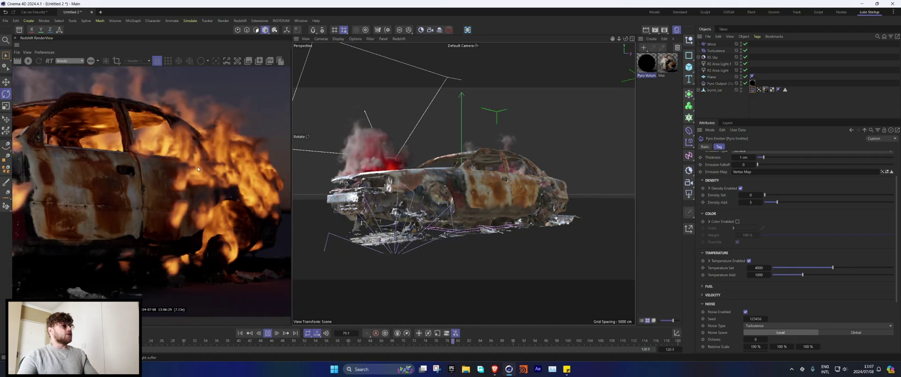
scroll(142, 153, down, 2)
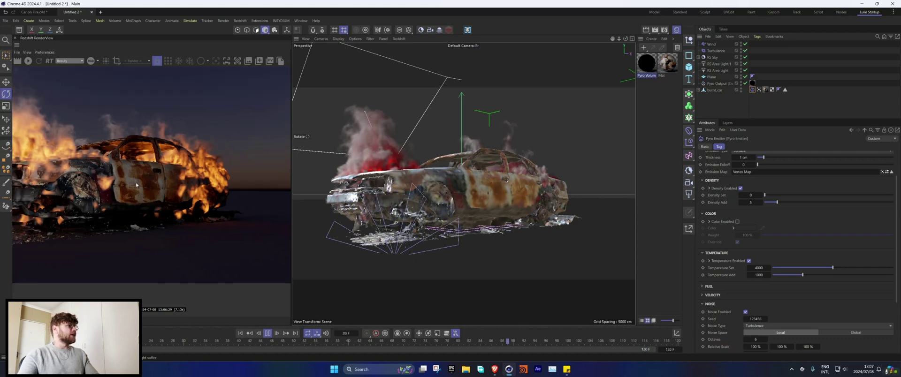
scroll(105, 176, down, 2)
scroll(105, 176, up, 2)
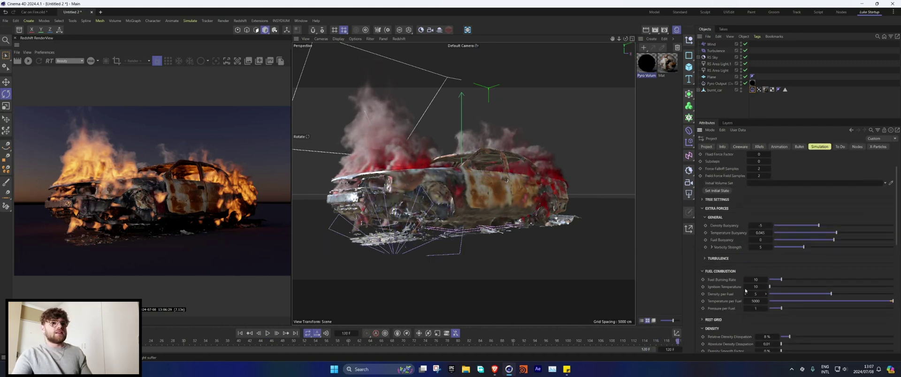
Set the Pyro simulation's Relative Density Dissipation to 6% and rerun the simulation, stopping it at frame 111
scroll(718, 235, down, 4)
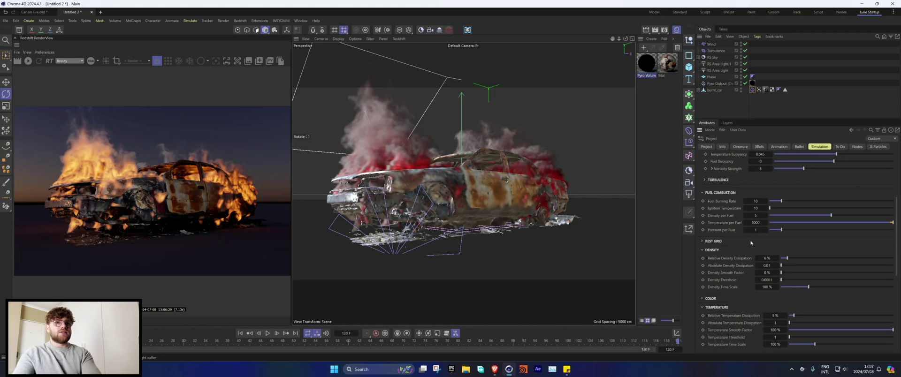
click(266, 334)
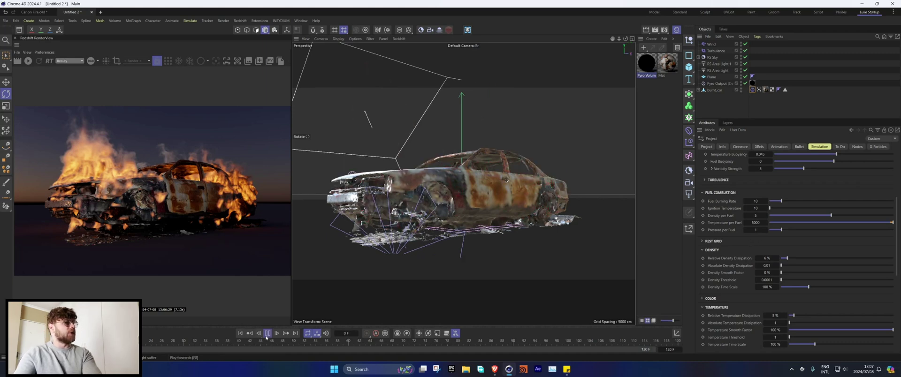
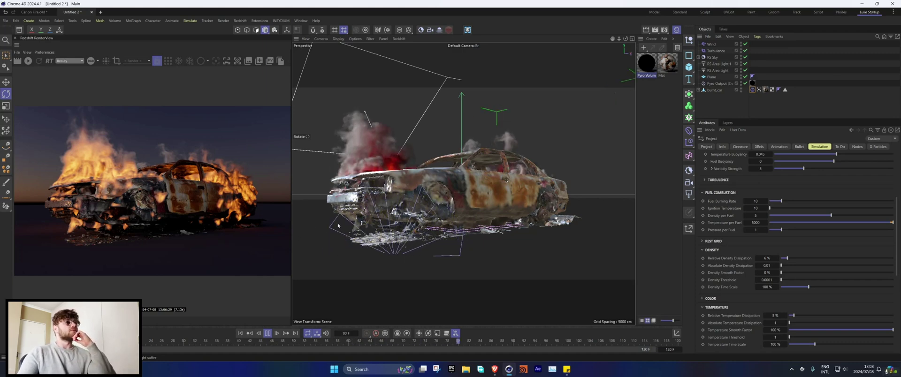
click(268, 333)
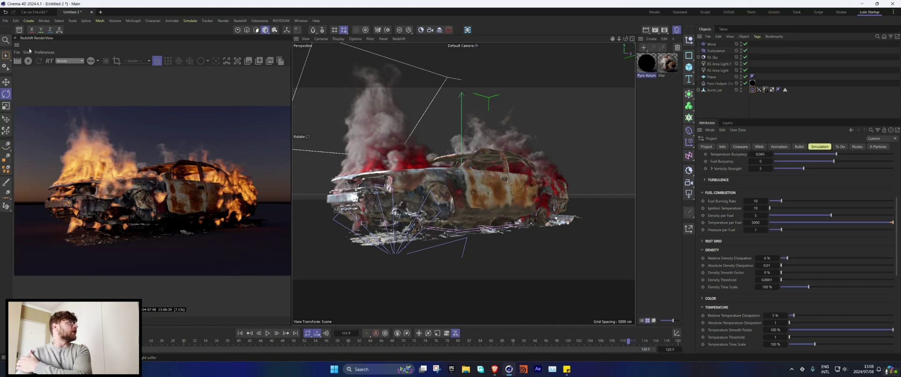
Start the Redshift preview of the current frame and inspect the denser smoke and flames around the whole car
click(28, 61)
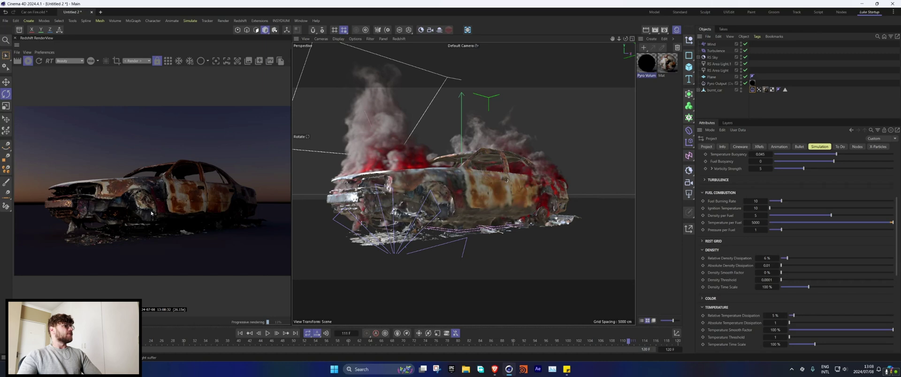
scroll(140, 213, down, 2)
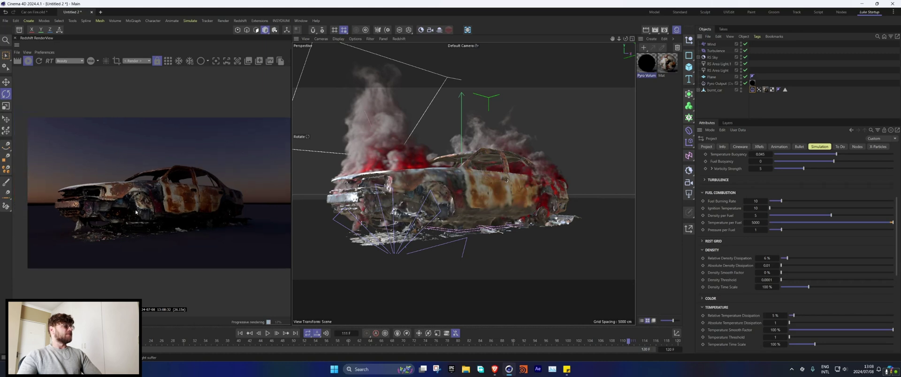
scroll(136, 212, down, 1)
middle_drag(136, 212, 131, 205)
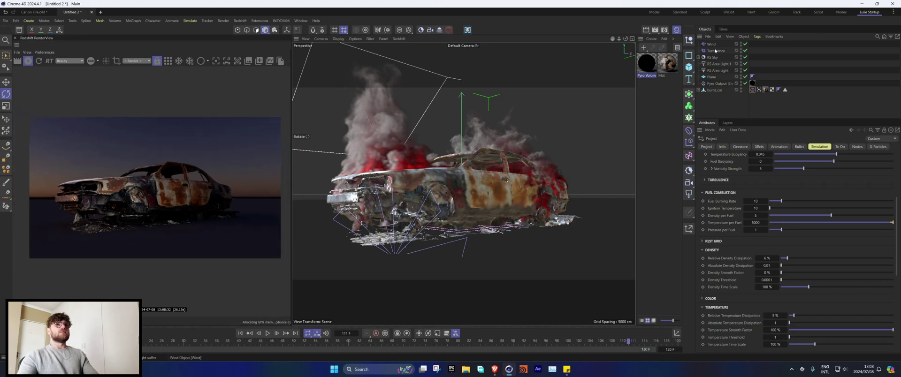
scroll(132, 187, up, 1)
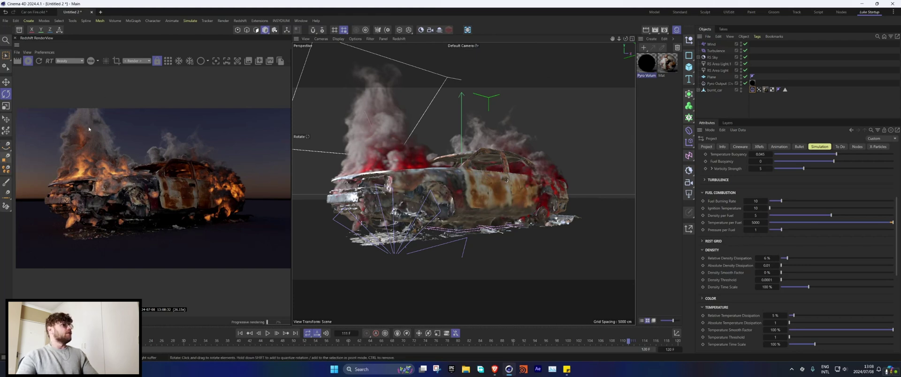
In the Pyro Volume material, raise the Scatter Coefficient to about 2.8 and lower the Absorption Coefficient to about 1.65
double_click(644, 66)
click(892, 58)
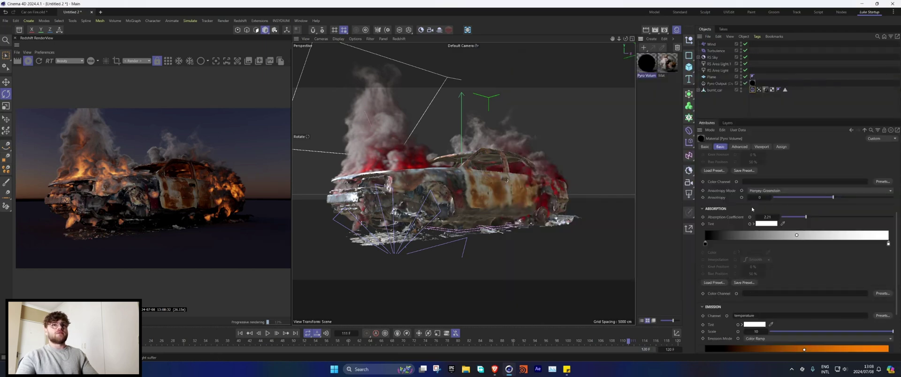
scroll(797, 220, up, 3)
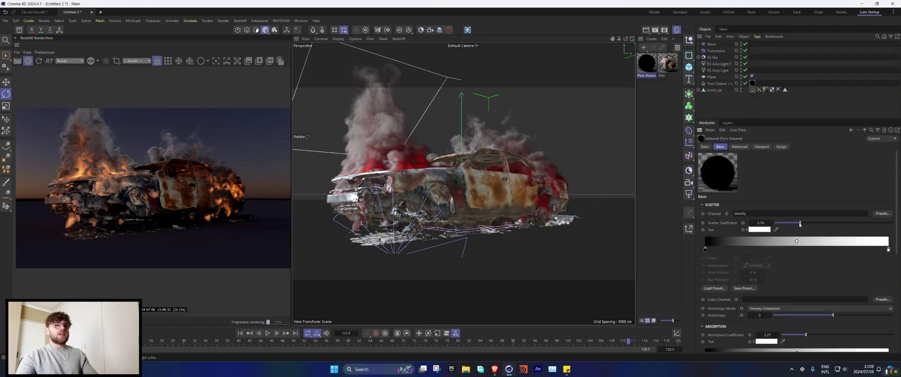
drag(800, 224, 806, 222)
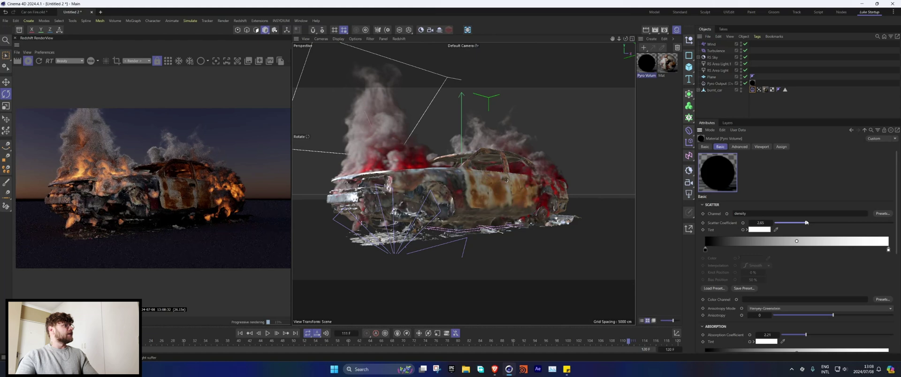
scroll(800, 243, down, 3)
drag(805, 217, 799, 216)
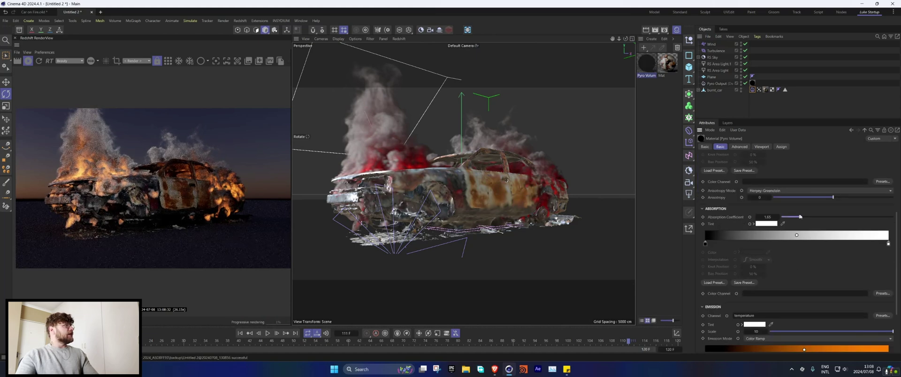
Set the Old Max of the Pyro Volume material's density remap range to 0.42
click(739, 147)
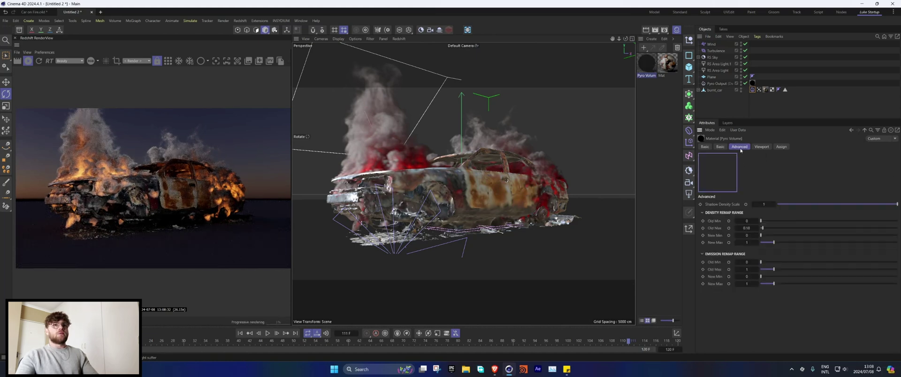
drag(763, 229, 767, 229)
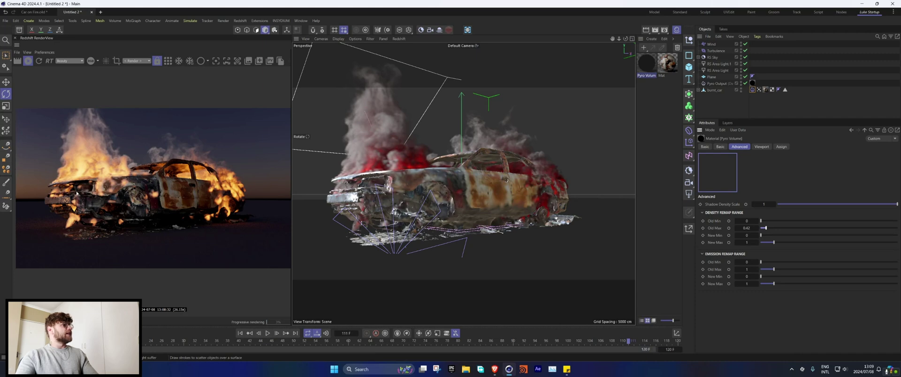
Rotate the RS Sky's bank angle a few degrees further to darken the dusk sky
click(713, 56)
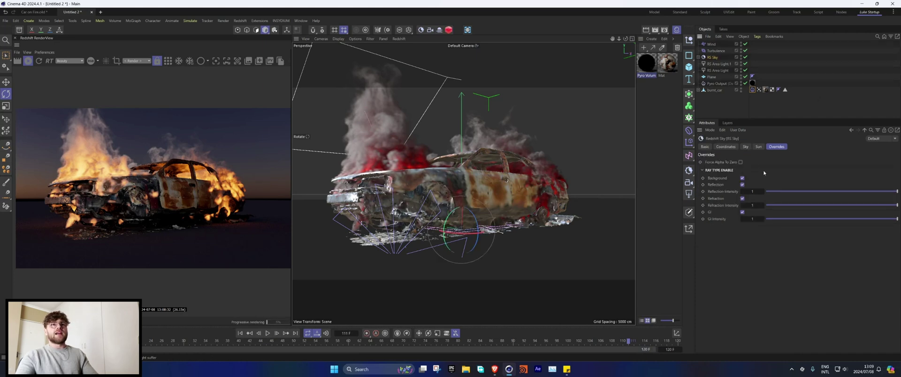
click(757, 146)
click(725, 147)
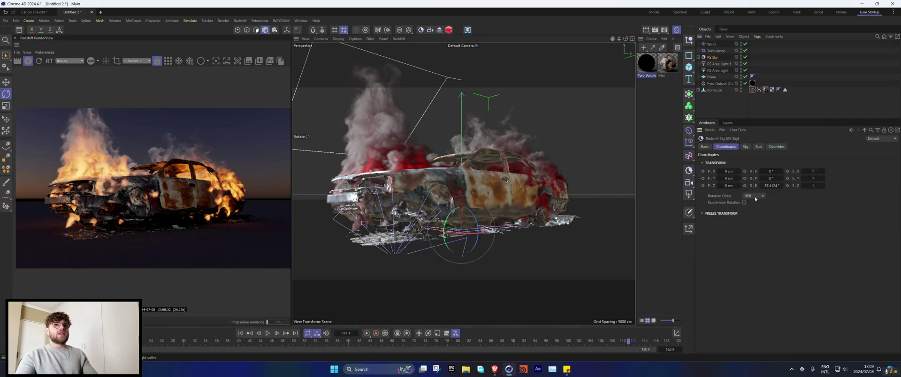
drag(770, 186, 769, 186)
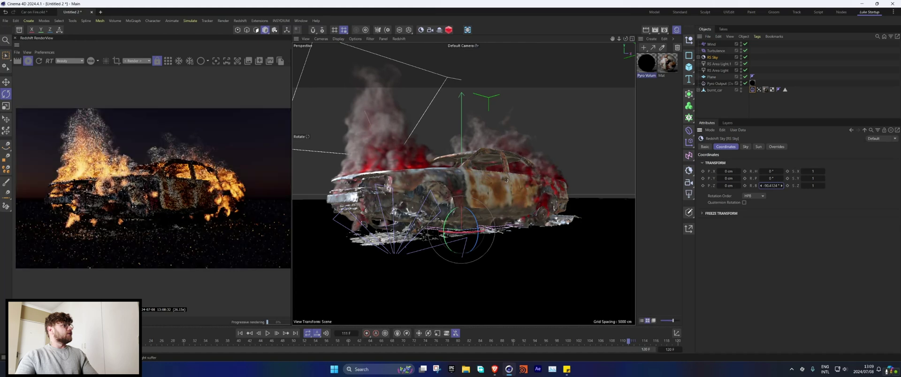
Set the RS Sky's Horizon Height to -1, comparing it against the default height in the preview render
click(746, 147)
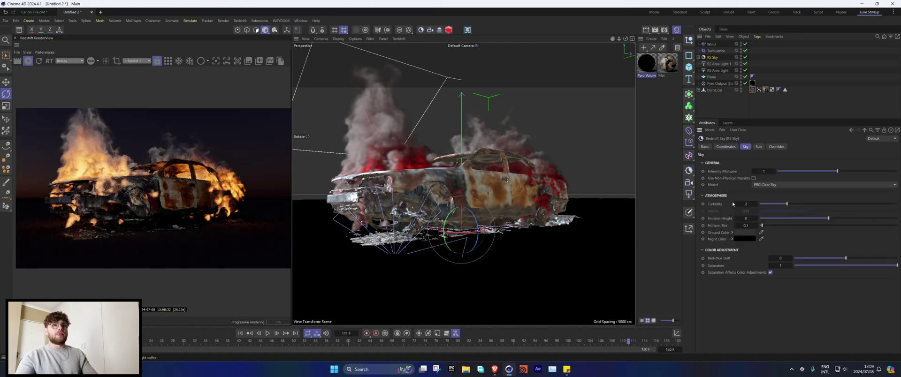
drag(829, 220, 825, 218)
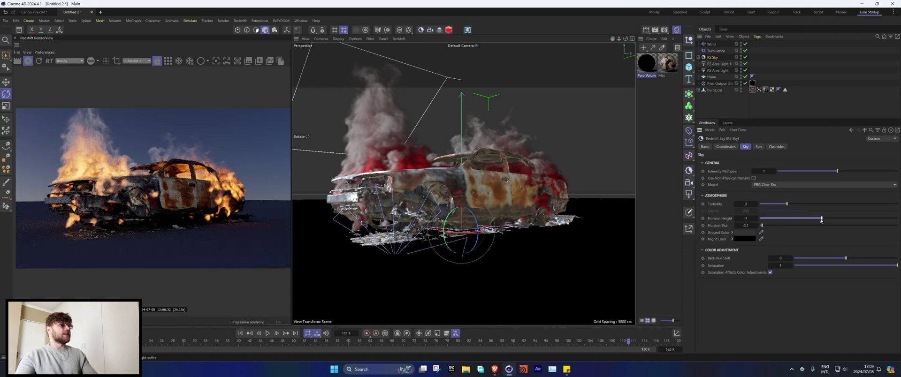
right_click(752, 218)
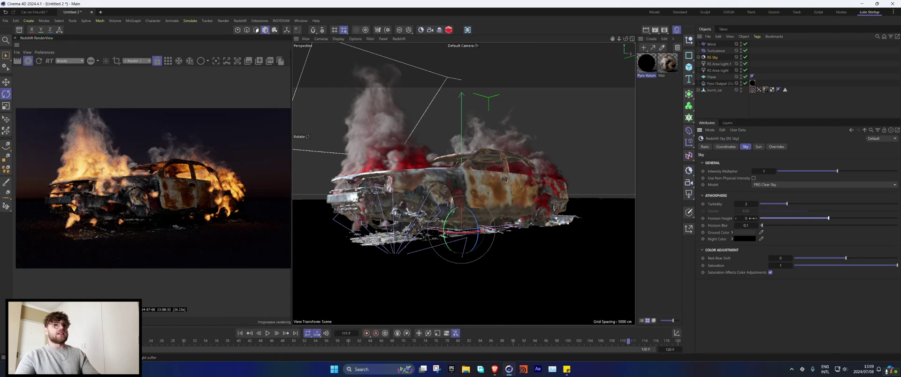
click(736, 219)
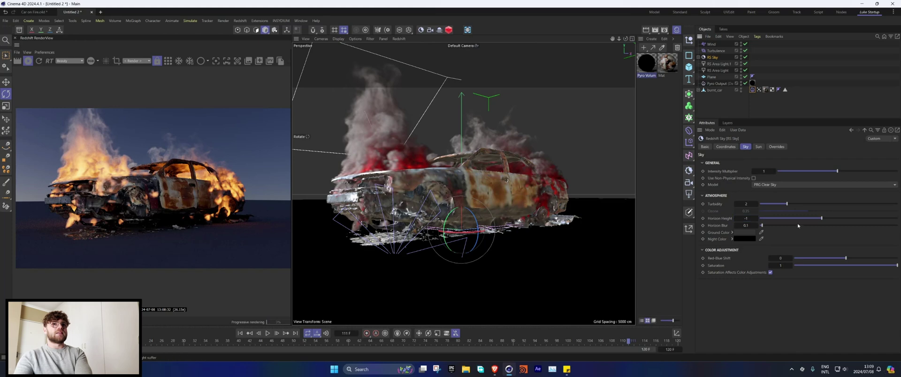
Raise the RS Sky's Horizon Height slightly above -1 and rotate the sky to a bank of about -91.4° with a new heading
click(725, 146)
click(780, 186)
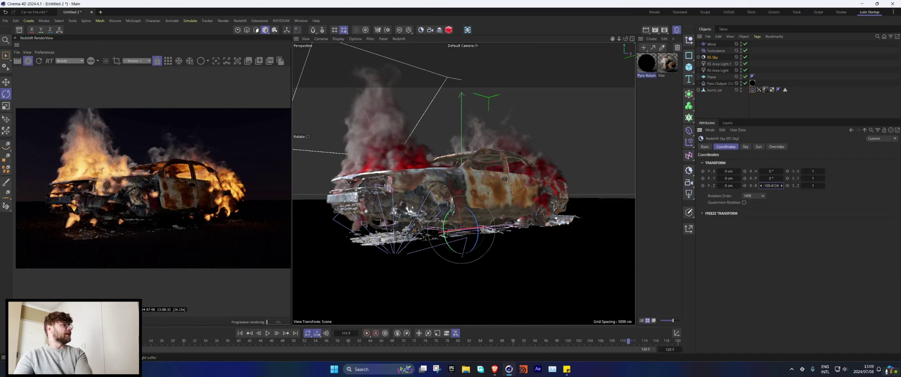
click(745, 146)
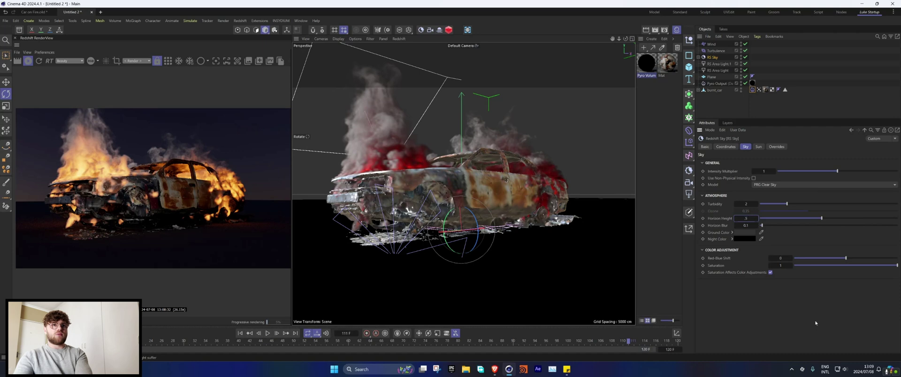
text(-0)
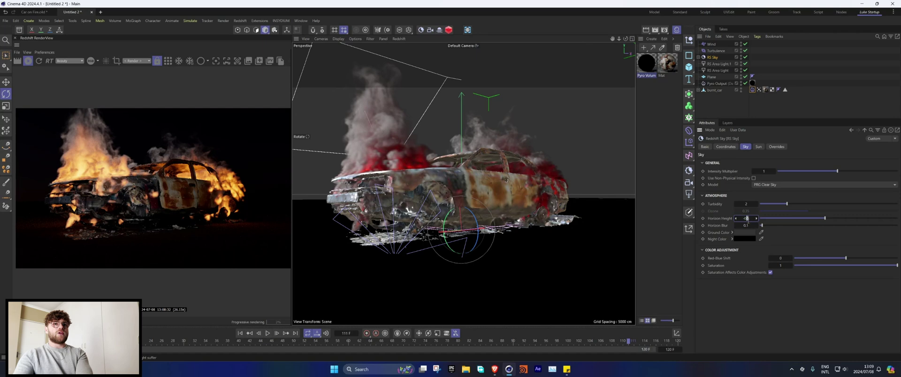
click(731, 147)
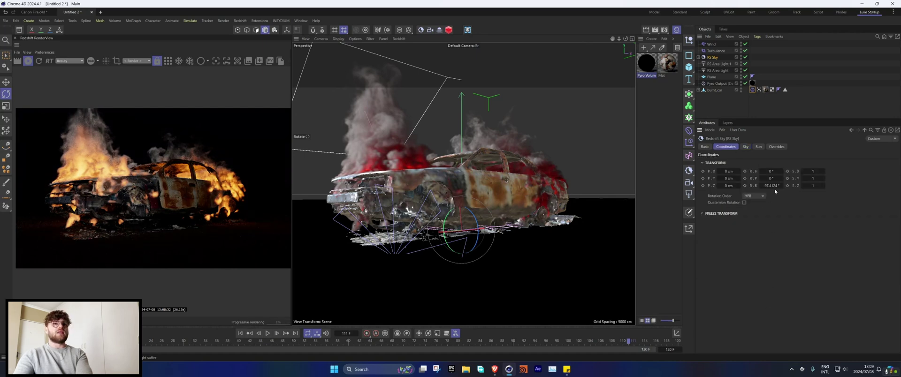
drag(772, 186, 784, 171)
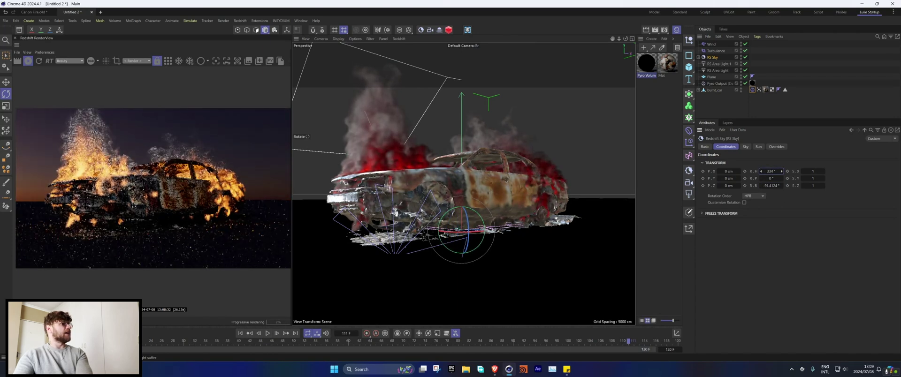
Set the Volume contribution of both RS Area Lights to 0 so they stop lighting the smoke
click(718, 64)
ctrl+click(715, 71)
click(765, 146)
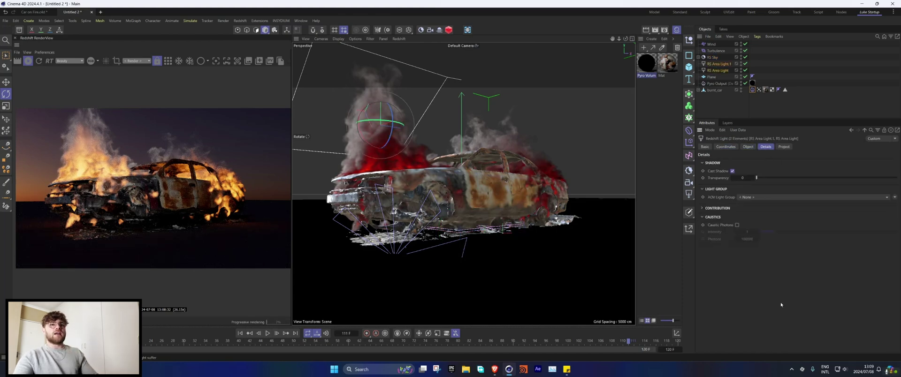
click(714, 208)
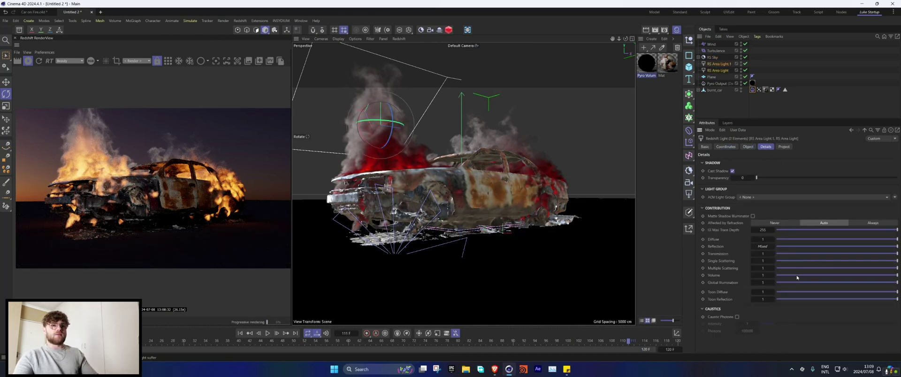
drag(796, 278, 714, 275)
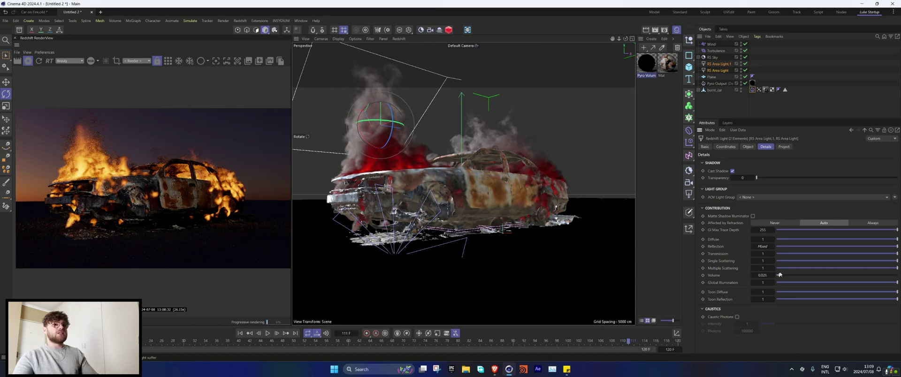
mouse_move(776, 274)
mouse_down()
mouse_move(804, 276)
mouse_move(763, 275)
mouse_up()
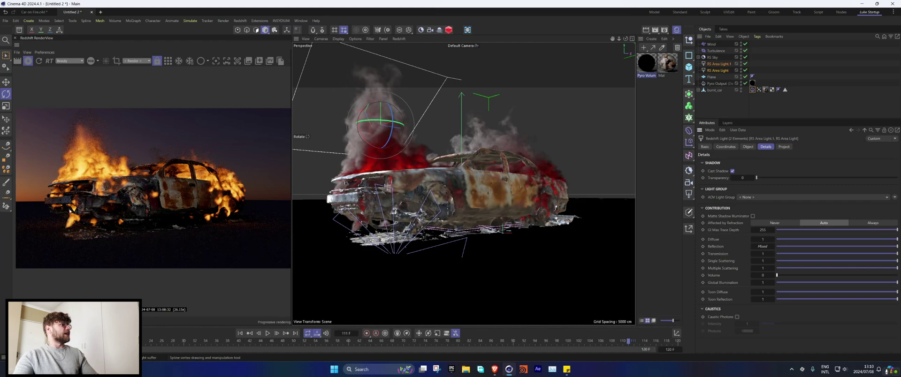
Raise the Pyro Volume material's emission Scale well above 10, with both RS Area Lights disabled to judge the fire's own light
click(647, 66)
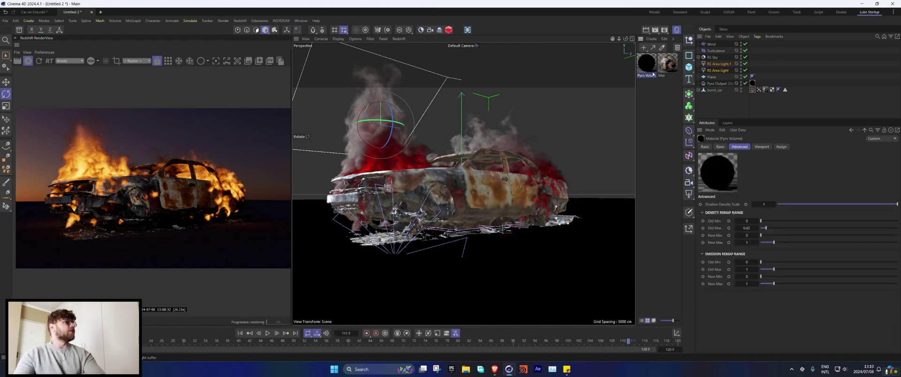
click(714, 146)
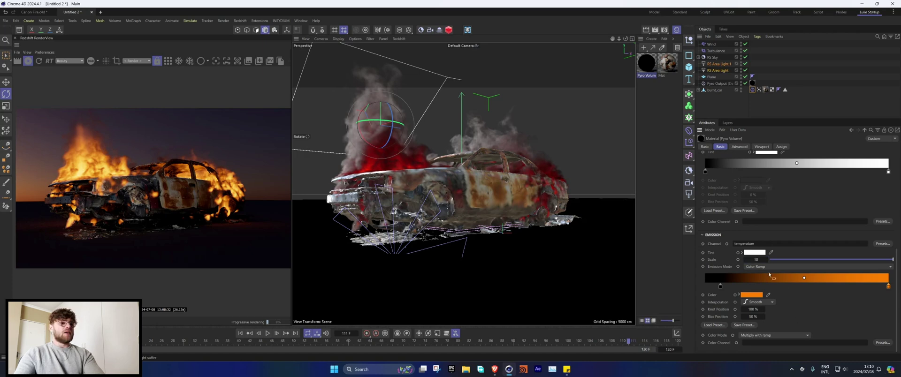
drag(754, 260, 799, 259)
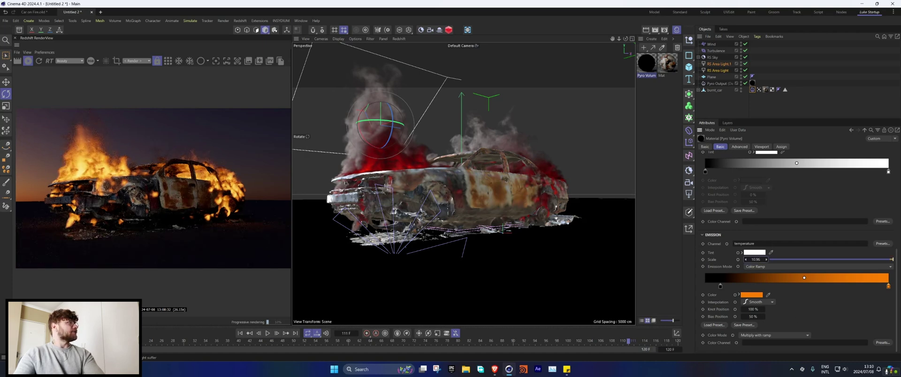
click(745, 70)
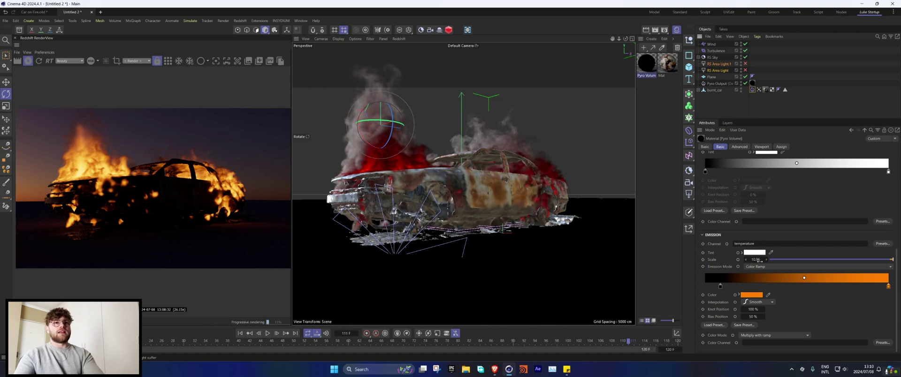
key(Return)
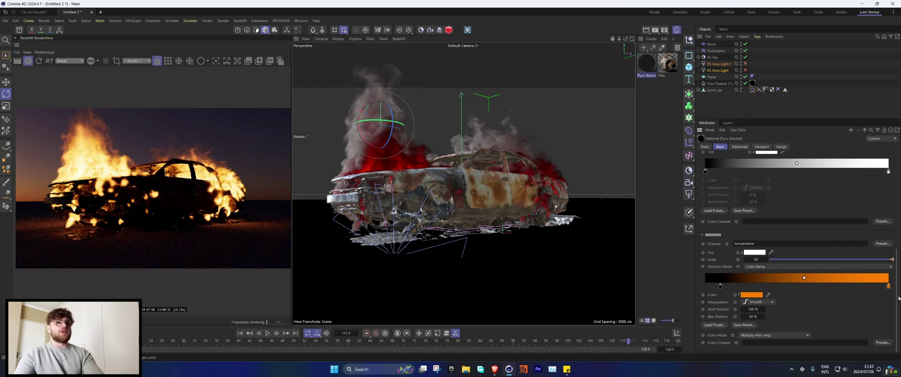
Set the Old Max of the Pyro Volume material's emission remap range to about 1.18 and re-enable both RS Area Lights
click(739, 147)
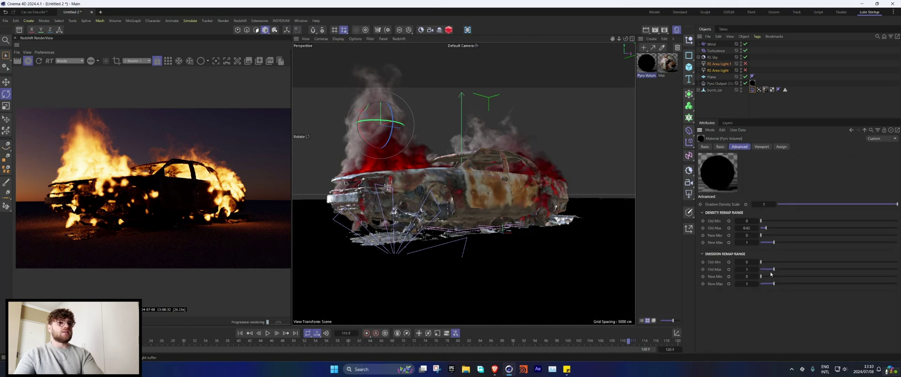
drag(772, 270, 776, 269)
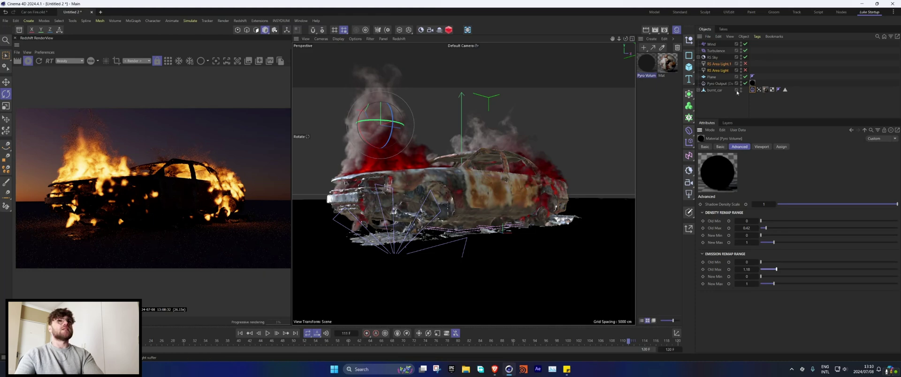
click(745, 70)
click(745, 63)
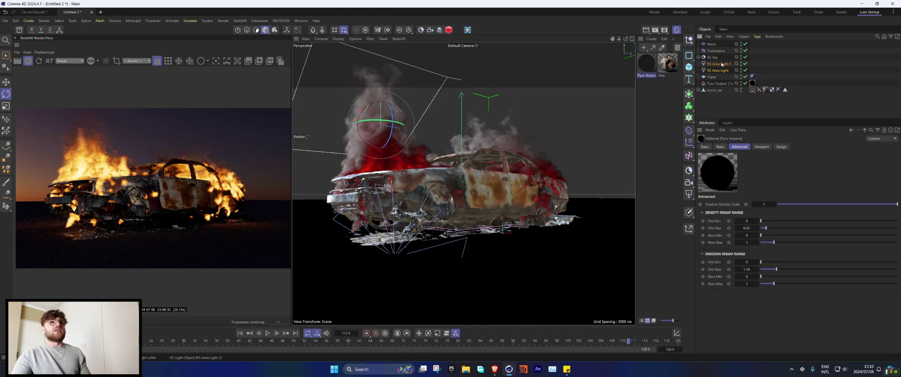
Switch both RS Area Lights to Temperature color mode and warm them to about 4760 K
click(717, 64)
click(755, 238)
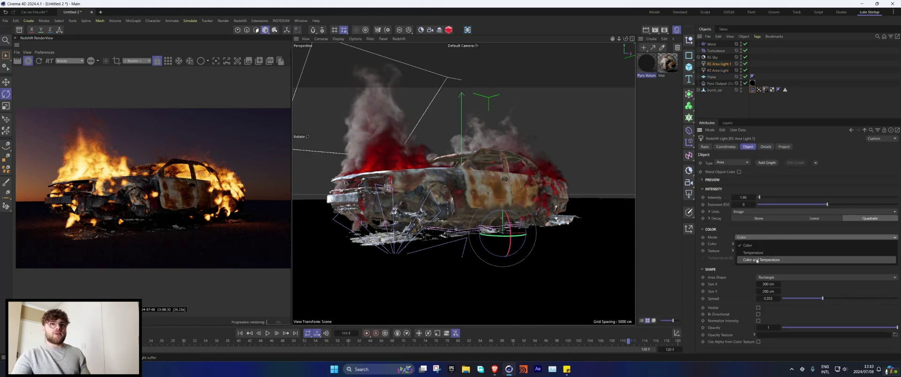
click(756, 253)
drag(788, 259, 778, 261)
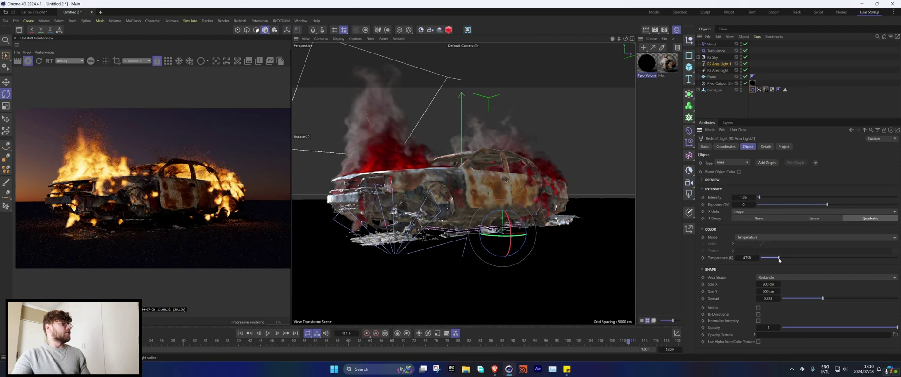
click(714, 71)
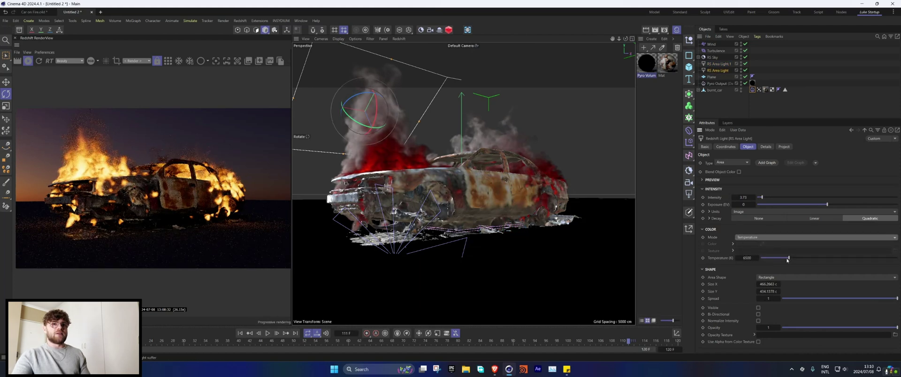
drag(787, 259, 779, 259)
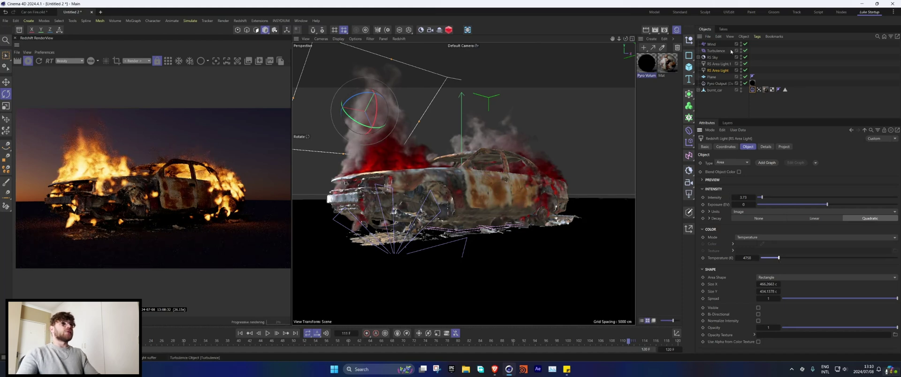
Disable the RS Sky and its RS Sun, and open the project's Pyro simulation settings
click(697, 57)
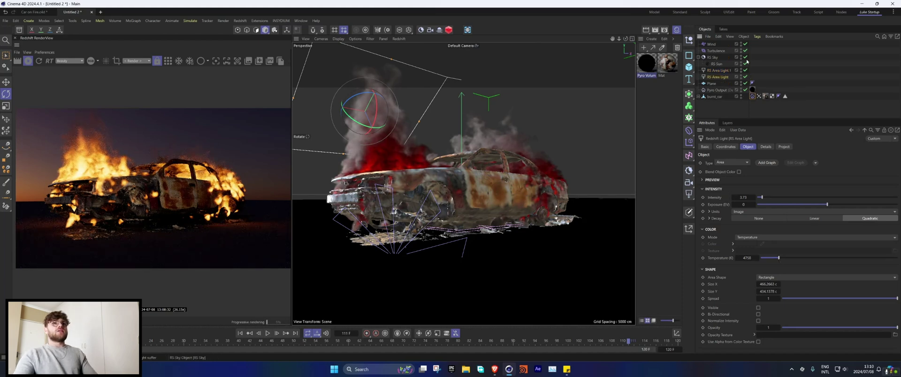
click(745, 57)
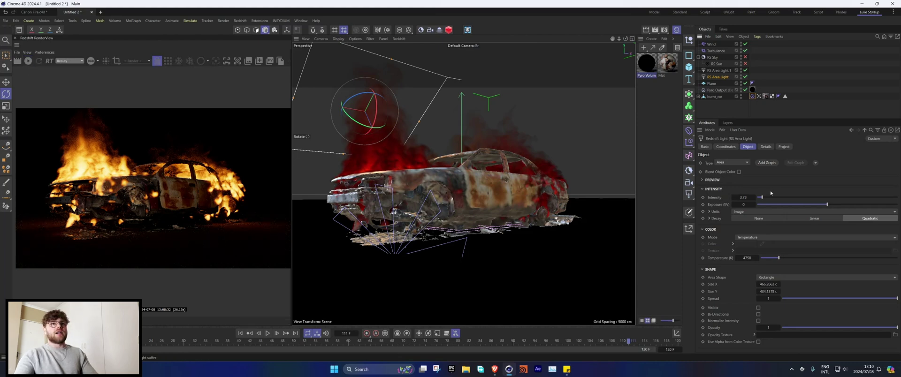
key(ctrl+d)
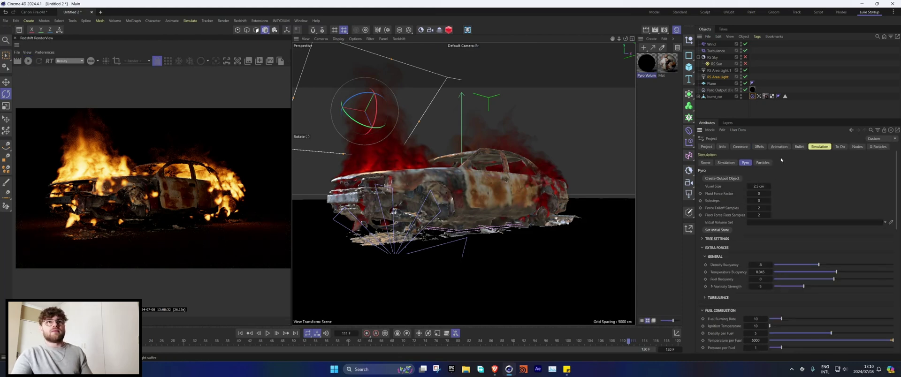
Try a Pyro Voxel Size of 1 cm by running the simulation from the first frame, accepting the heavy scene warning
double_click(758, 187)
text(1)
key(Return)
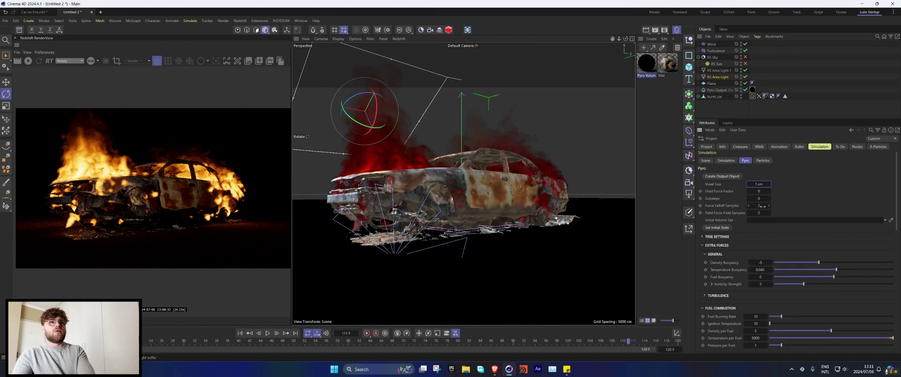
click(240, 333)
click(268, 333)
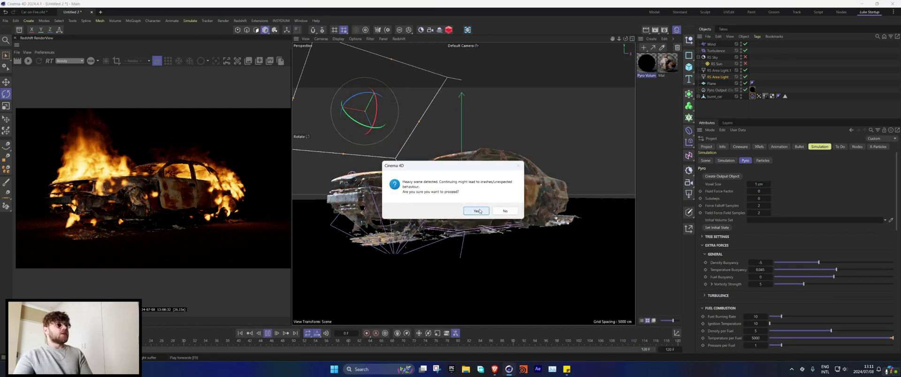
click(476, 211)
click(481, 211)
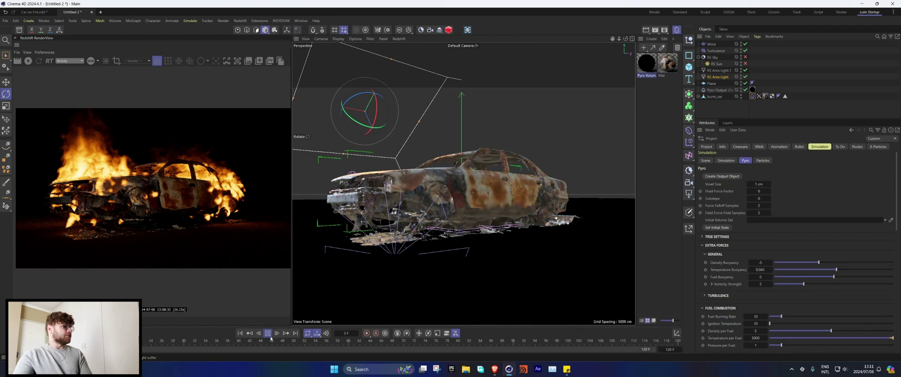
click(267, 333)
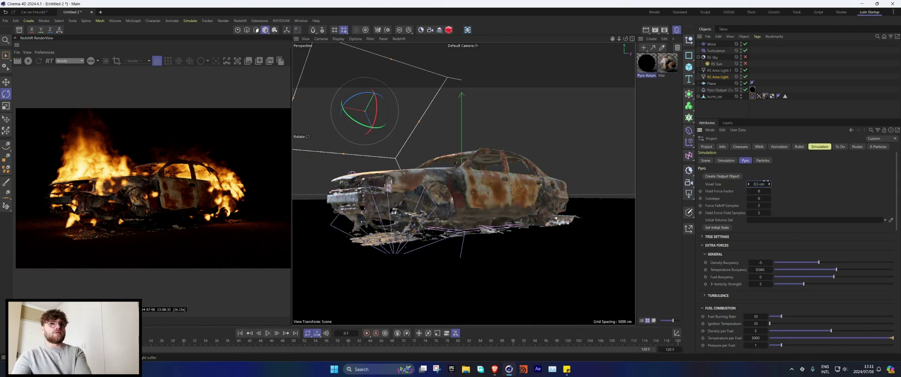
Set the Pyro Voxel Size to 1.5 cm and simulate from the first frame to about frame 112
click(761, 184)
key(Return)
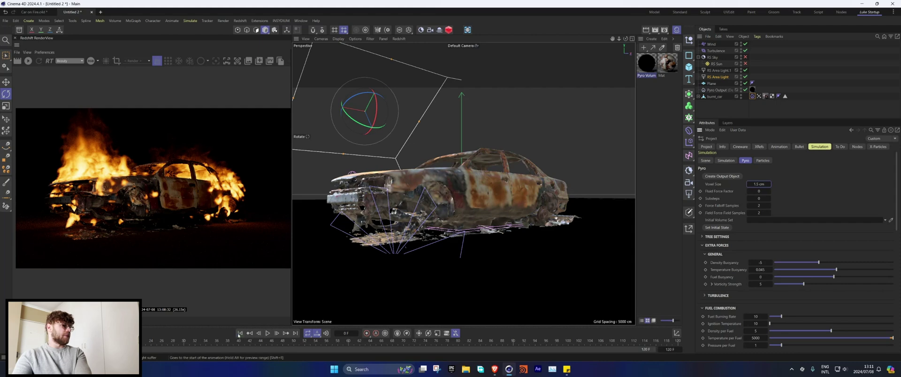
click(267, 333)
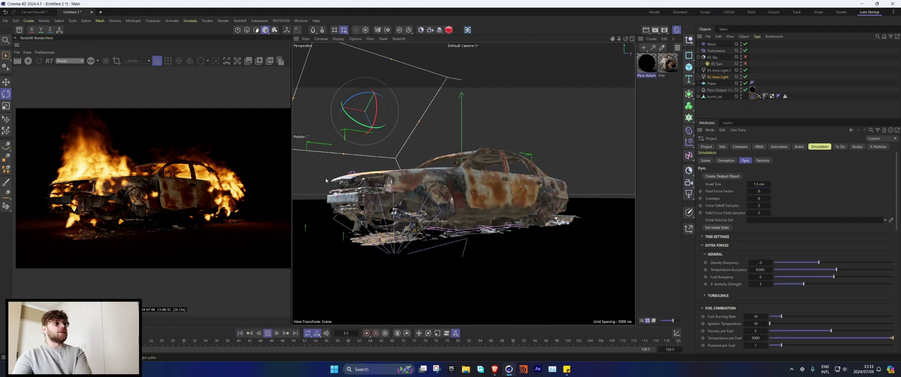
click(717, 89)
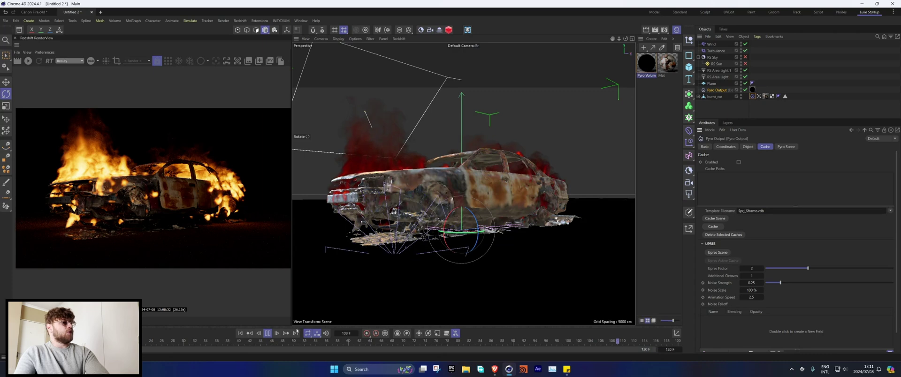
click(268, 334)
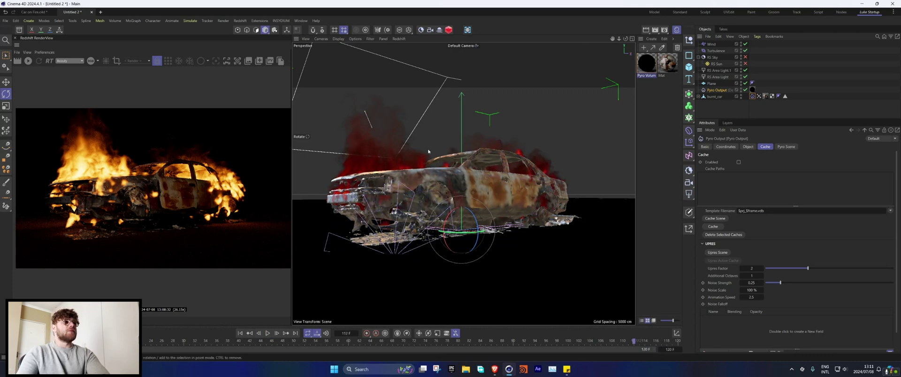
Add the burnt_car mesh as a field layer on the Turbulence object and open that layer's controls
click(698, 57)
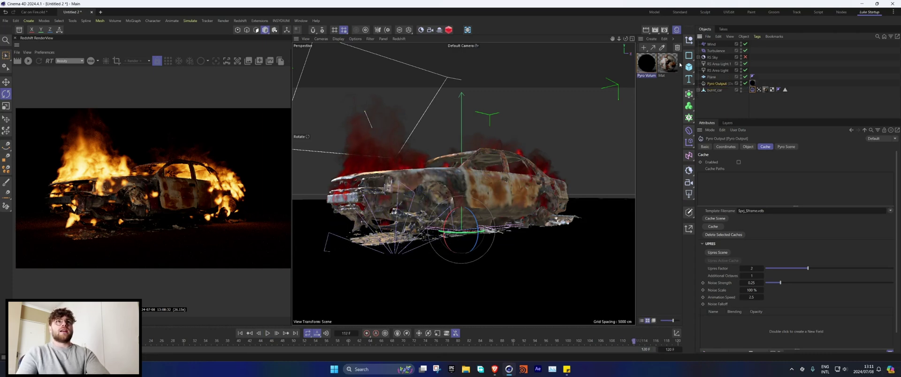
click(711, 51)
click(765, 147)
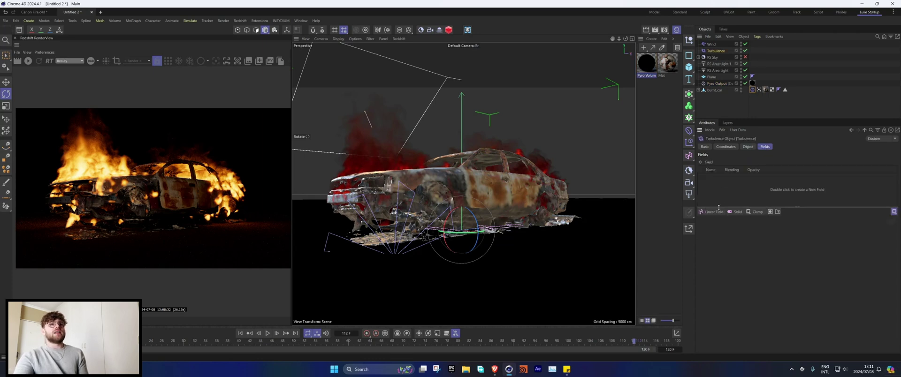
drag(708, 91, 732, 184)
click(732, 178)
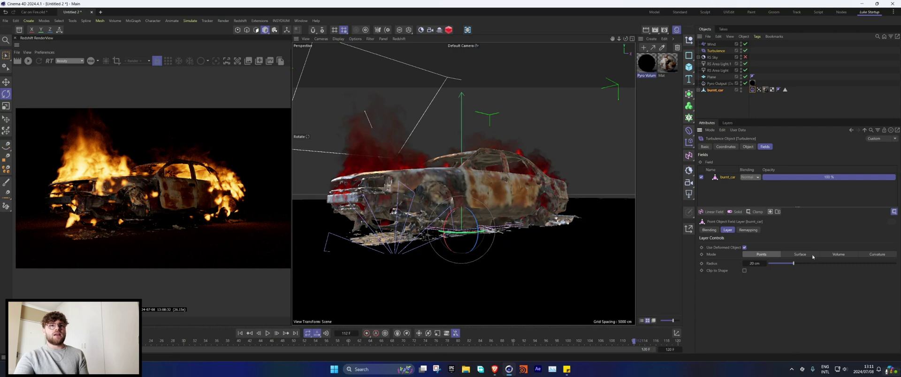
Set the burnt_car field layer on the Turbulence object to Surface mode with a 50 cm radius, and render the frame in Redshift
double_click(756, 263)
text(50)
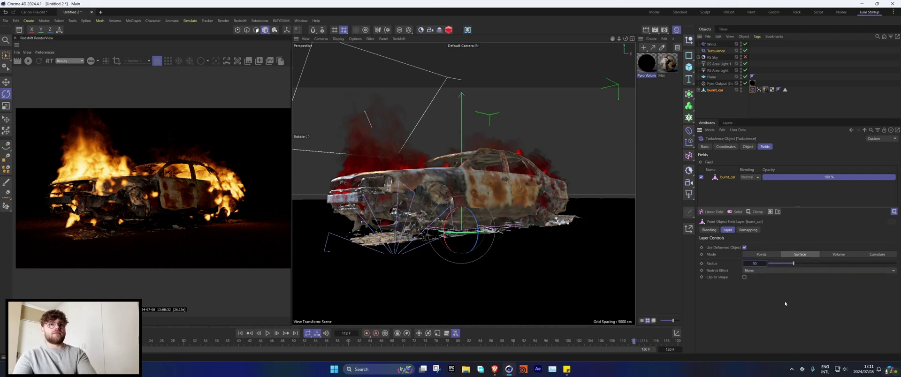
key(Return)
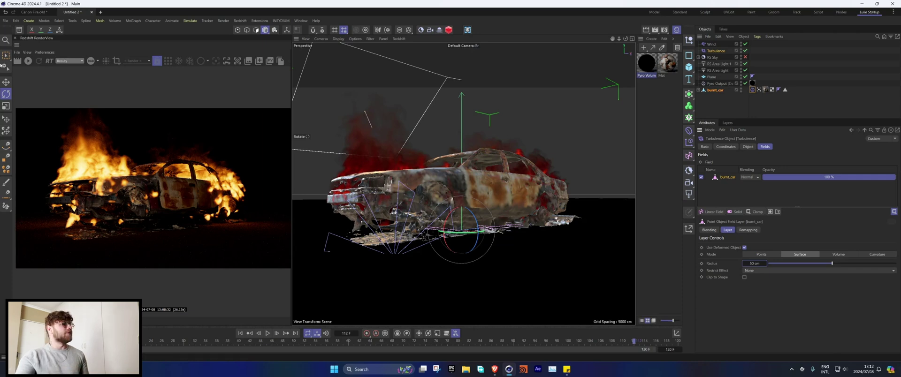
click(27, 62)
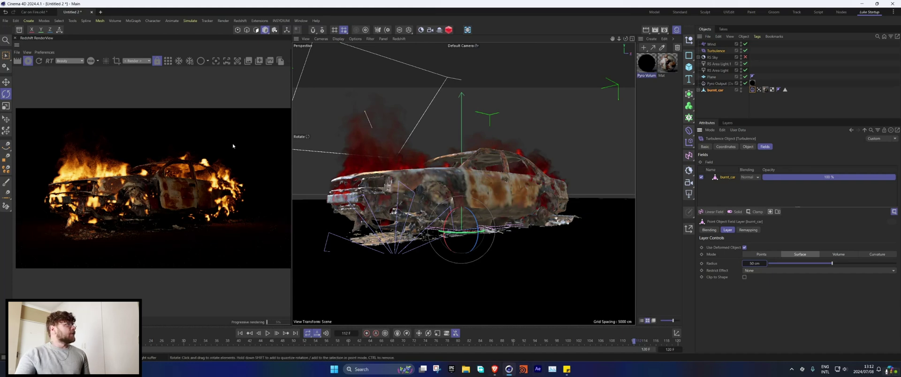
scroll(128, 168, up, 2)
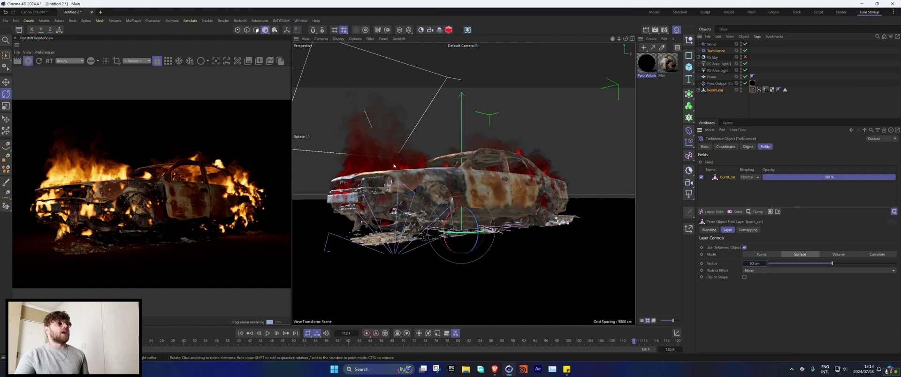
In the car's Pyro Emitter tag, set Density Add to 7 and Temperature Set to 8000
click(753, 89)
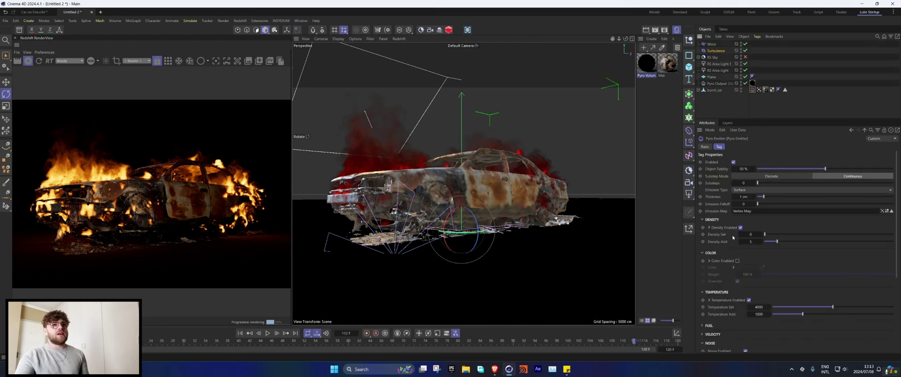
click(750, 241)
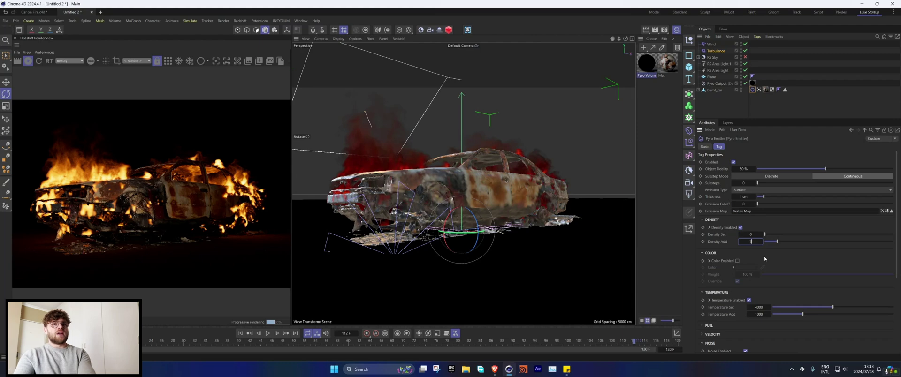
text(7)
key(Tab)
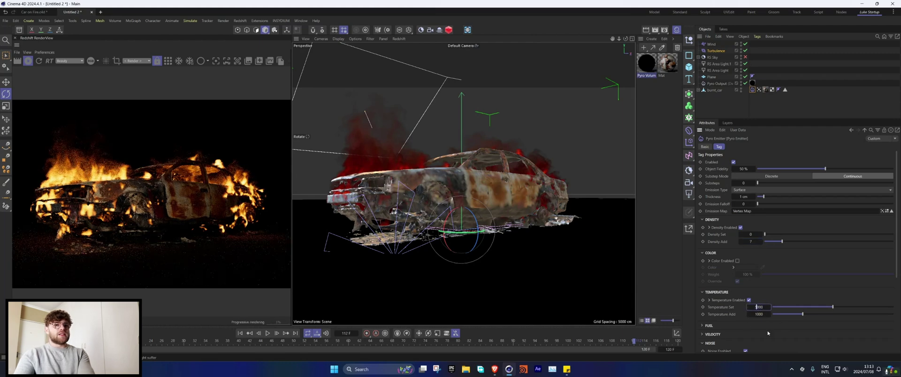
text(800)
key(Return)
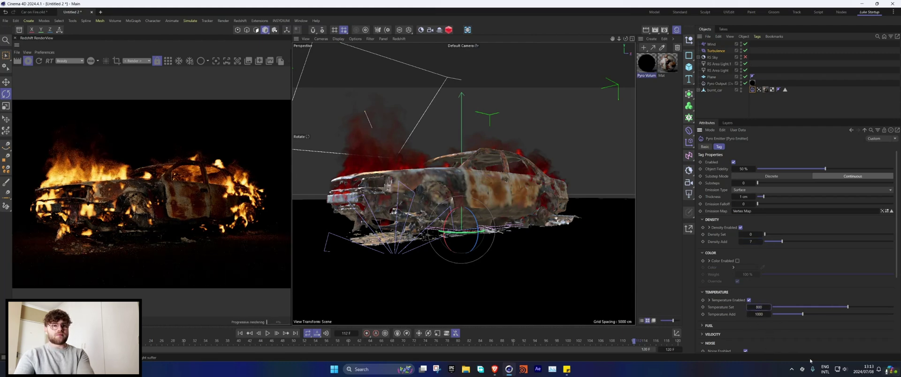
text(0)
key(Return)
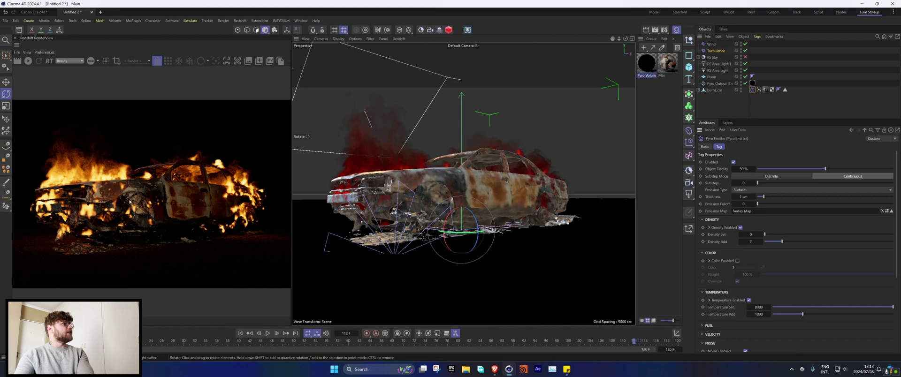
Simulate the fire from the first frame to frame 112 and render that frame in the Redshift RenderView
click(240, 333)
click(268, 333)
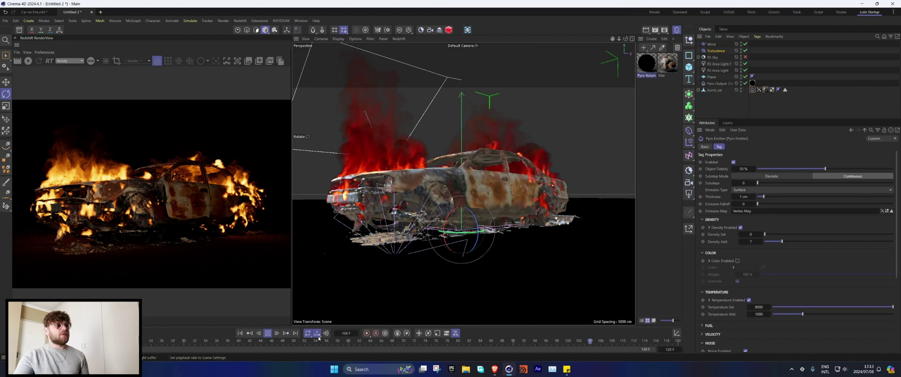
click(268, 333)
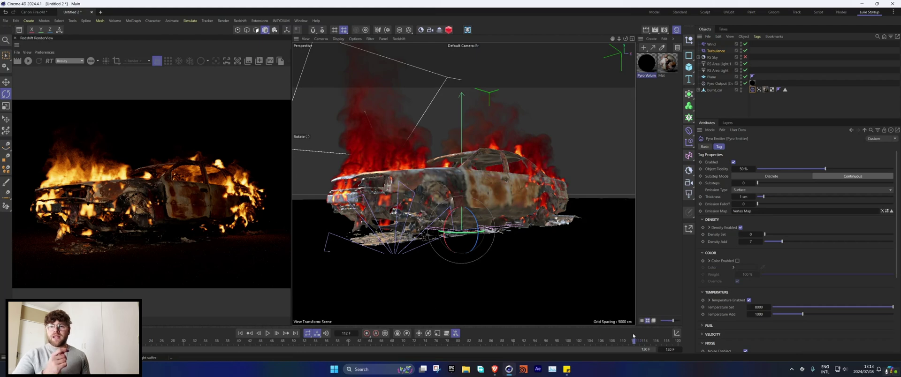
click(27, 61)
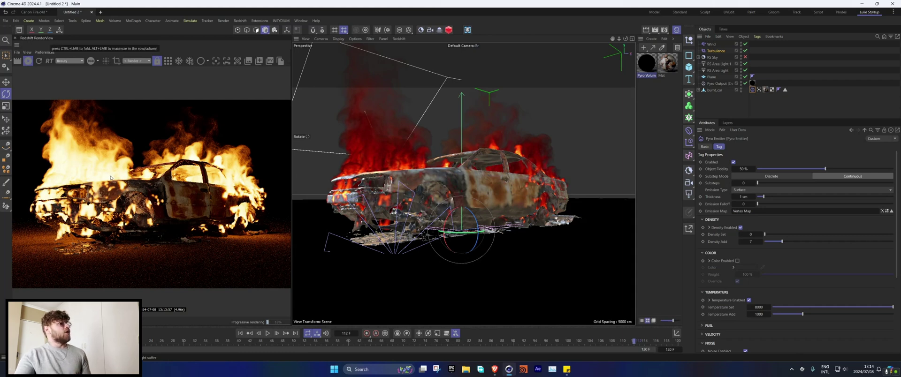
scroll(111, 178, down, 2)
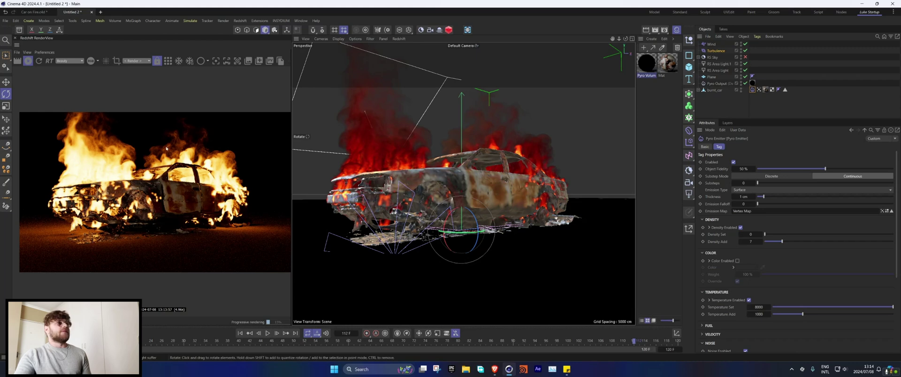
Adjust the Density Remap Range of the Pyro Volume material to an Old Max of 0.18 and close the Node Editor
double_click(648, 62)
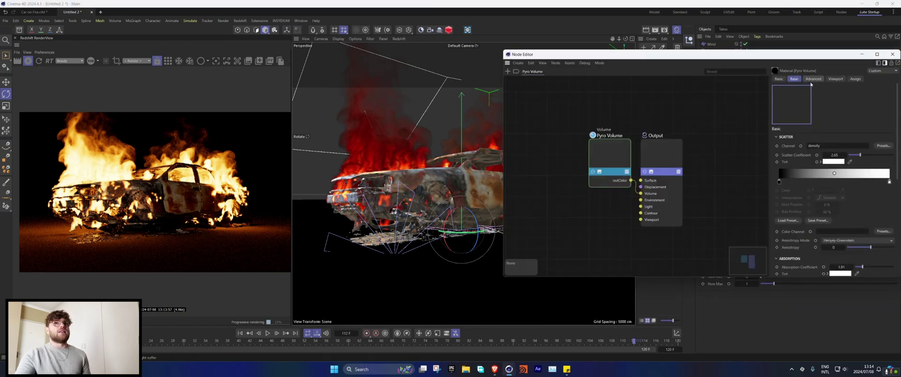
drag(837, 162, 835, 162)
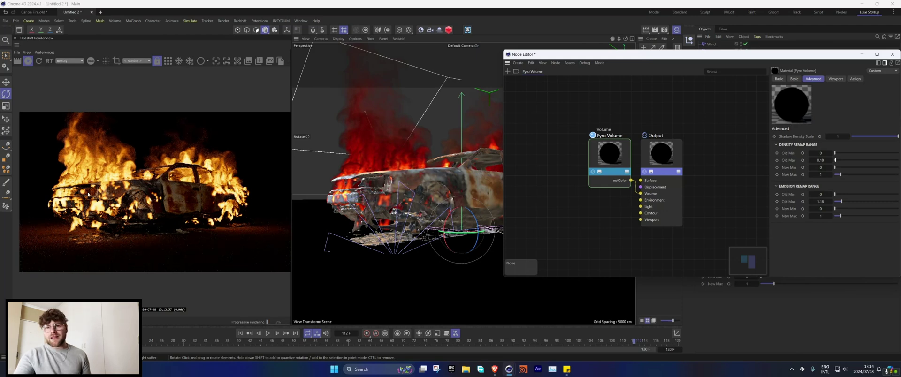
click(892, 54)
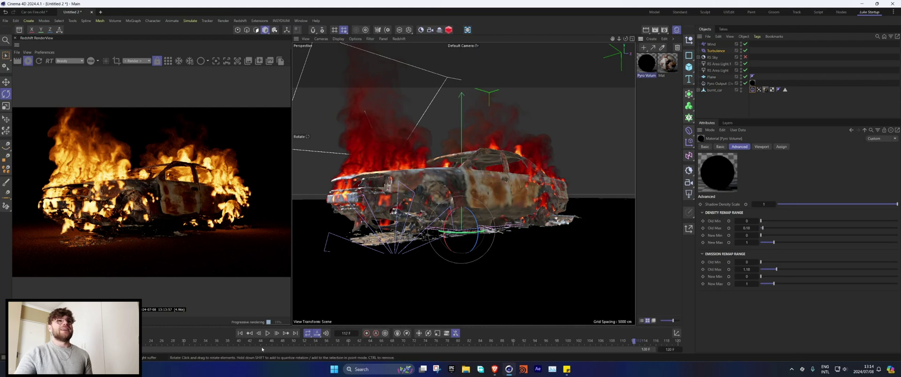
Return to the first frame, open the car's Mat material in the Node Editor and spread out its nodes
click(246, 334)
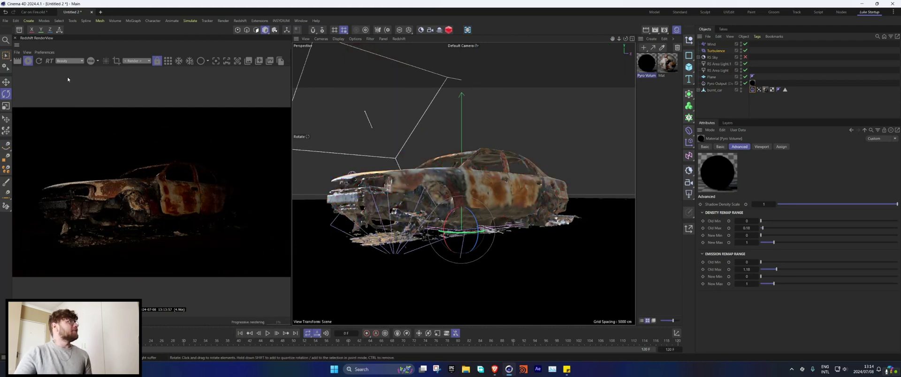
click(667, 65)
double_click(667, 65)
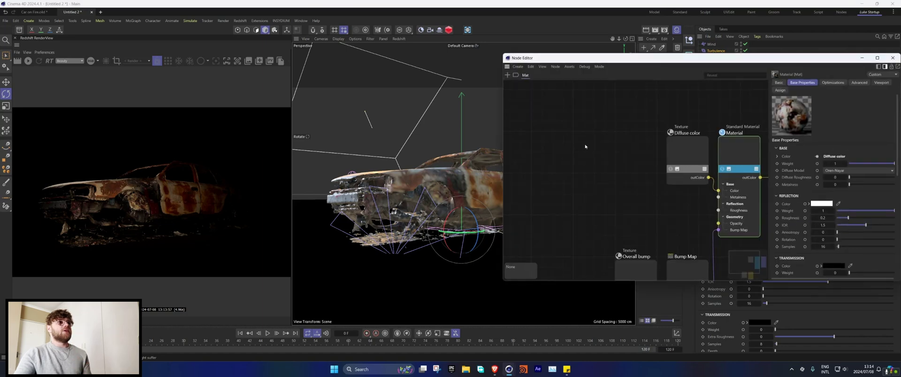
drag(716, 150, 669, 132)
drag(741, 143, 756, 178)
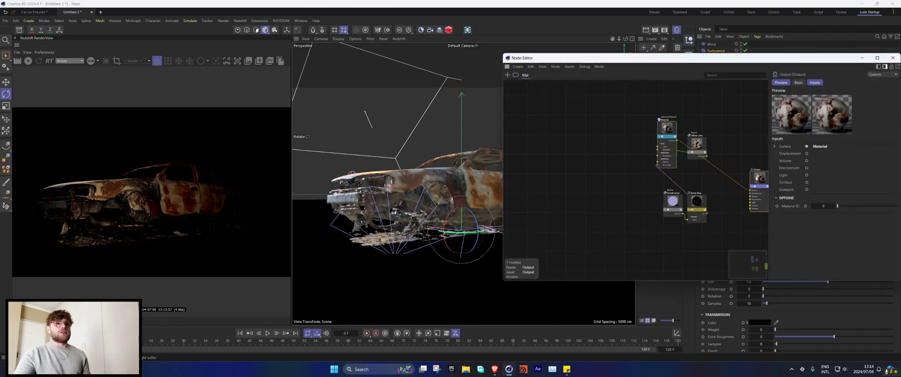
drag(695, 141, 636, 134)
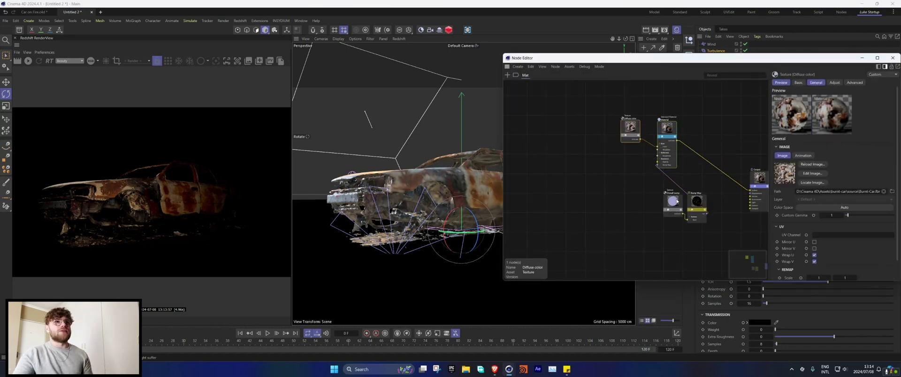
drag(715, 185, 659, 223)
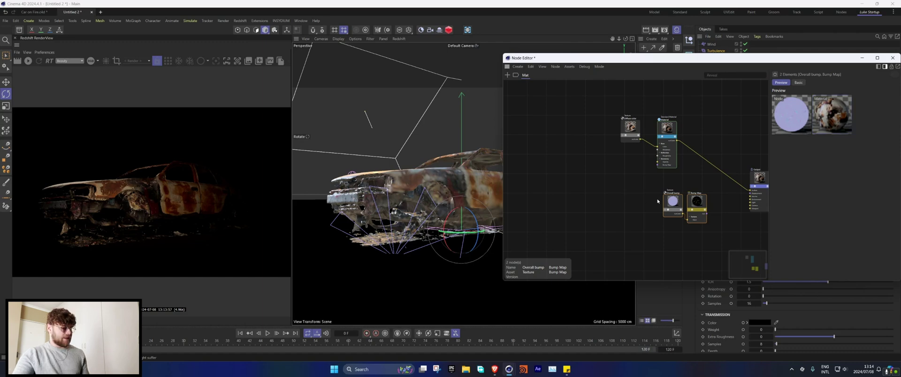
drag(673, 201, 577, 160)
Insert a Material Blender node between the Standard Material and the Output
click(703, 194)
text(c)
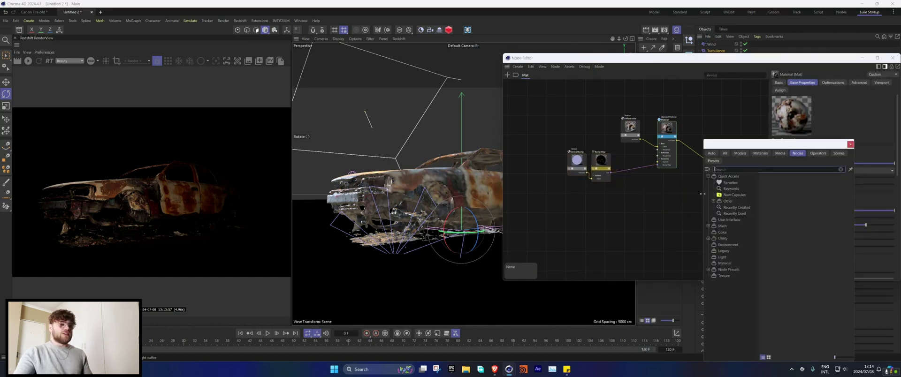
text(bl)
double_click(714, 184)
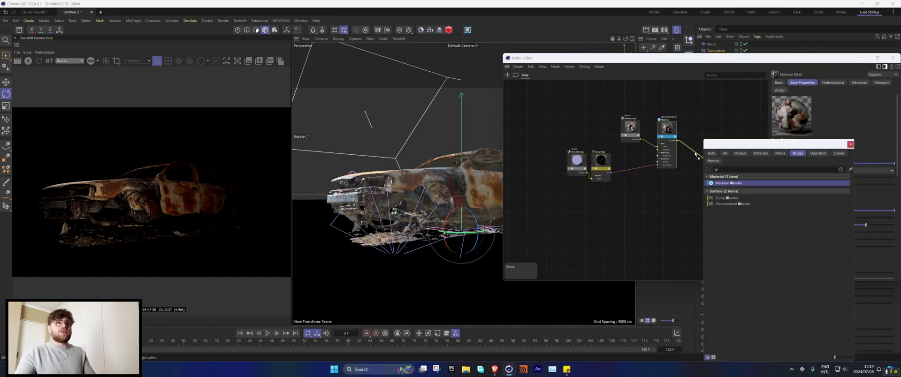
Duplicate the Standard Material node and feed the copy with the same Diffuse color texture and Bump Map
click(663, 129)
ctrl+drag(664, 129, 662, 204)
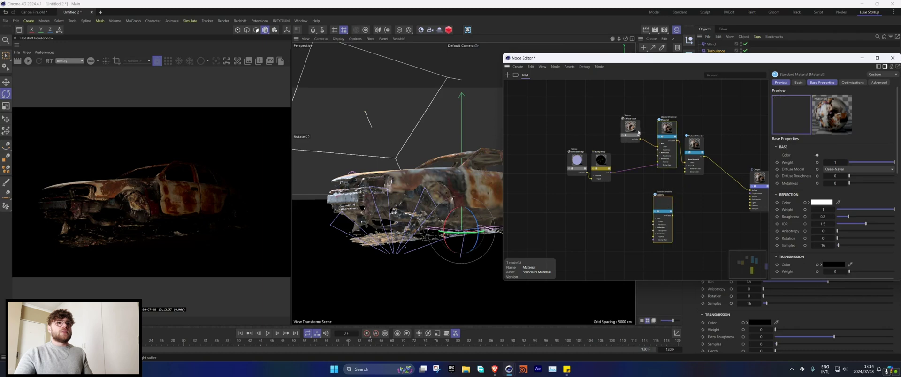
drag(639, 139, 653, 220)
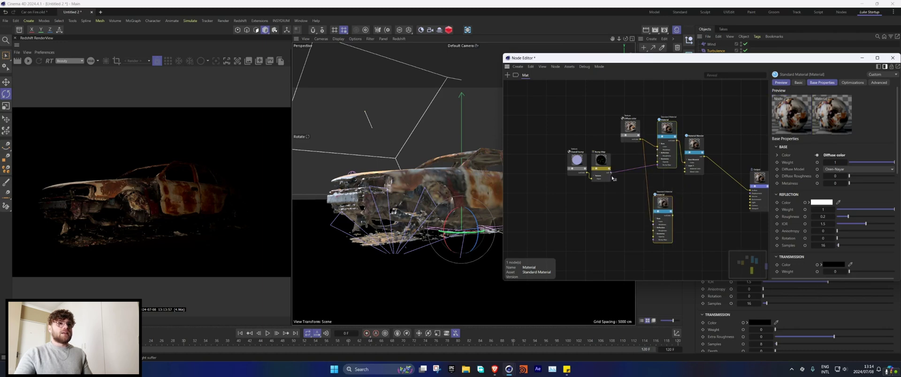
drag(610, 173, 652, 238)
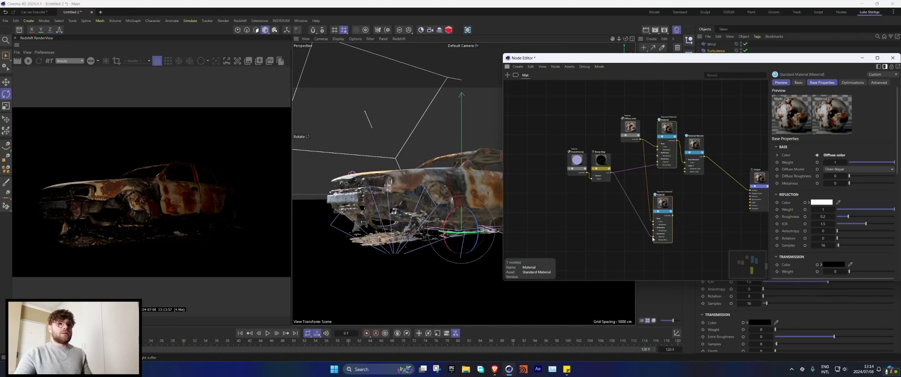
Insert a Color Correct node between the Diffuse color texture and the duplicated material, with Saturation Scale set to 0
double_click(639, 196)
text(color corr)
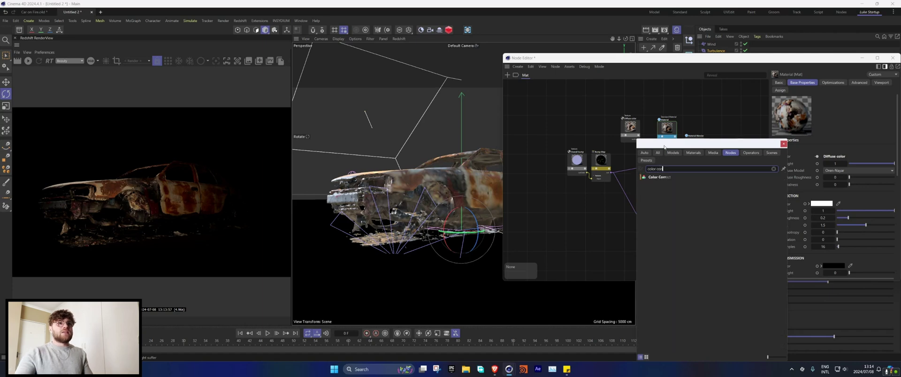
drag(664, 148, 730, 152)
drag(731, 181, 625, 178)
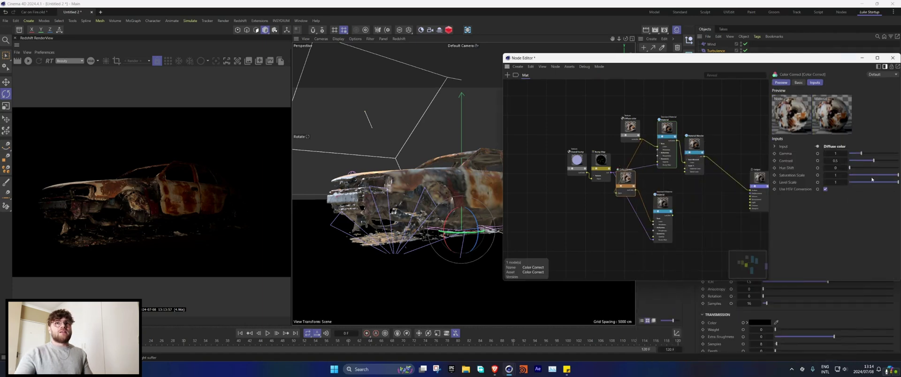
drag(876, 177, 737, 182)
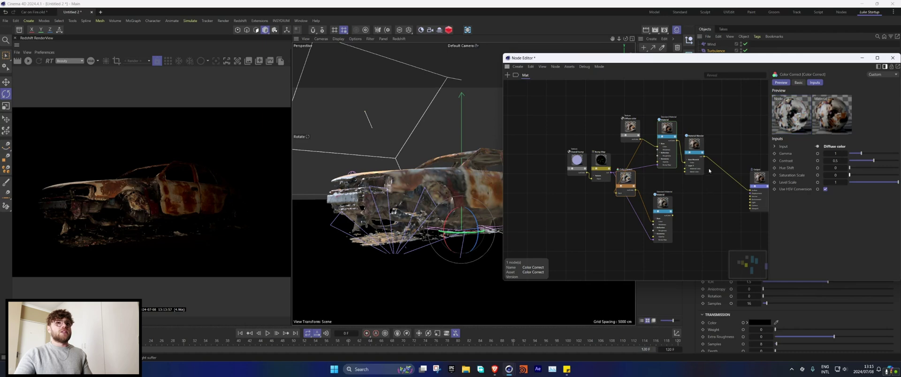
Feed the duplicated material into Layer 1 of the Material Blender, using a Vertex Attribute node that reads Vertex Map as its blend color
drag(694, 149, 699, 189)
scroll(702, 200, up, 1)
double_click(688, 211)
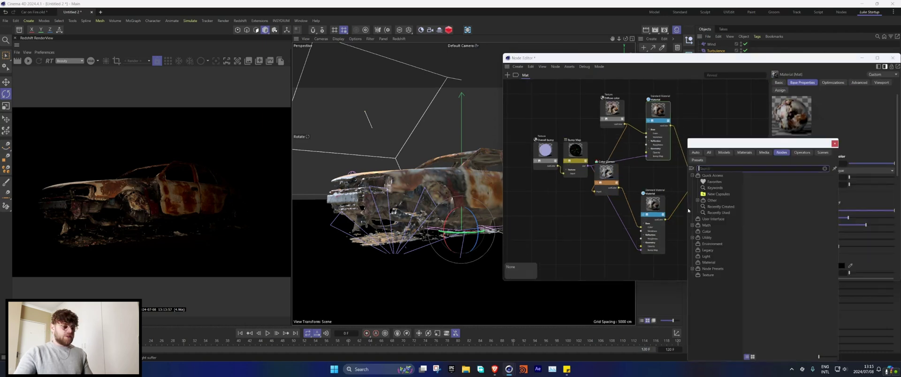
text(vert)
key(Down)
key(Return)
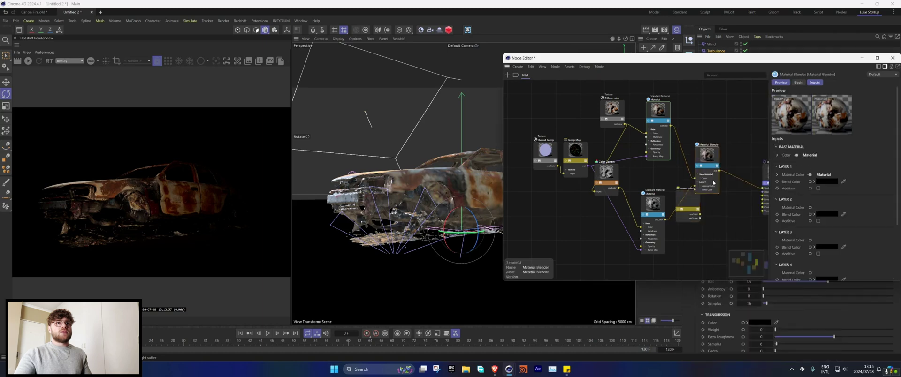
drag(683, 215, 698, 192)
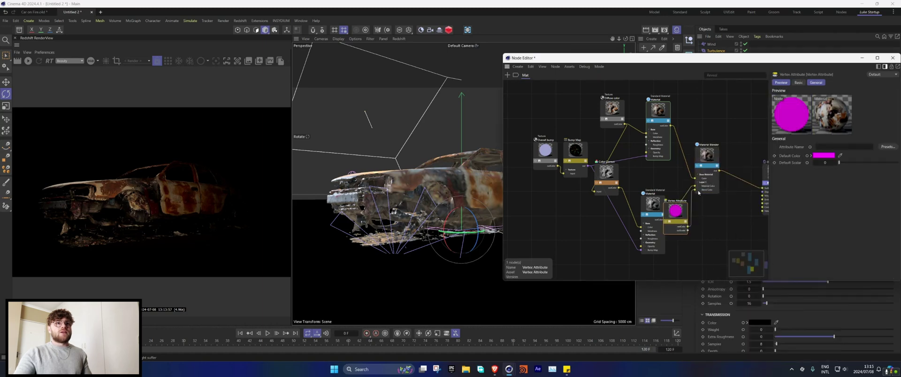
drag(751, 62, 654, 64)
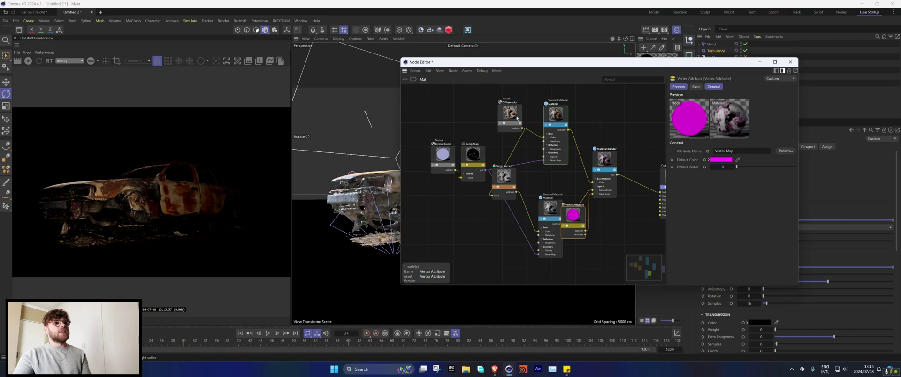
Lower the Color Correct node's Gamma to about 0.776, moving the Diffuse color node clear of the others
drag(516, 118, 487, 108)
click(503, 177)
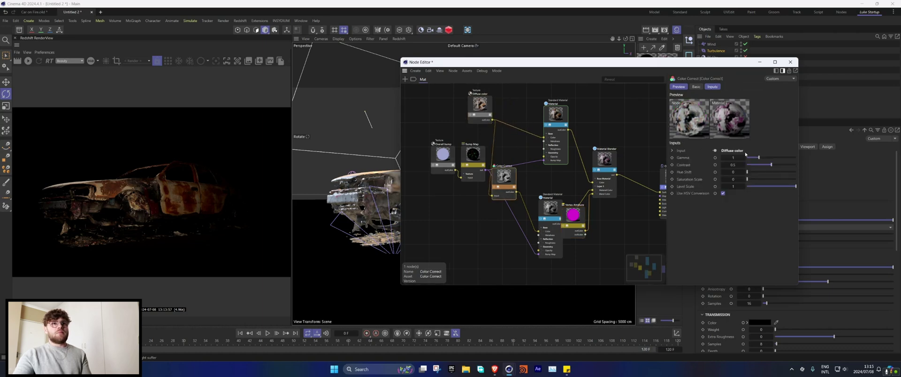
drag(759, 158, 756, 159)
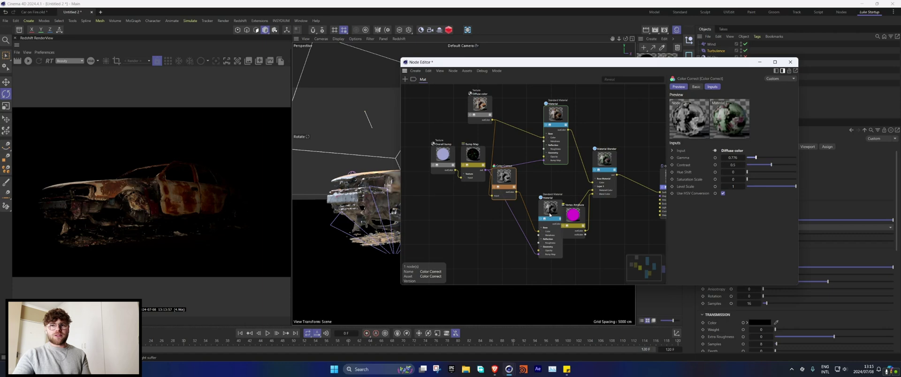
Add a Maxon Noise node and connect its output to the duplicated material's Emission Color
click(494, 243)
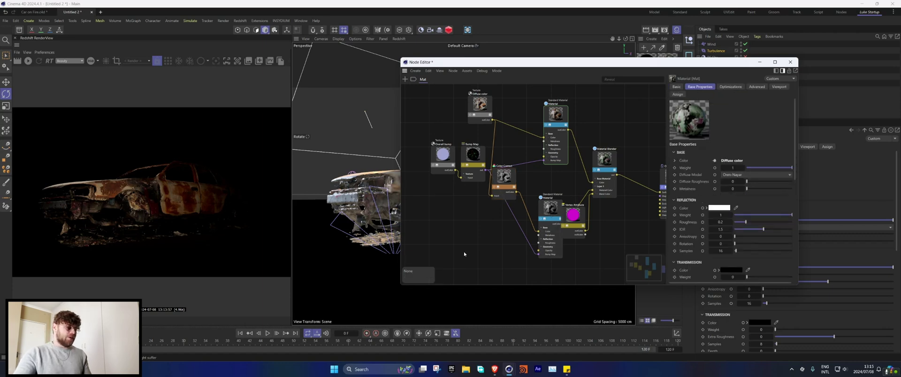
key(shift+c)
text(mi)
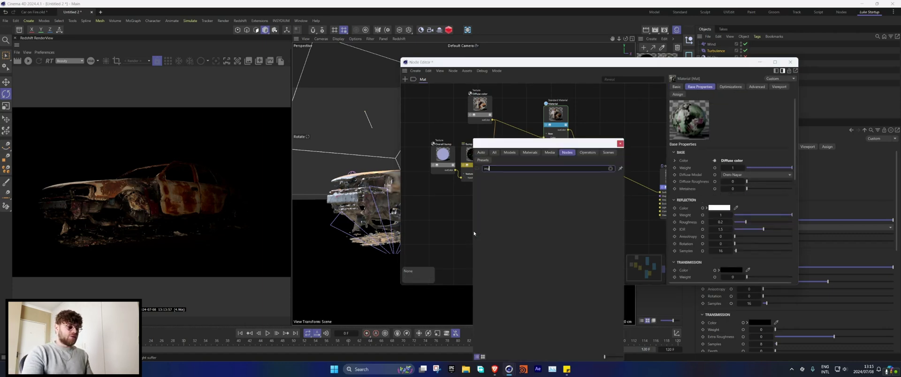
text(x)
double_click(495, 214)
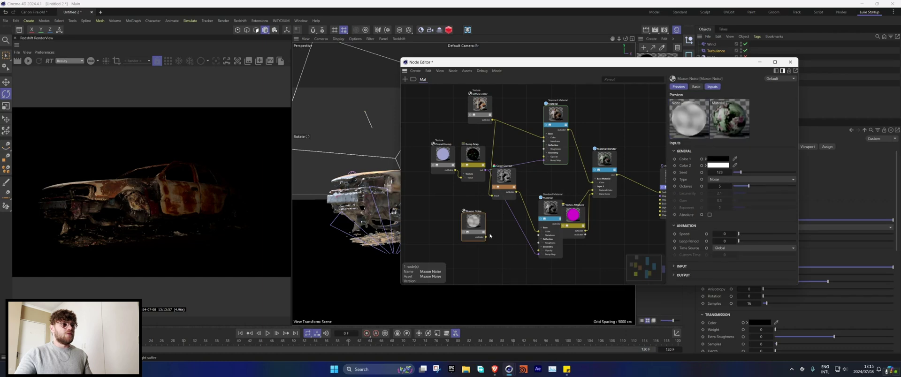
drag(486, 237, 556, 210)
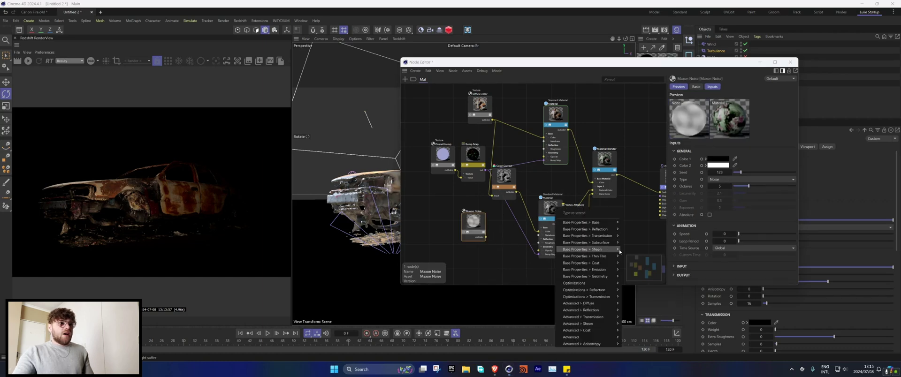
mouse_move(606, 251)
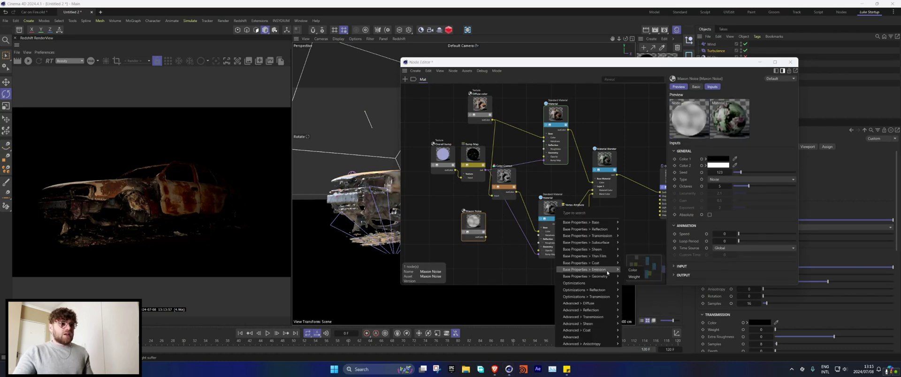
click(634, 270)
Set the Maxon Noise's Color 2 to a fully saturated orange with a hue of 22°, and close the node editor
click(717, 165)
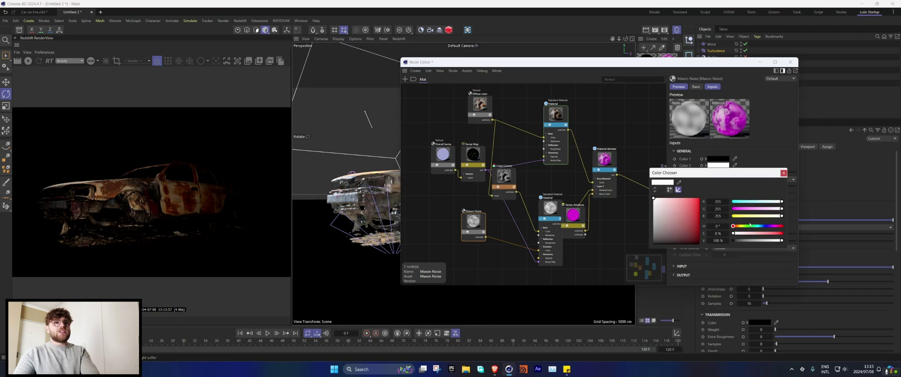
click(737, 226)
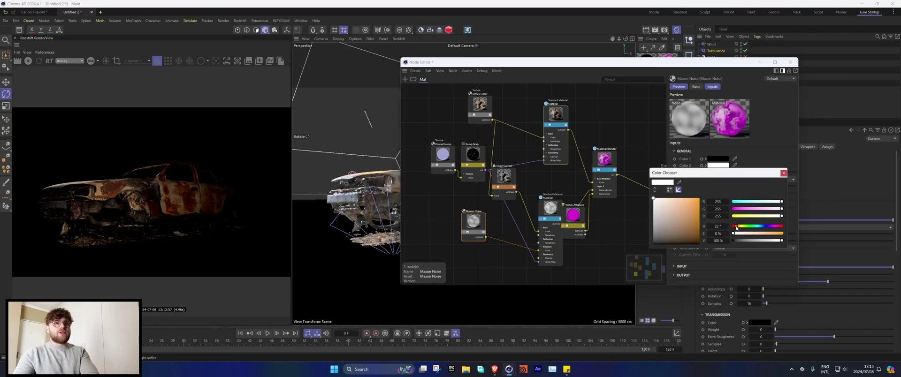
click(698, 200)
click(783, 172)
click(790, 62)
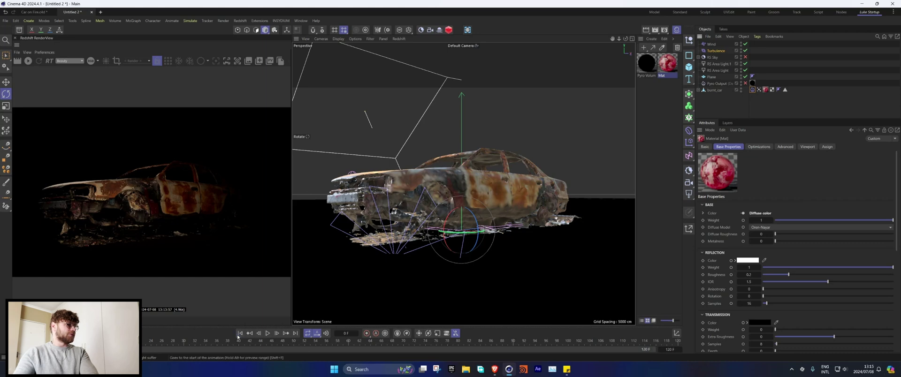
Disable the Pyro Emitter on burnt_car and play the timeline without the fire simulation
click(745, 83)
click(752, 89)
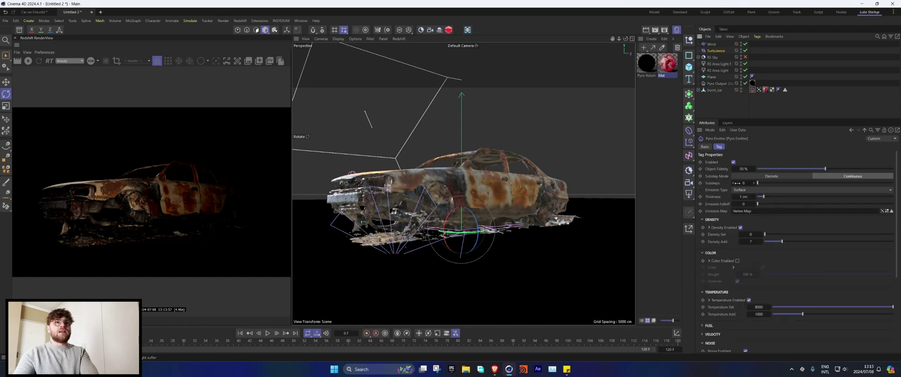
click(732, 162)
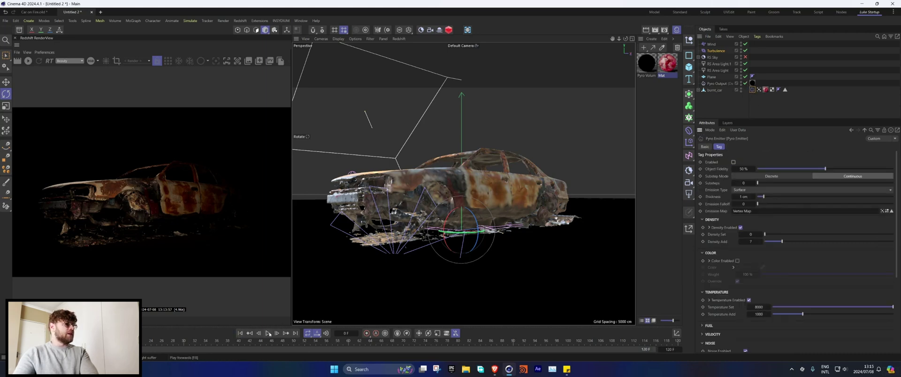
click(268, 333)
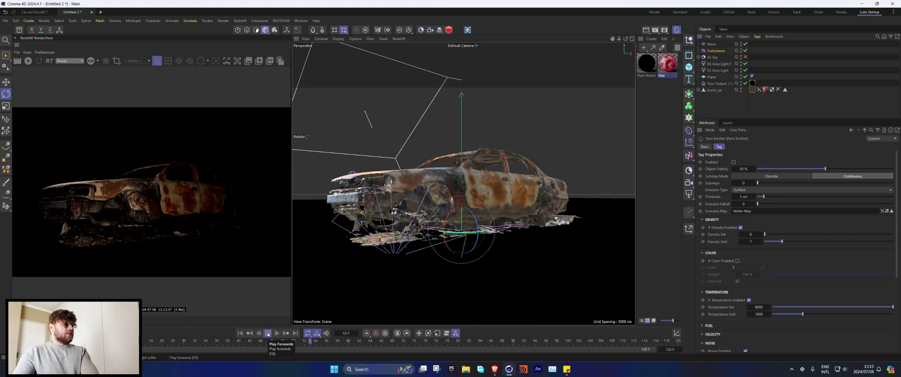
click(267, 334)
Check the car's vertex map spread up to about frame 114, and render that frame to examine the glow
click(759, 90)
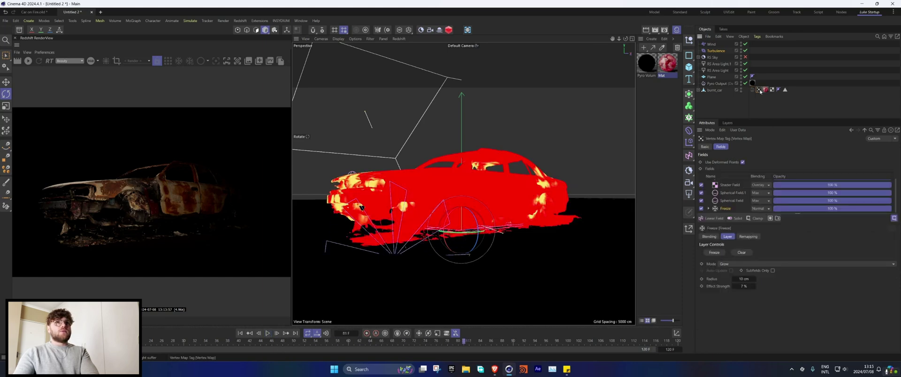
click(268, 334)
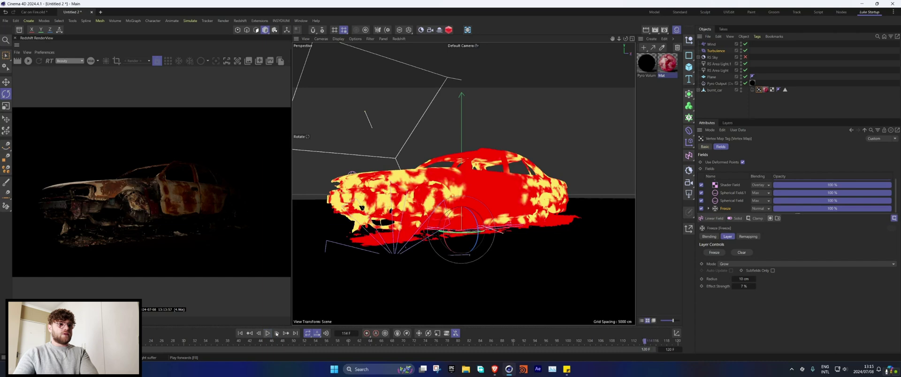
click(788, 103)
click(28, 60)
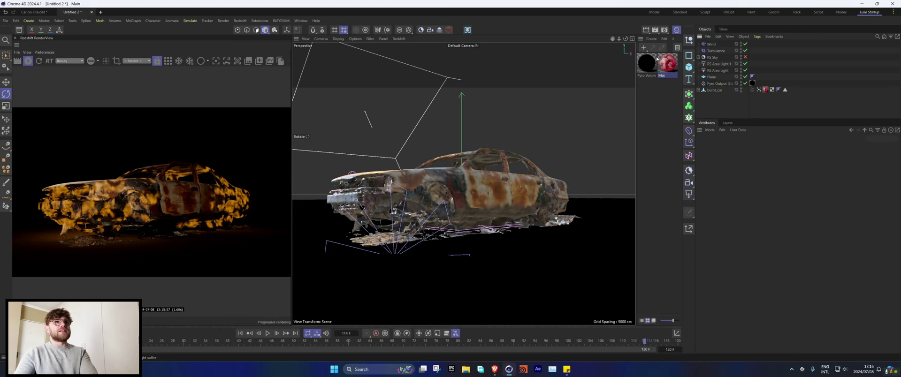
Change the Maxon Noise type to Hama and set the duplicated material's Emission Weight to 2
double_click(667, 62)
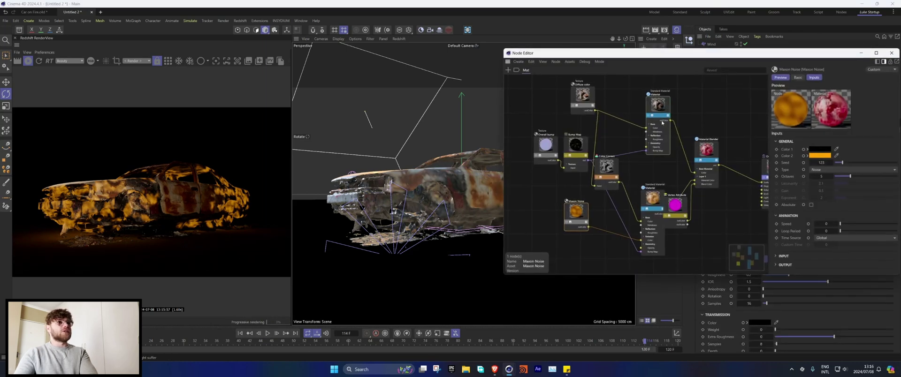
click(829, 170)
click(826, 180)
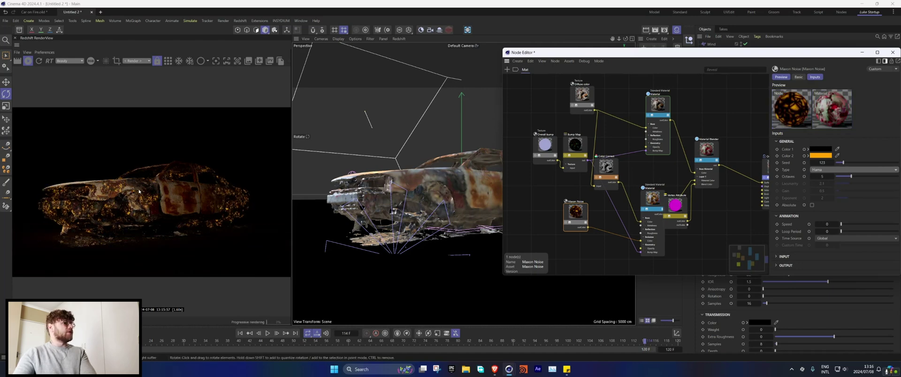
click(653, 206)
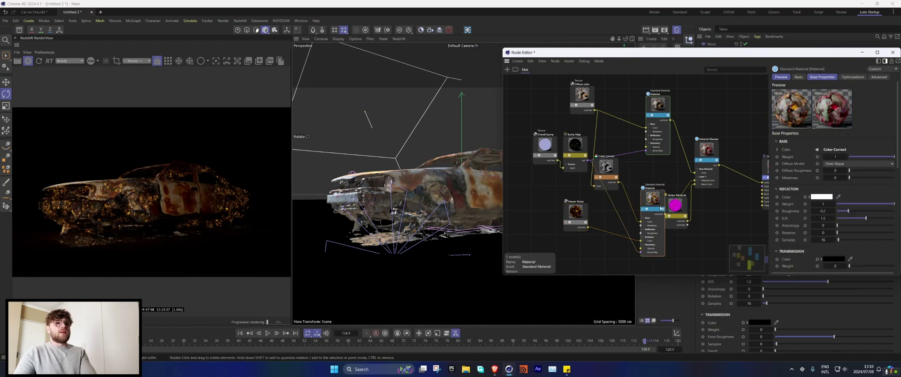
scroll(805, 235, down, 10)
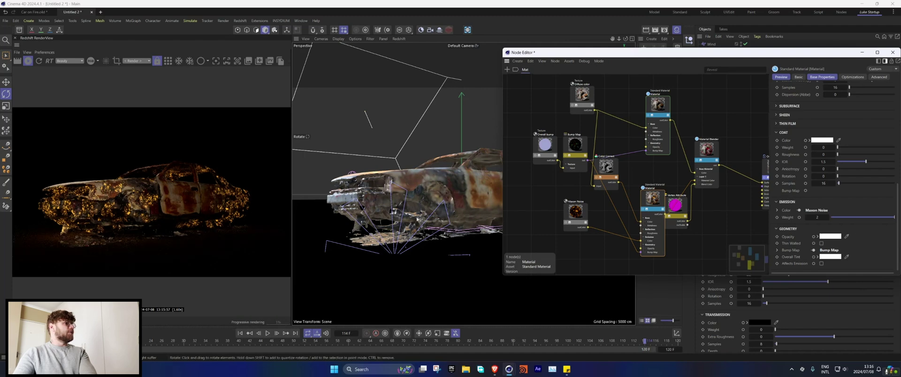
click(892, 53)
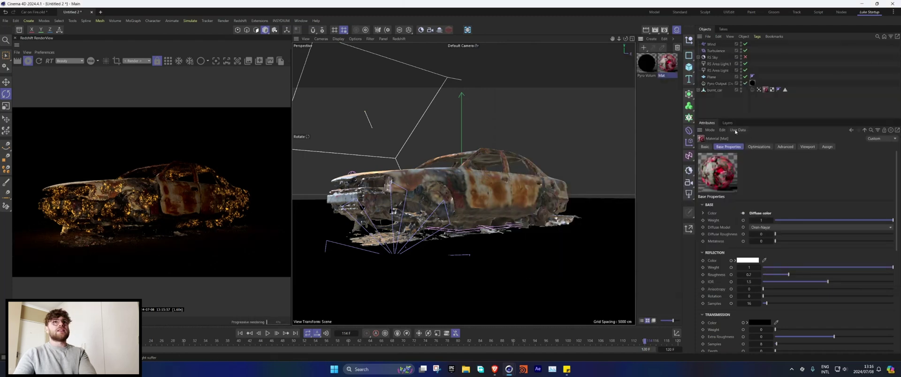
Re-enable the Pyro Emitter on burnt_car and simulate the fire from the start to about frame 112 with the live render stopped
click(752, 90)
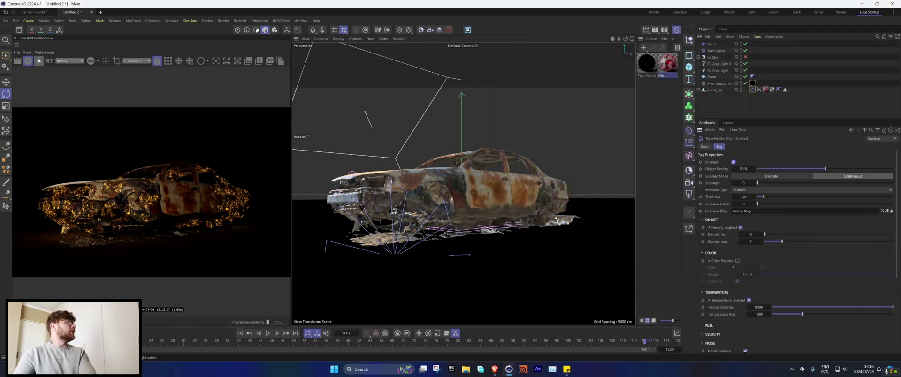
click(267, 334)
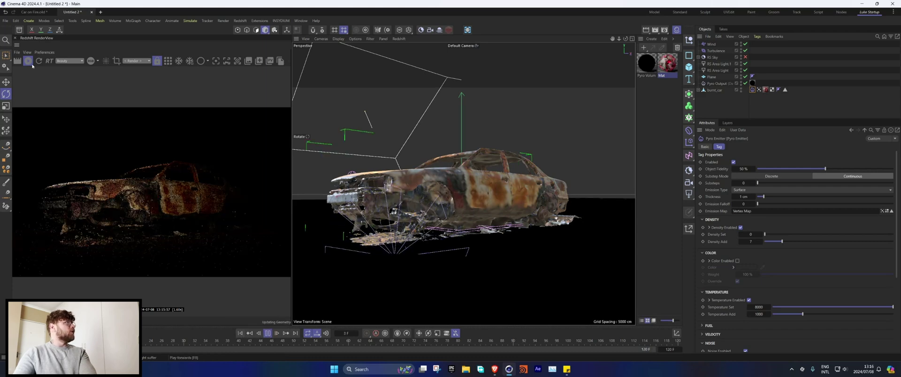
click(28, 61)
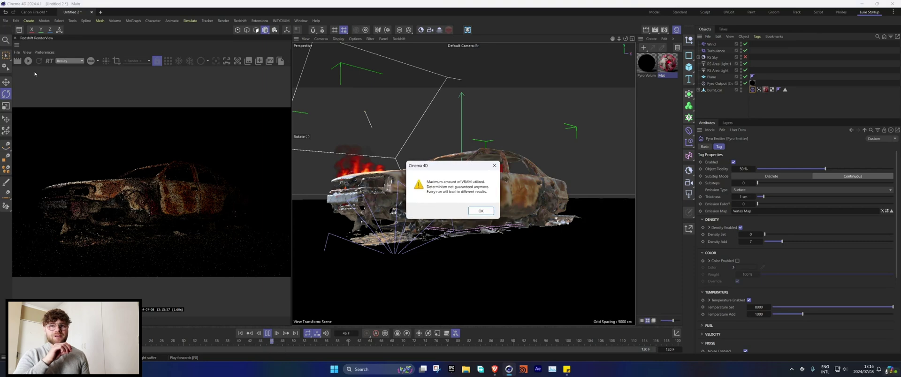
click(477, 210)
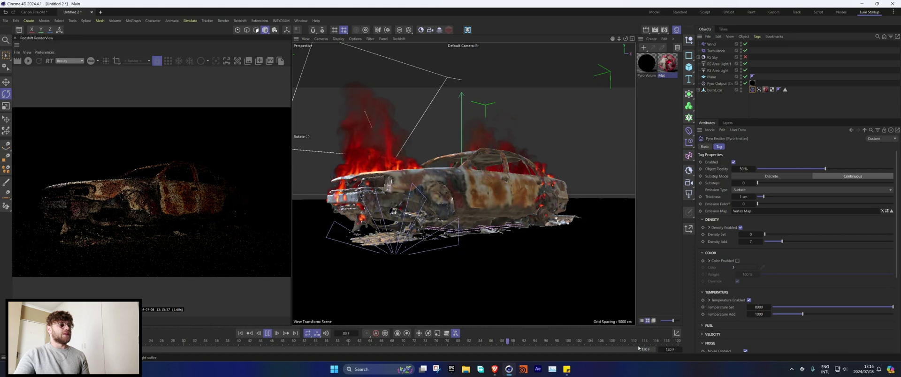
click(267, 333)
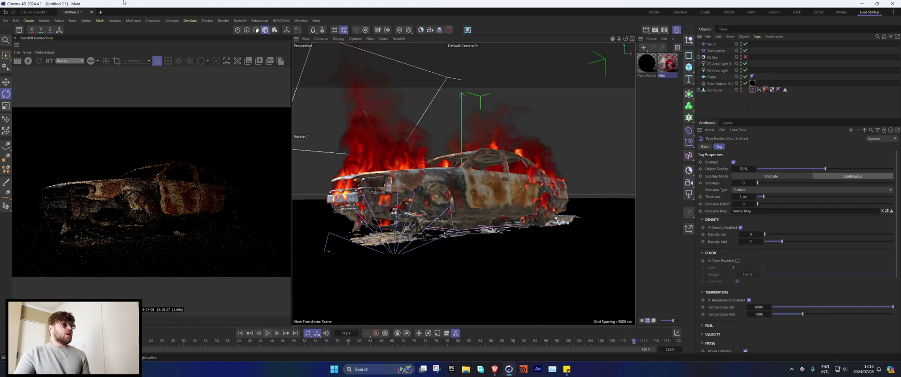
Render the current frame in the Redshift RenderView and examine the flames and glowing embers up close
click(28, 61)
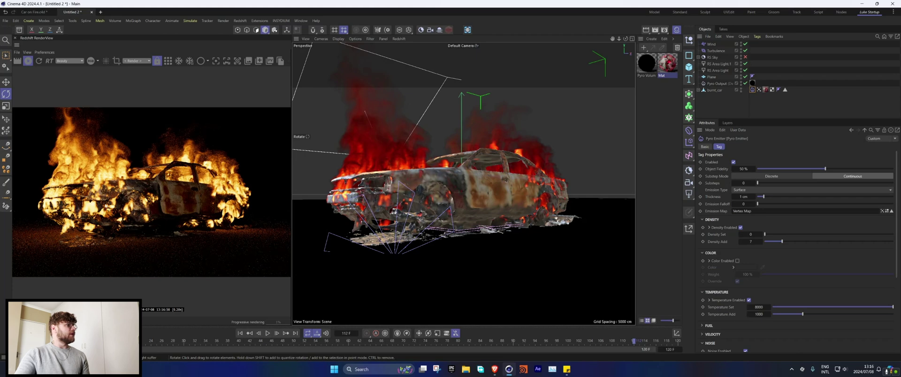
scroll(177, 192, up, 3)
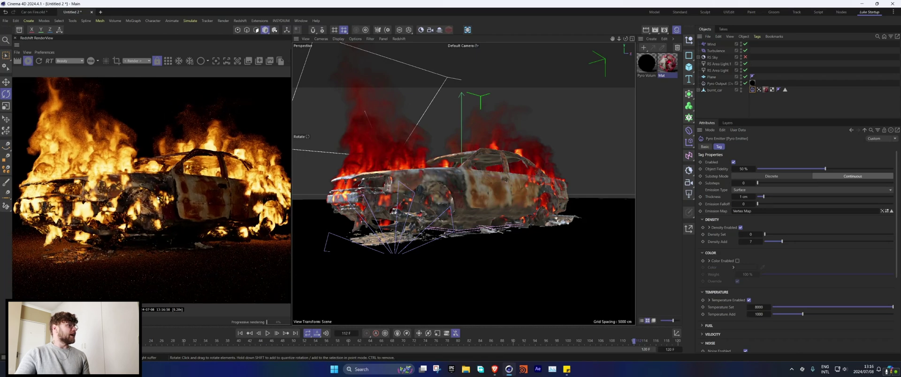
scroll(112, 196, up, 2)
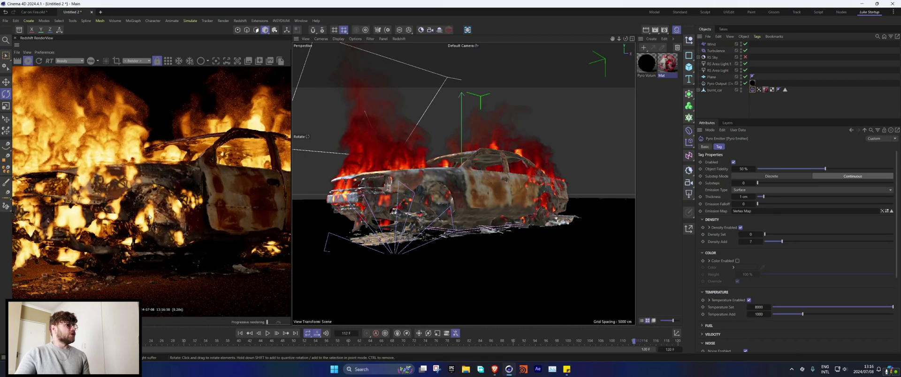
scroll(106, 222, down, 4)
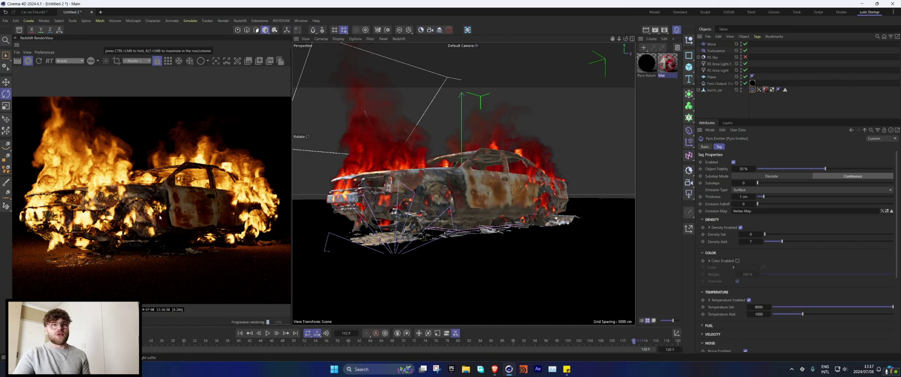
Try a light cyan for the Maxon Noise's Color 2, with hue 185° and saturation 60%
double_click(667, 66)
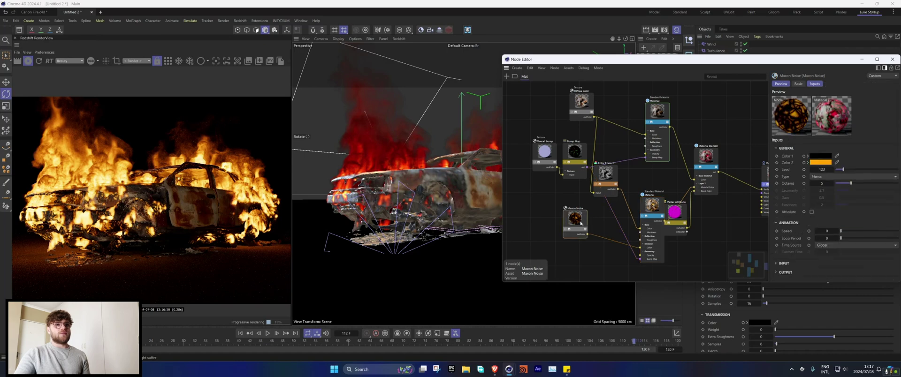
click(821, 163)
drag(838, 224, 860, 223)
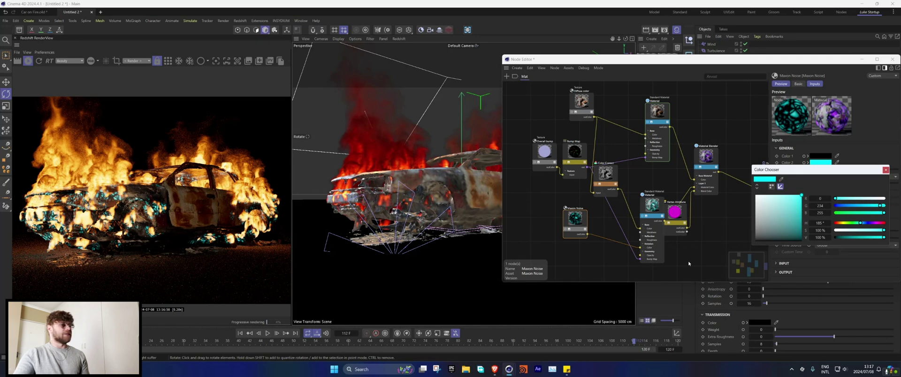
drag(883, 231, 864, 230)
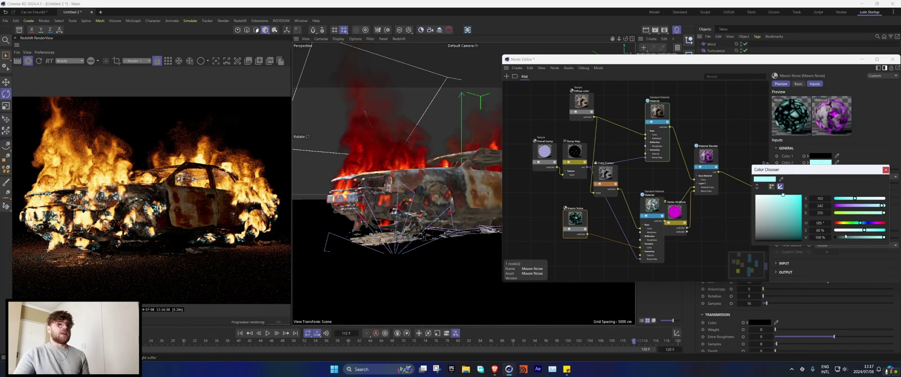
click(885, 170)
Set the Maxon Noise type to Dents and its Color 2 to orange with hue about 21.4° and saturation 100%
click(822, 176)
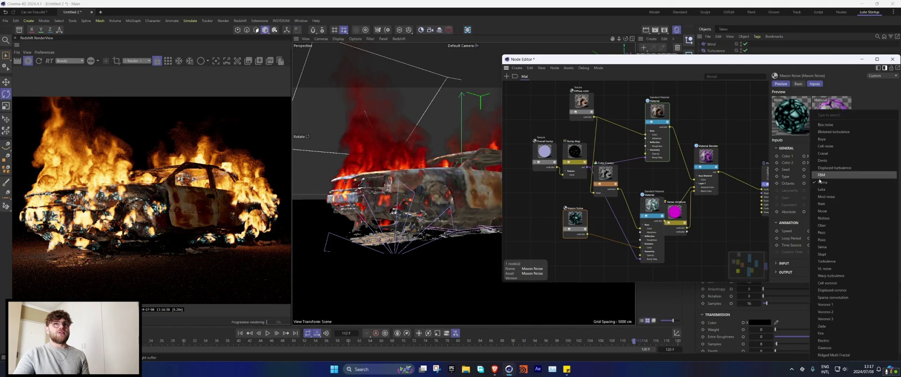
click(824, 164)
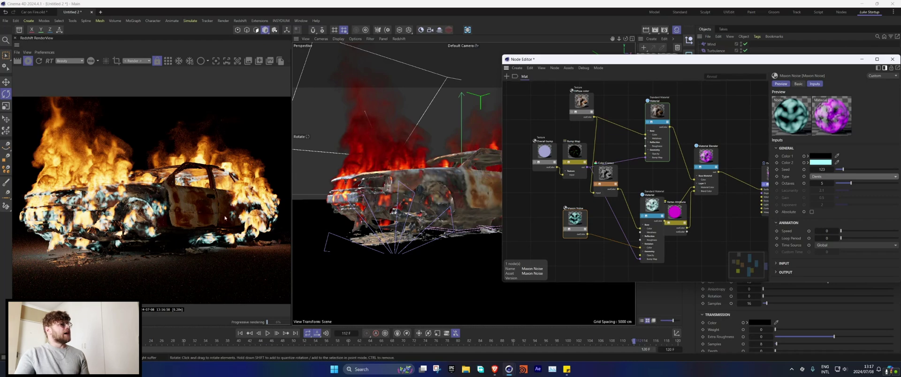
click(820, 163)
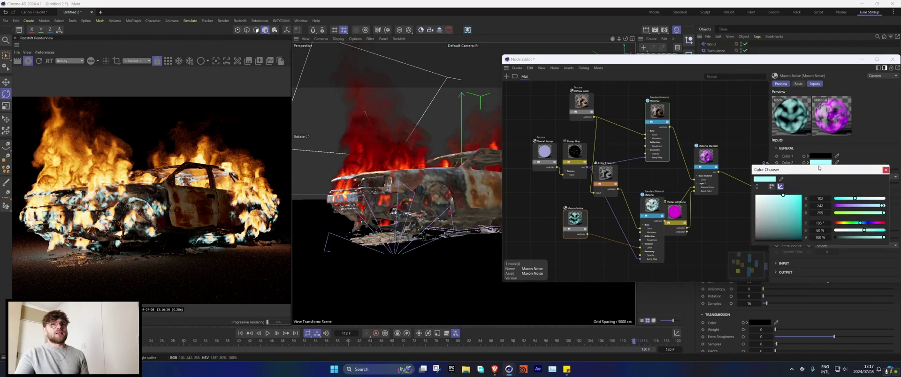
drag(843, 225, 887, 231)
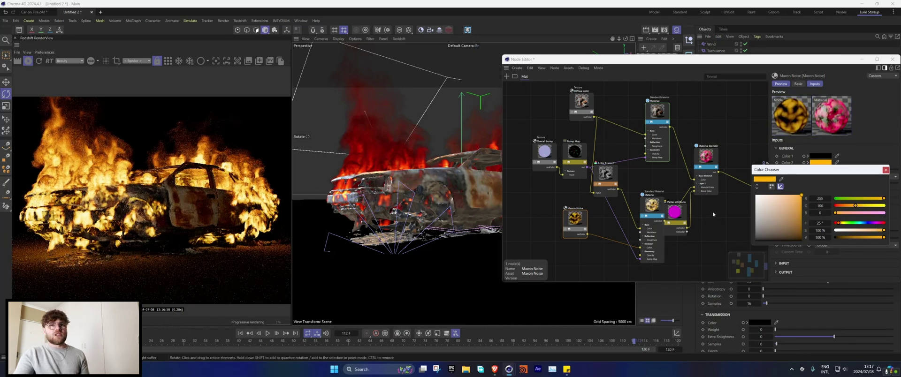
drag(856, 207, 852, 205)
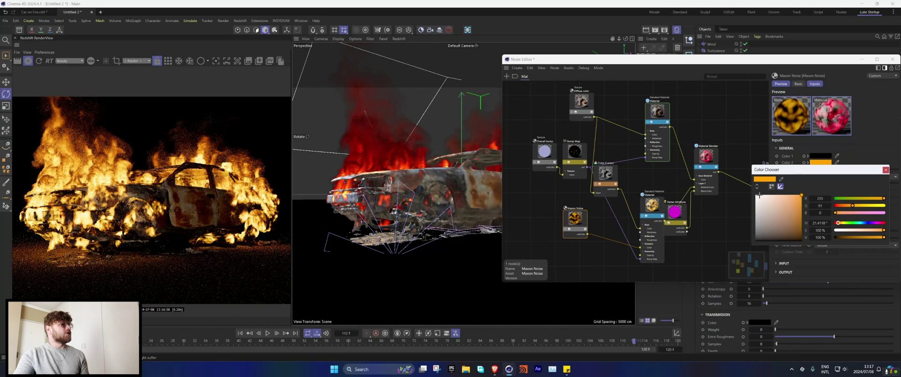
click(886, 61)
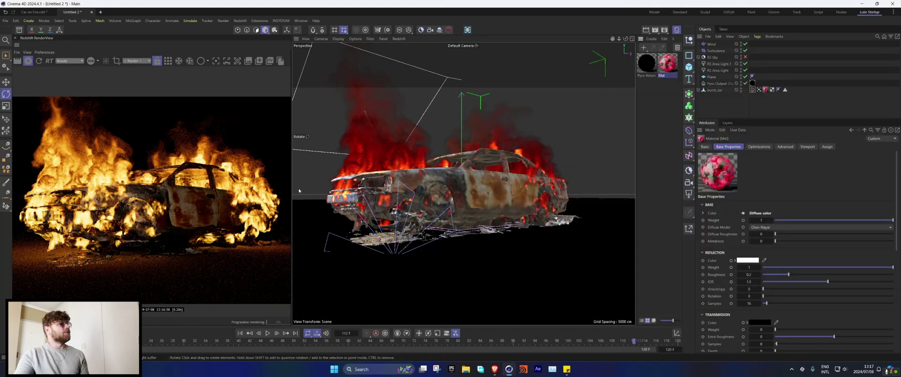
Widen the Redshift RenderView against the viewport so the whole burning car render fits
scroll(281, 176, down, 3)
drag(291, 171, 437, 173)
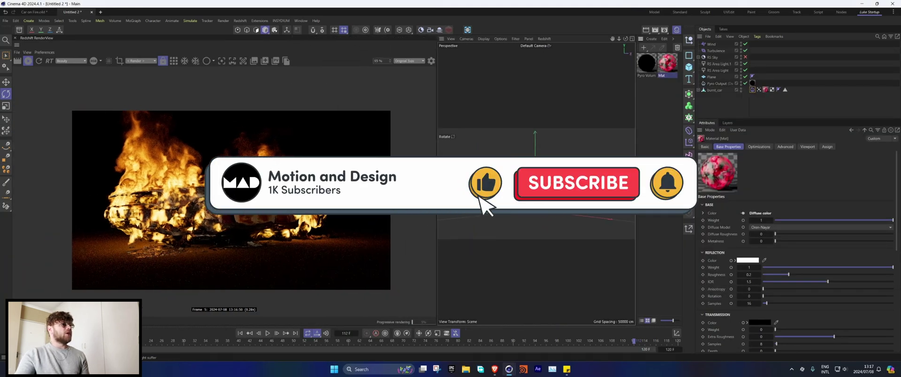
scroll(269, 196, up, 2)
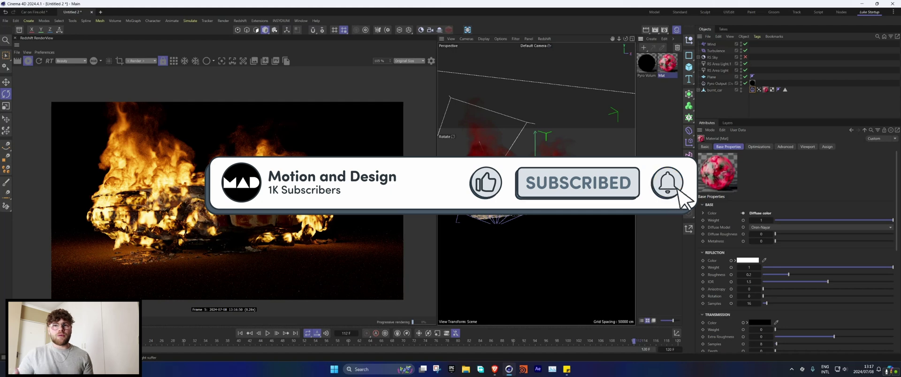